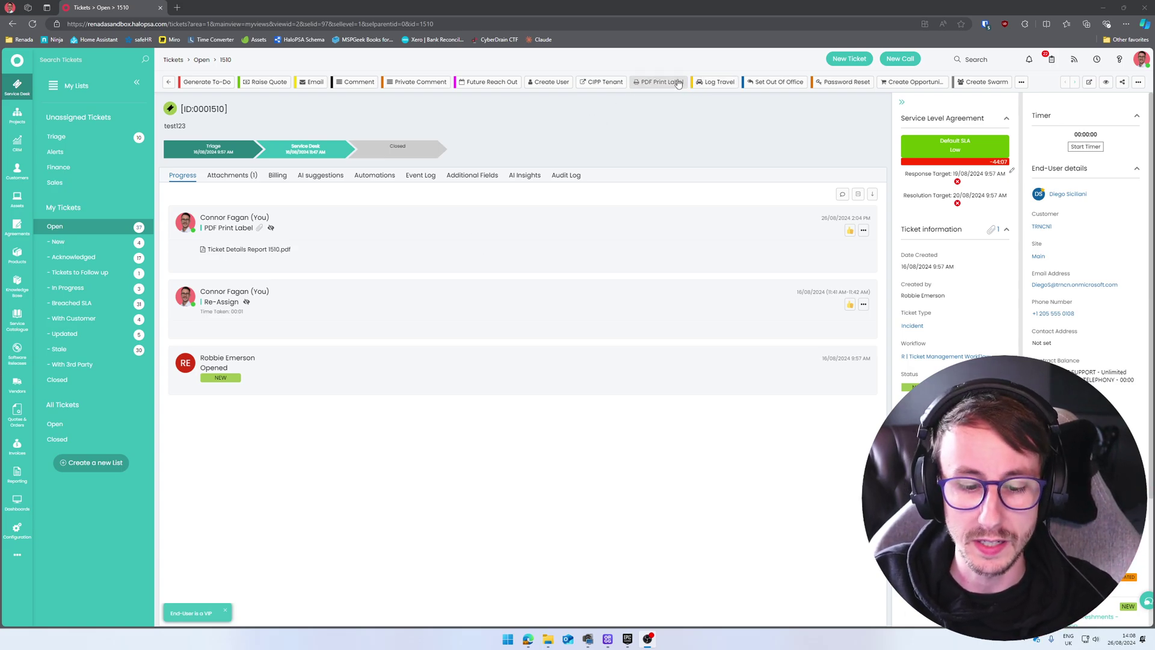
Show ticket 1510 full screen with F11, zoomed in, with no stray text selection
key(F11)
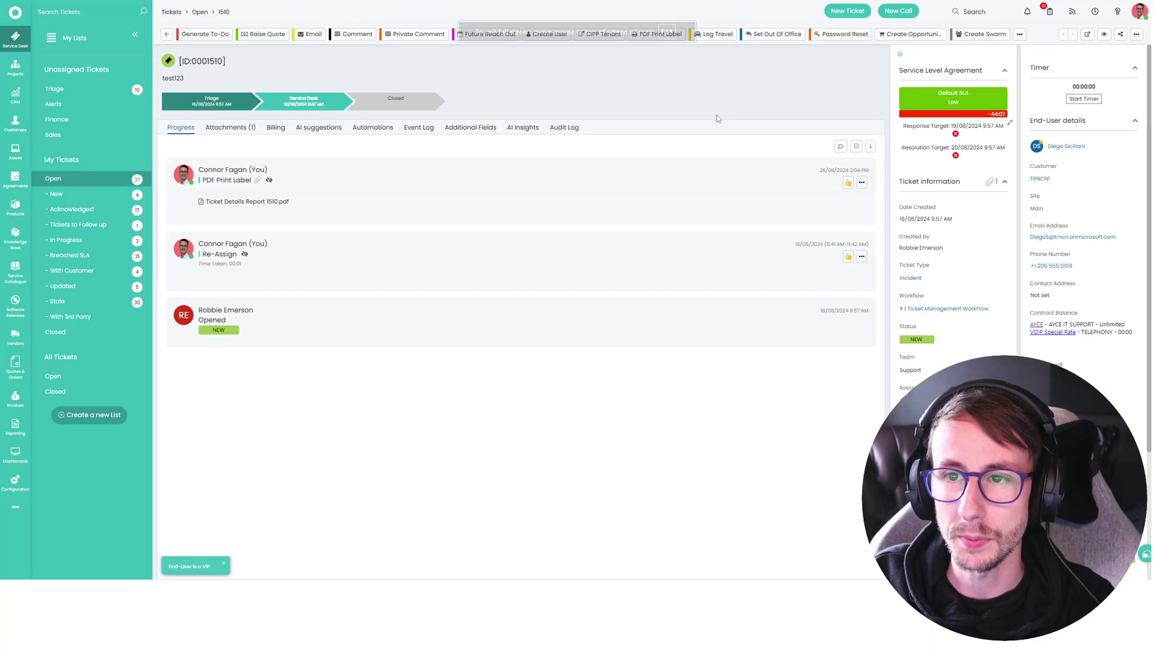
key(ctrl+plus)
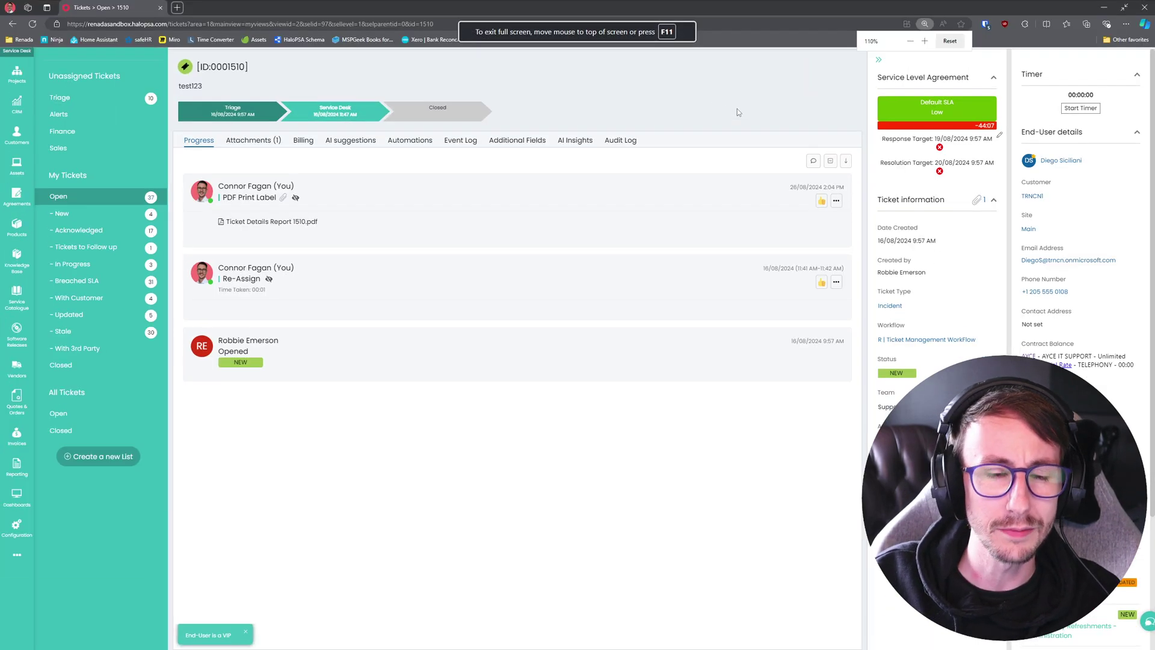
click(725, 91)
drag(609, 208, 678, 447)
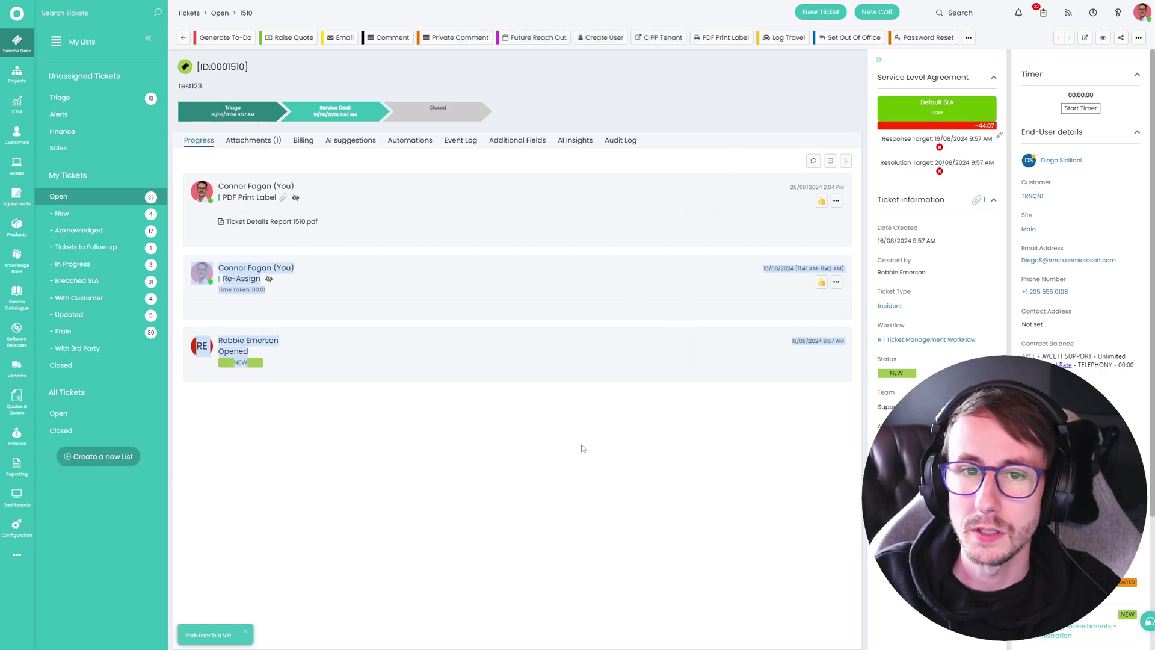
click(556, 425)
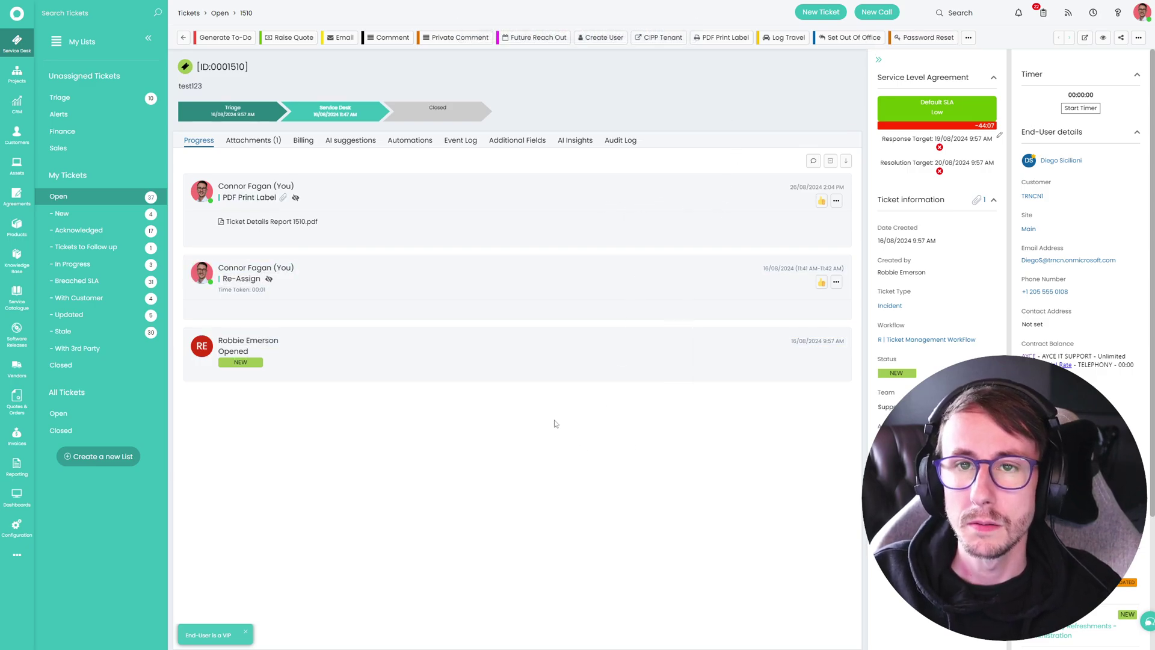
Run PDF Print Label on ticket 1510, view the label PDF, then close it to return
click(717, 46)
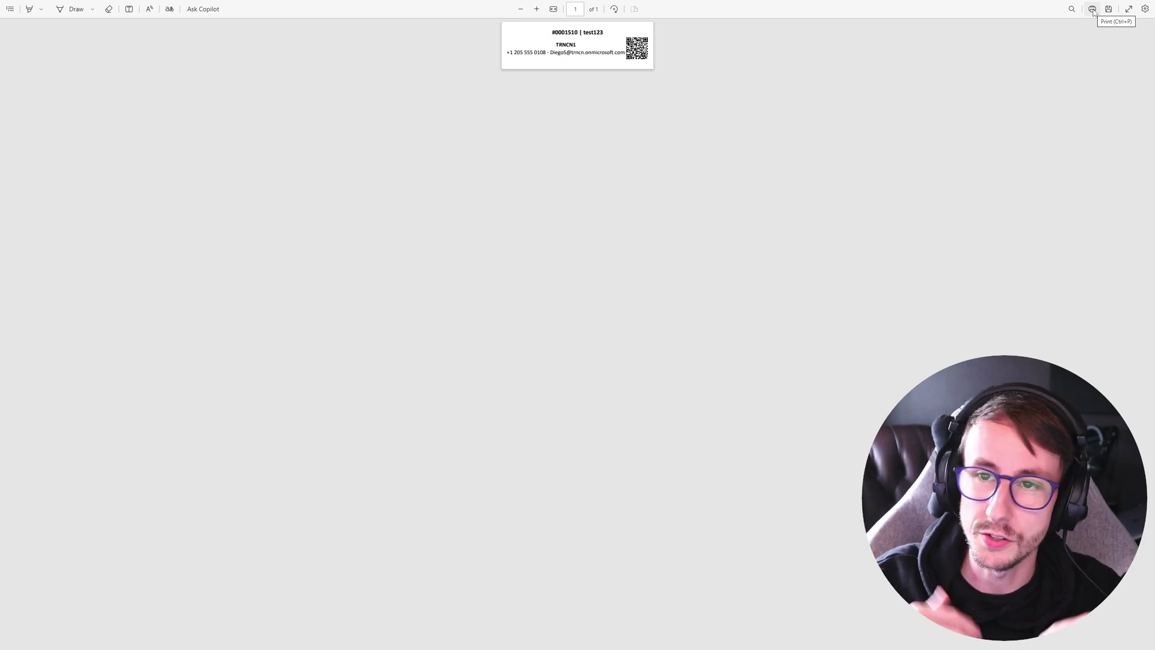
click(1128, 9)
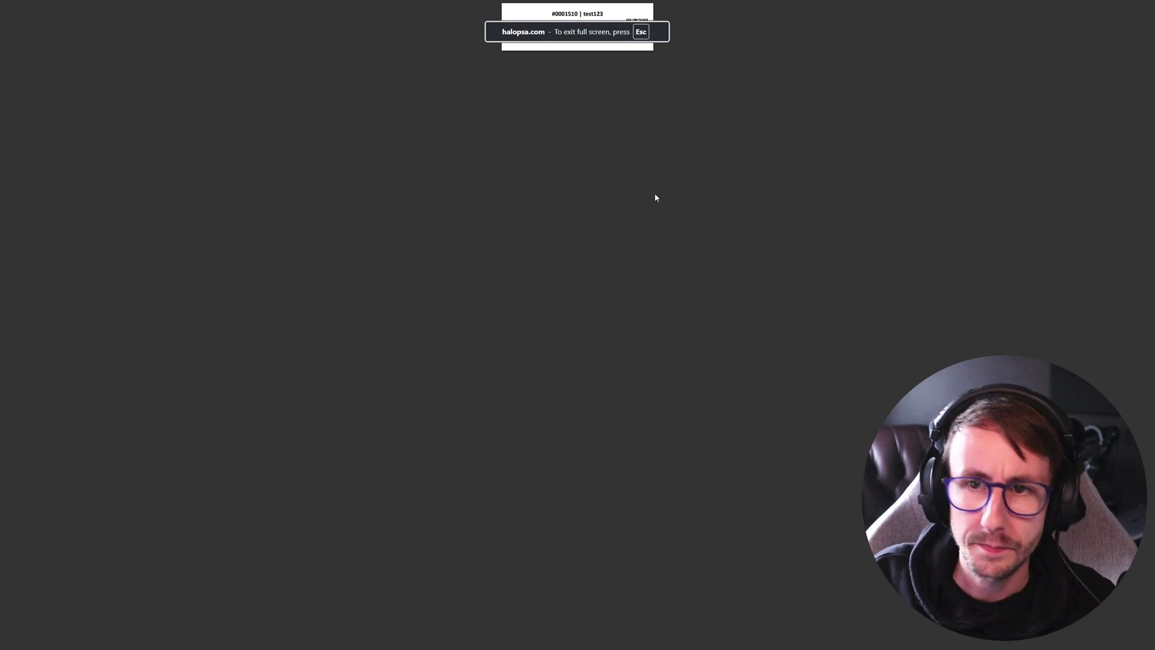
key(F11)
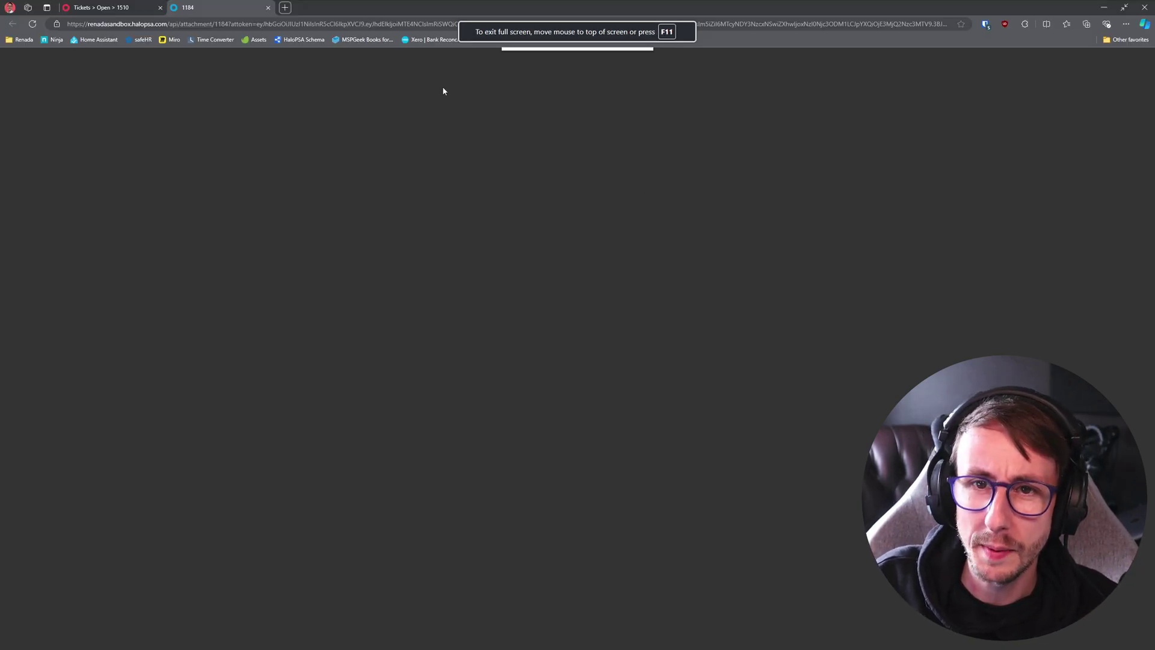
click(273, 7)
key(F11)
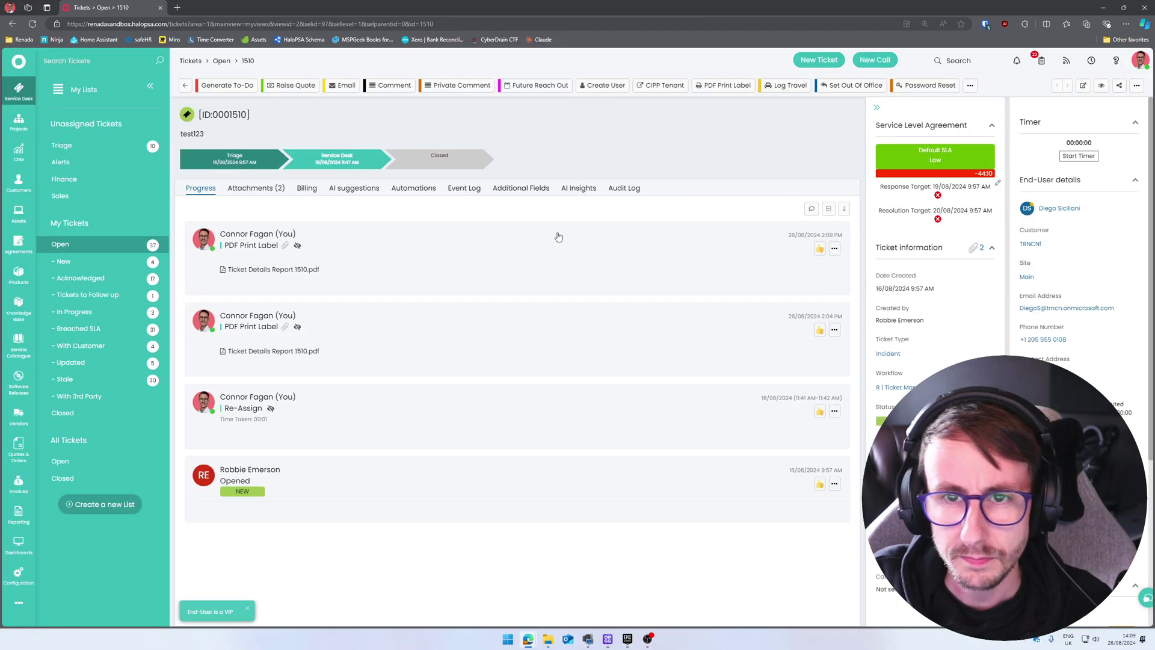
key(F11)
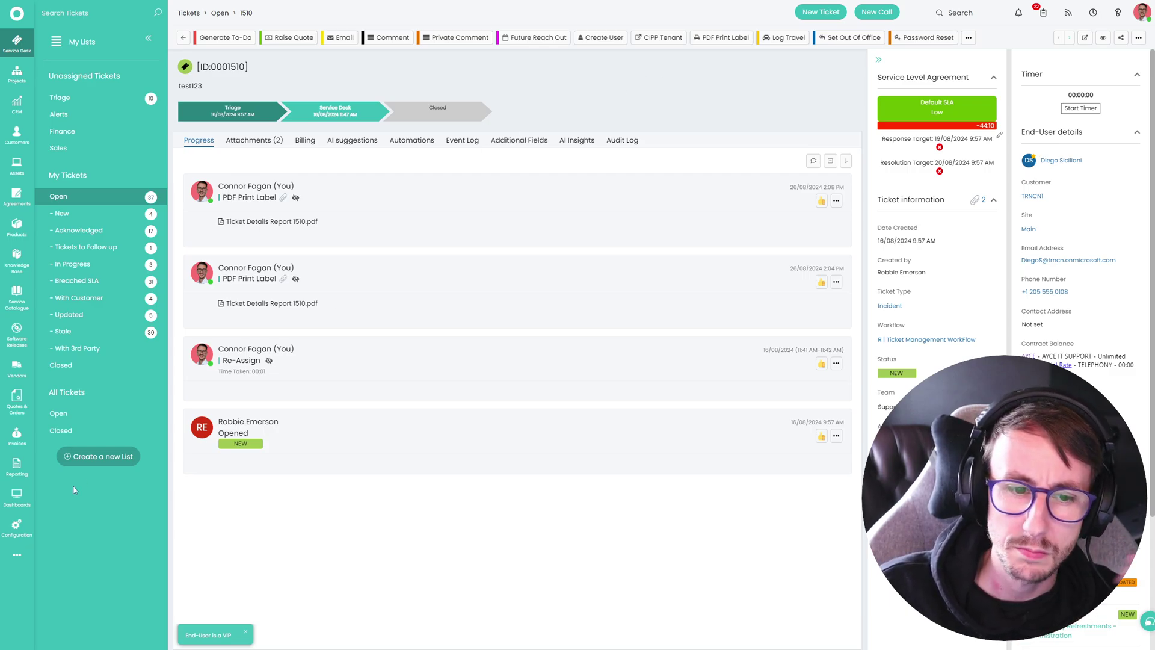
Start a new ticket action under Configuration > Tickets > Actions
click(21, 525)
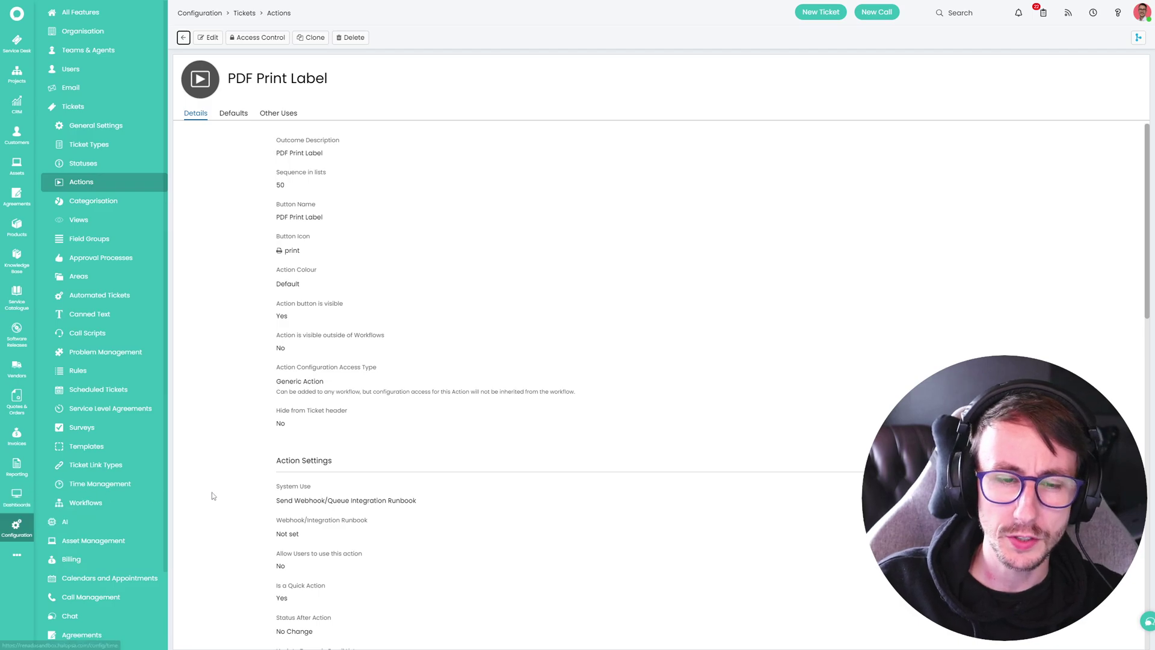
click(88, 110)
click(128, 185)
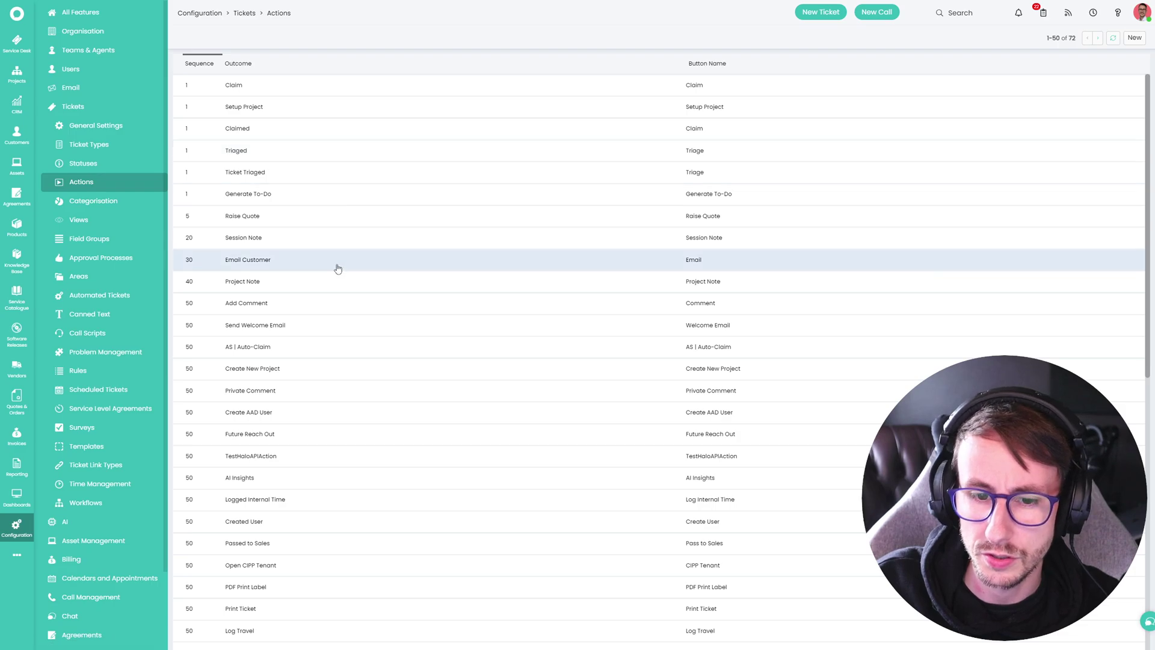
click(1134, 38)
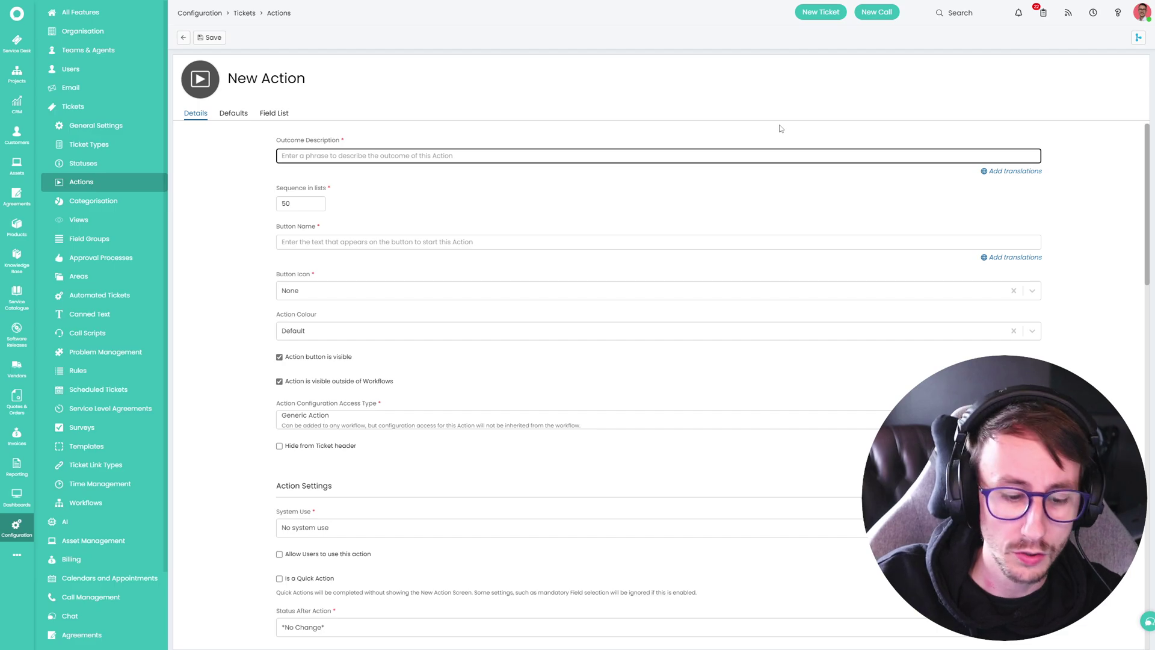
Name the action 'Youtube Label' and use the same text as its button name
text(Youtube Label Print)
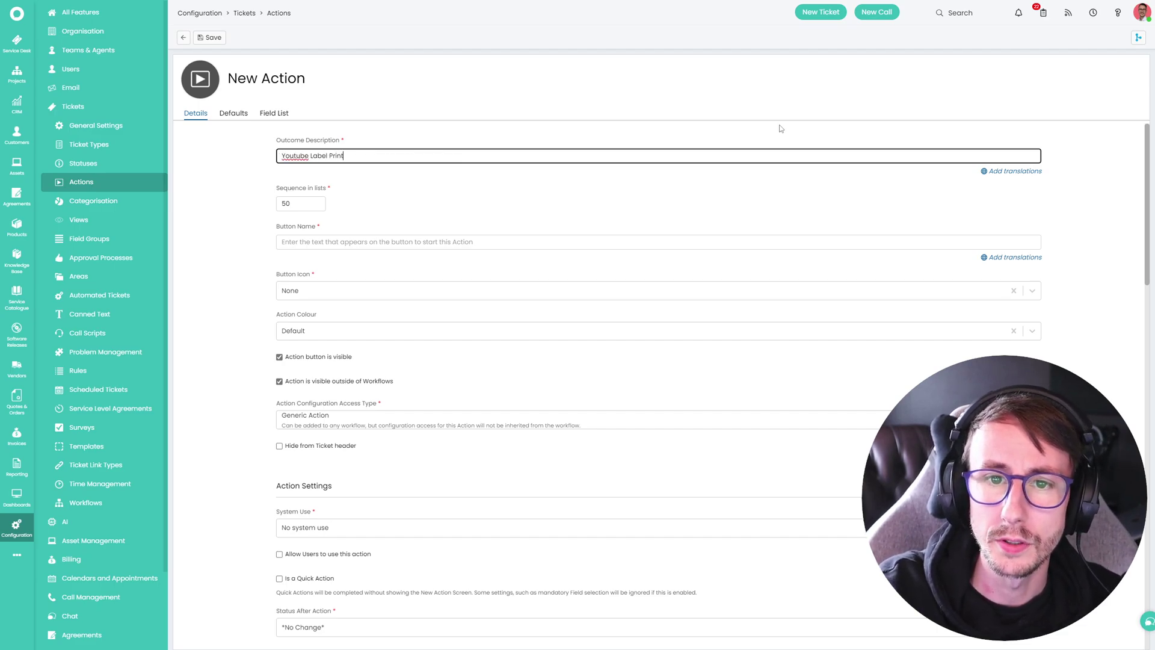
key(ctrl+a)
key(ctrl+c)
click(385, 242)
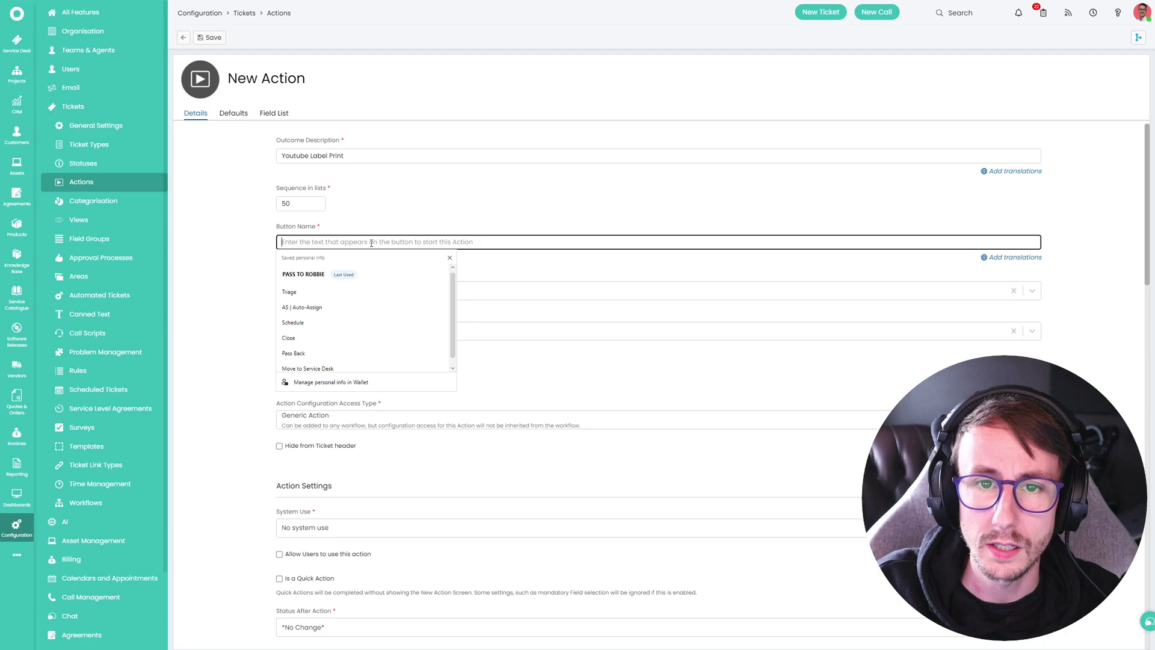
key(ctrl+v)
Give the action button the code-fork icon and the custom pink colour #FDA1FF
click(323, 292)
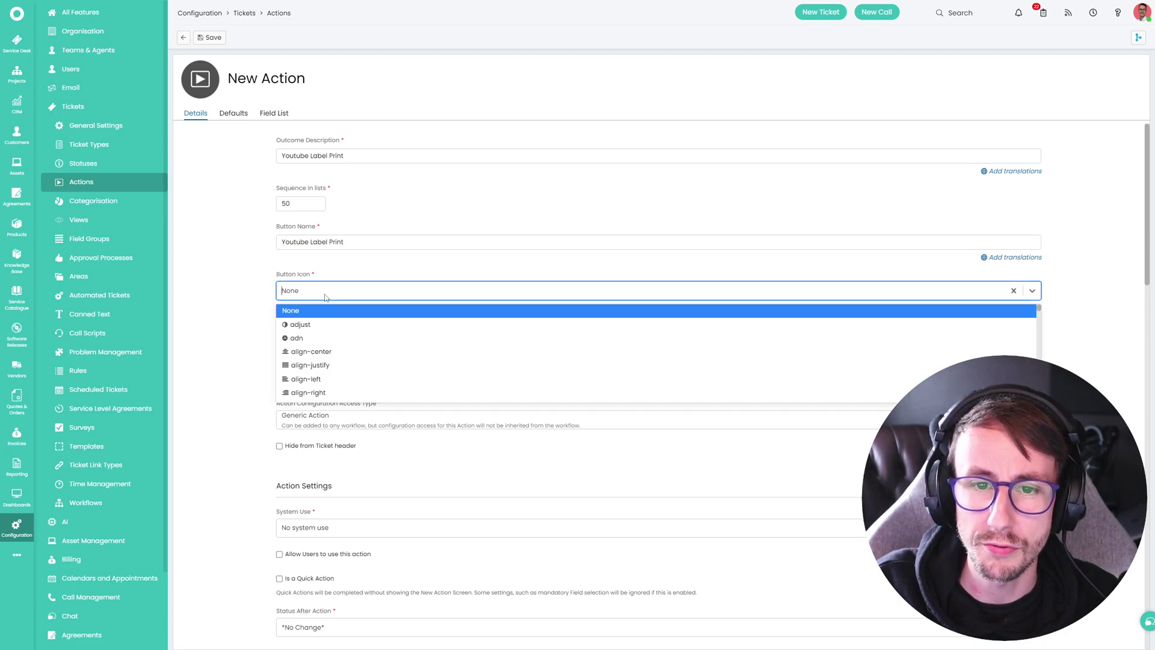
scroll(359, 357, down, 5)
scroll(362, 362, down, 10)
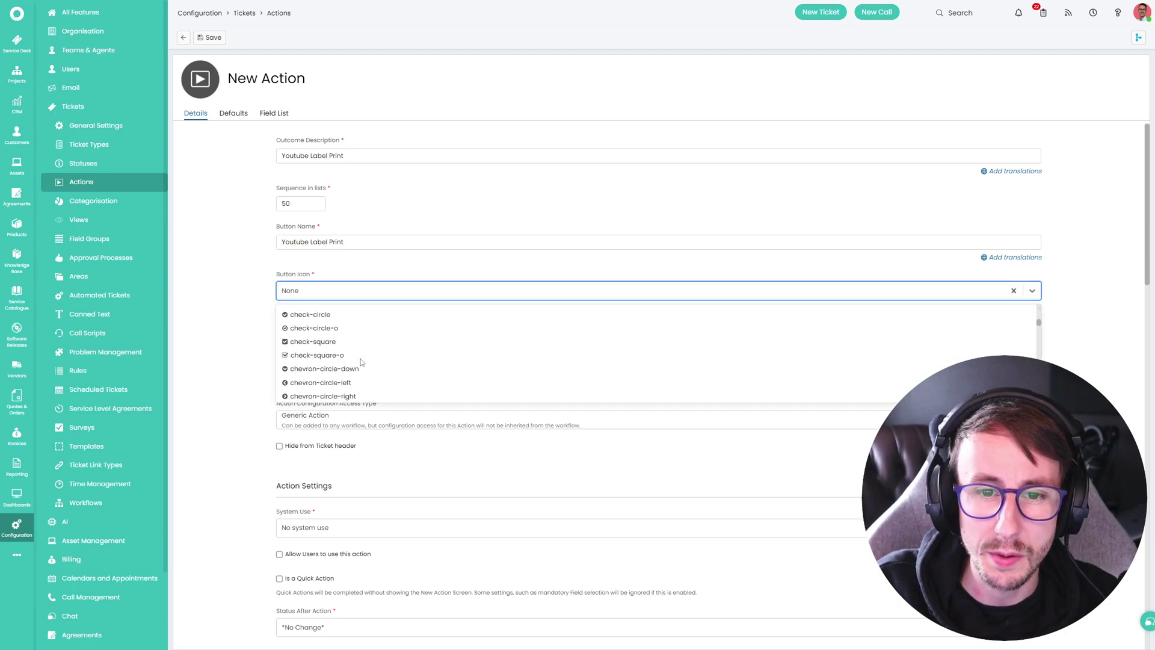
click(385, 371)
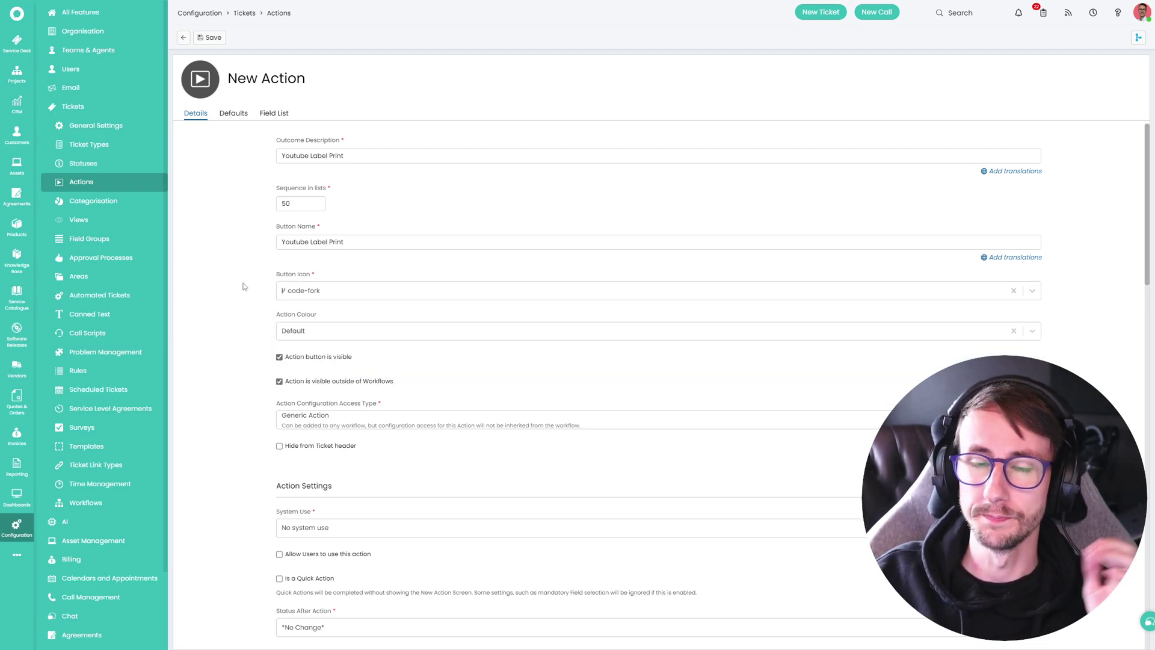
click(333, 331)
click(325, 365)
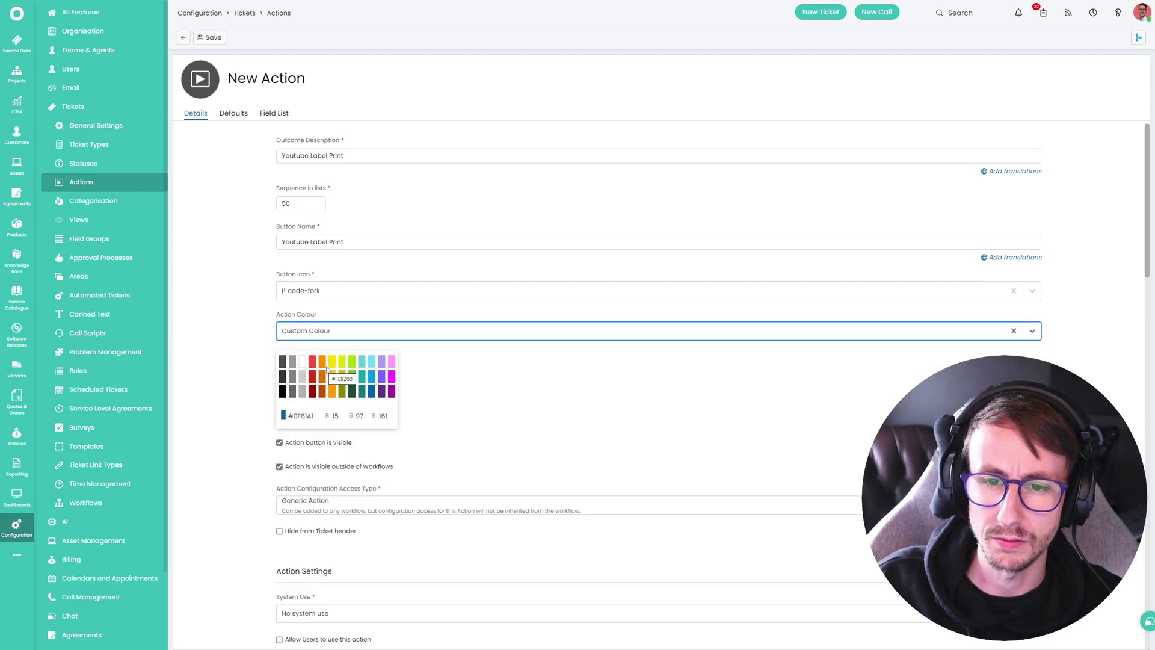
click(391, 361)
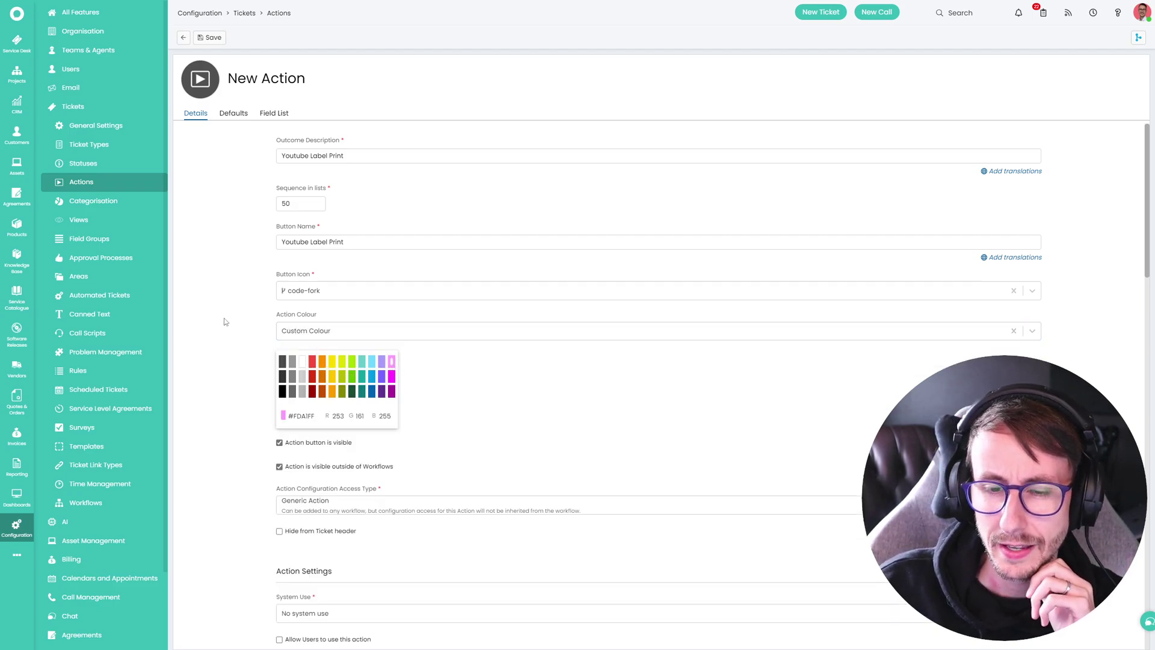
Set Attach Ticket PDF Report to the Youtube Label template and save the action
scroll(224, 321, down, 5)
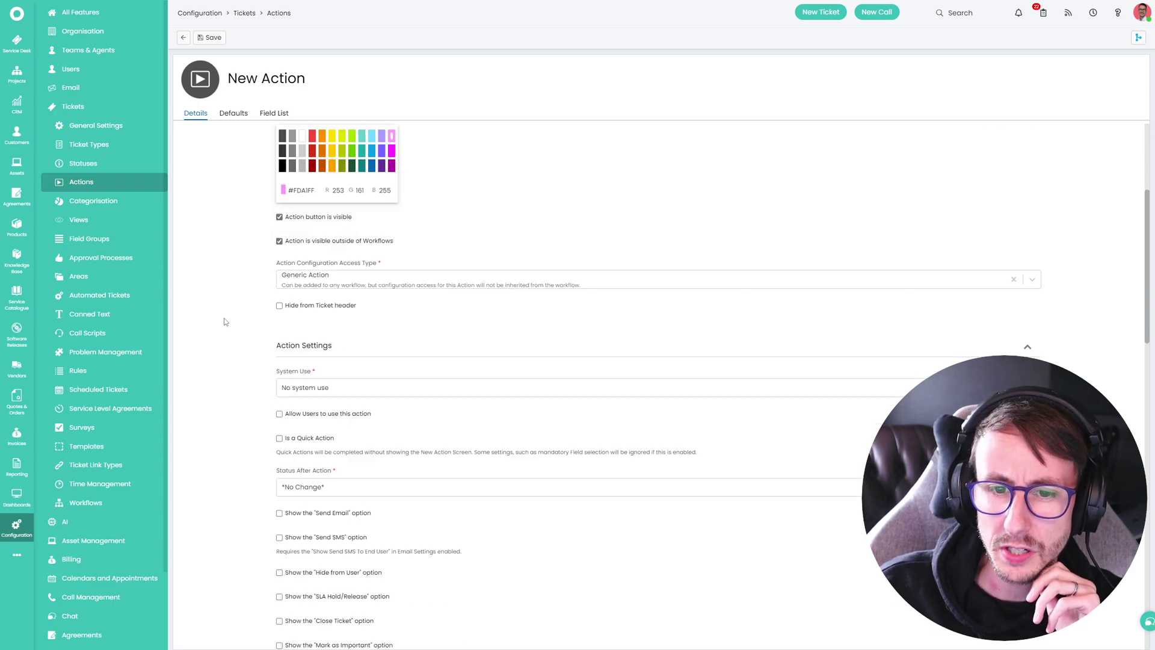
scroll(224, 320, down, 2)
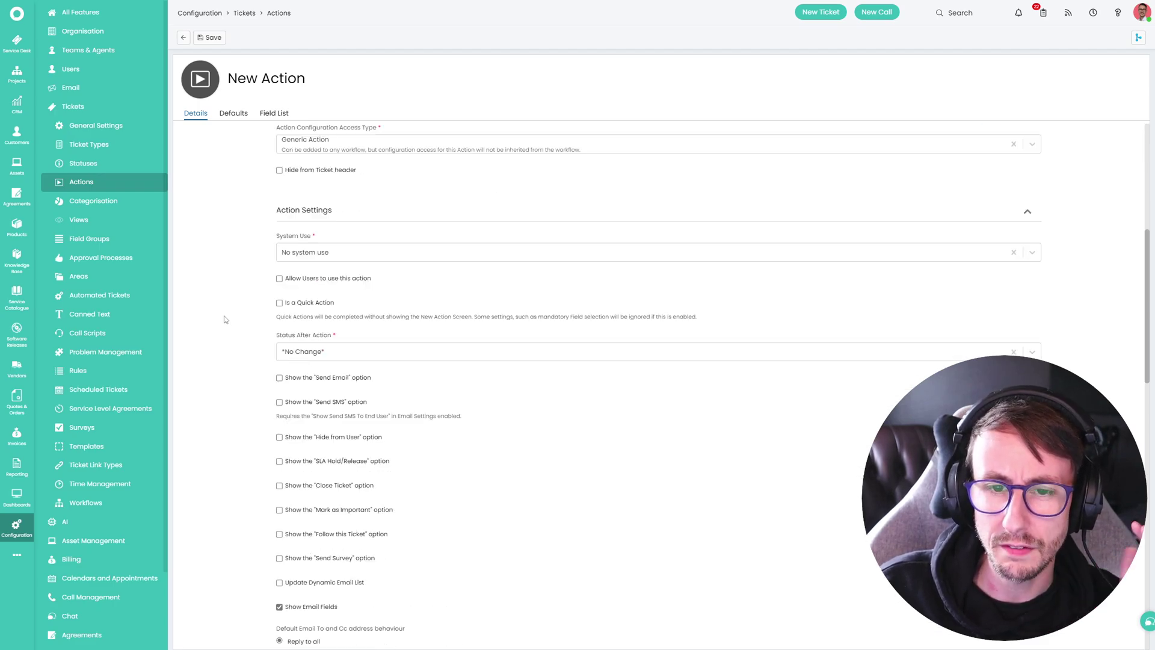
scroll(225, 317, down, 10)
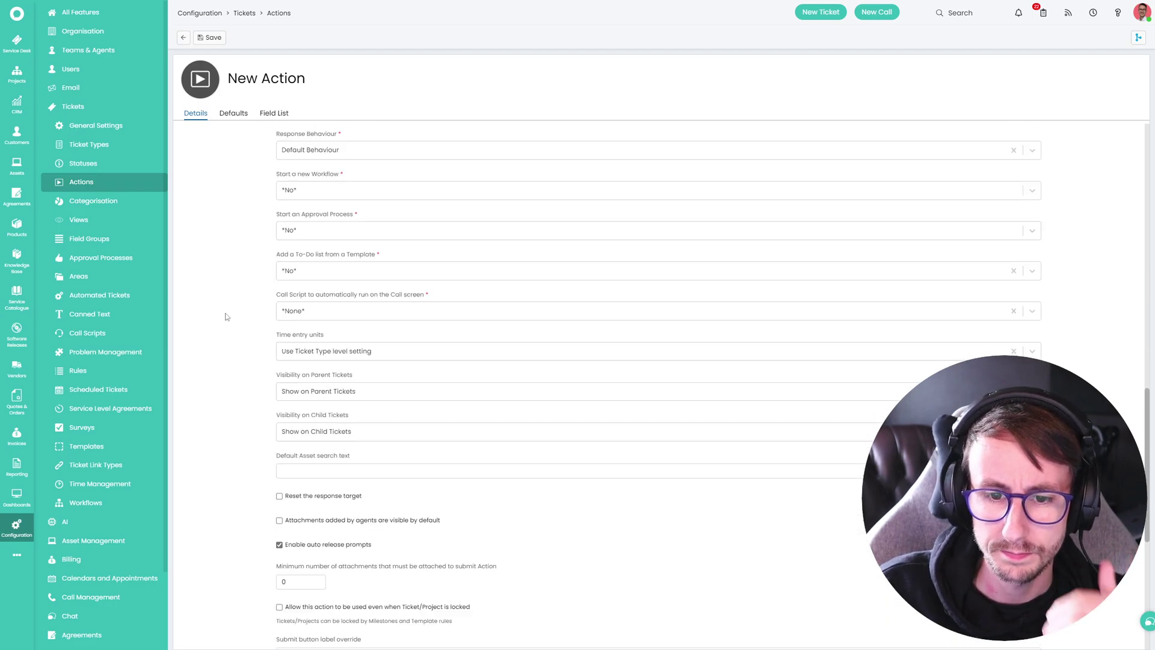
scroll(227, 316, down, 7)
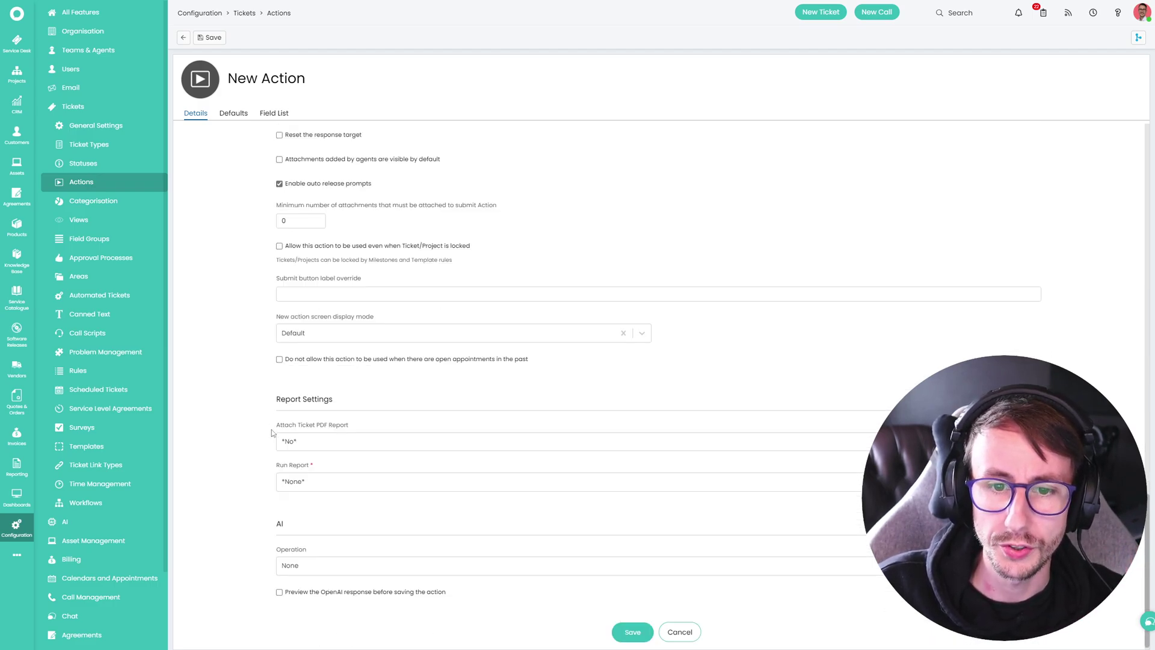
drag(272, 432, 353, 430)
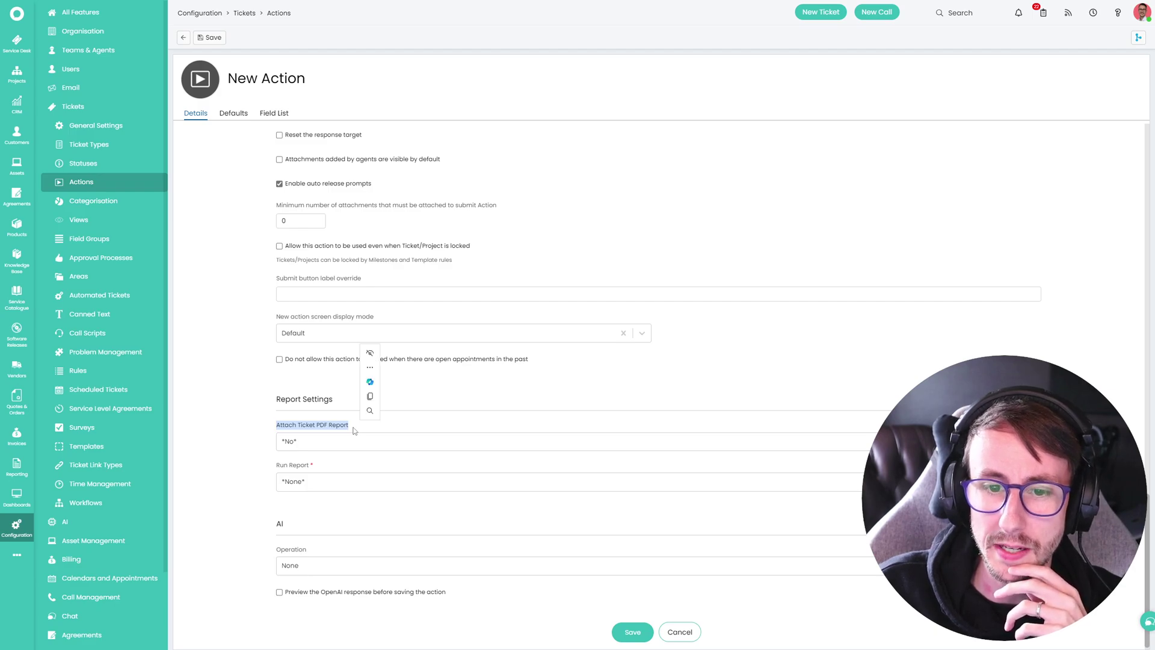
click(290, 442)
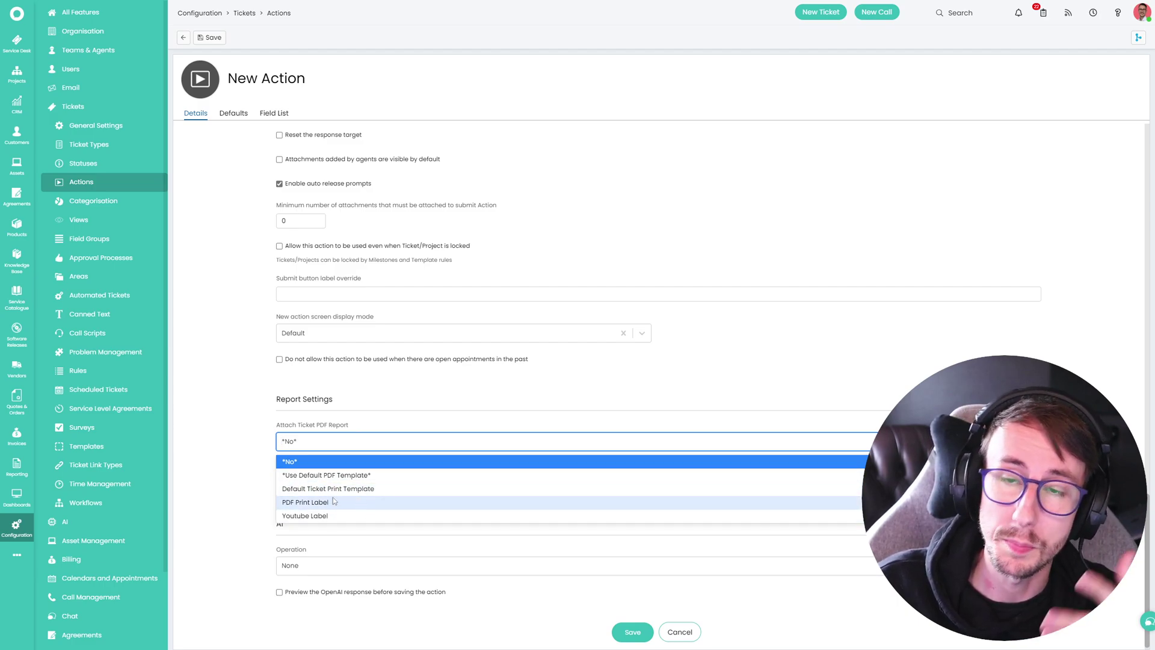
click(305, 516)
drag(278, 434, 258, 453)
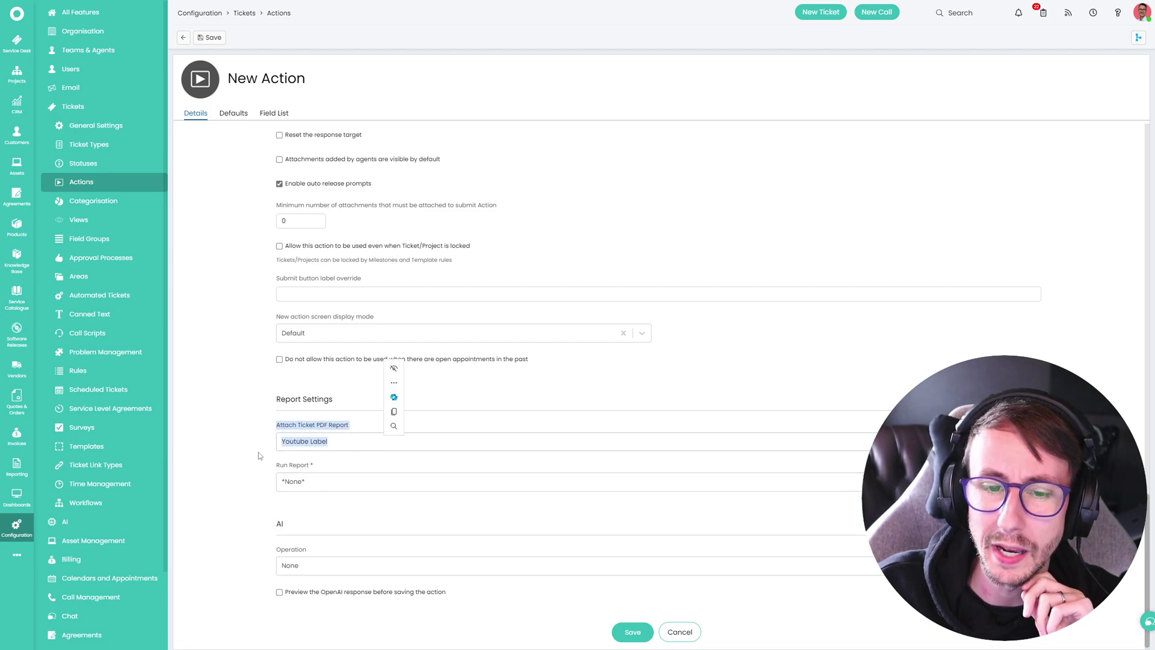
click(258, 453)
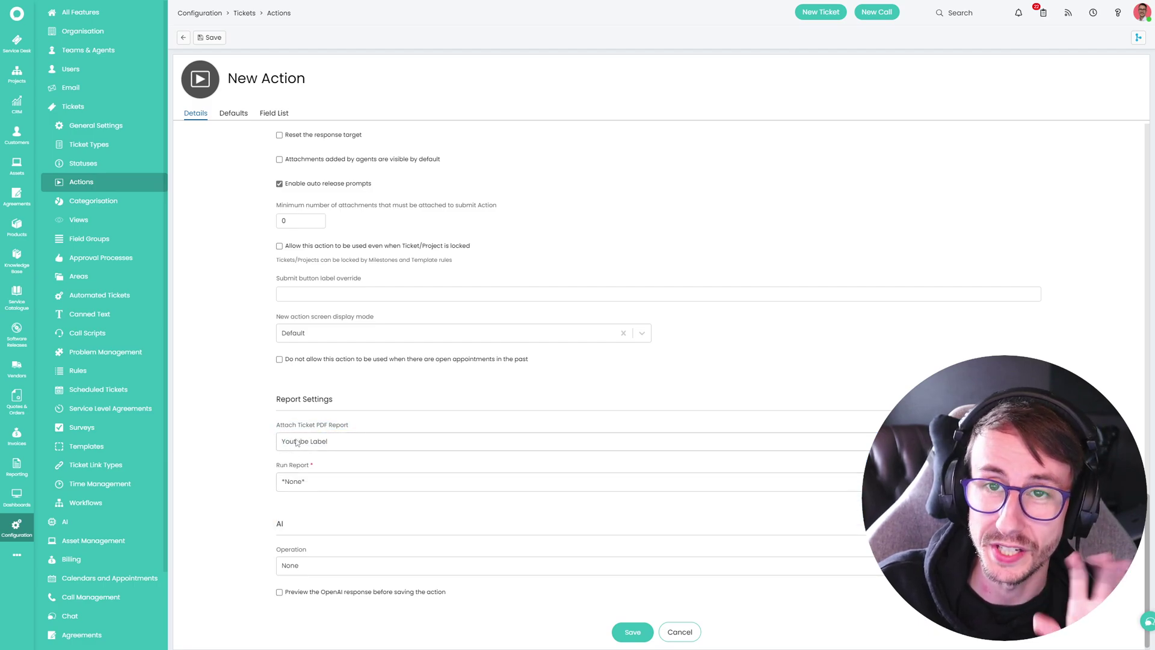
click(623, 634)
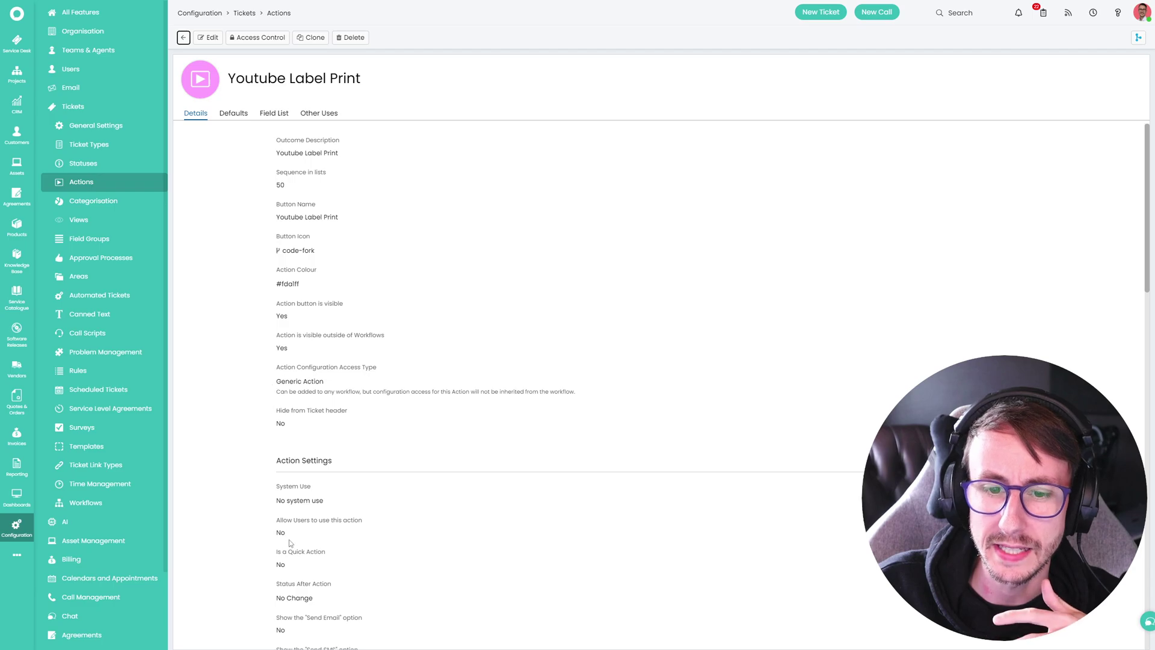
Check the action's Attach Ticket PDF Report setting, then return to Tickets configuration
scroll(304, 528, down, 10)
scroll(299, 550, down, 5)
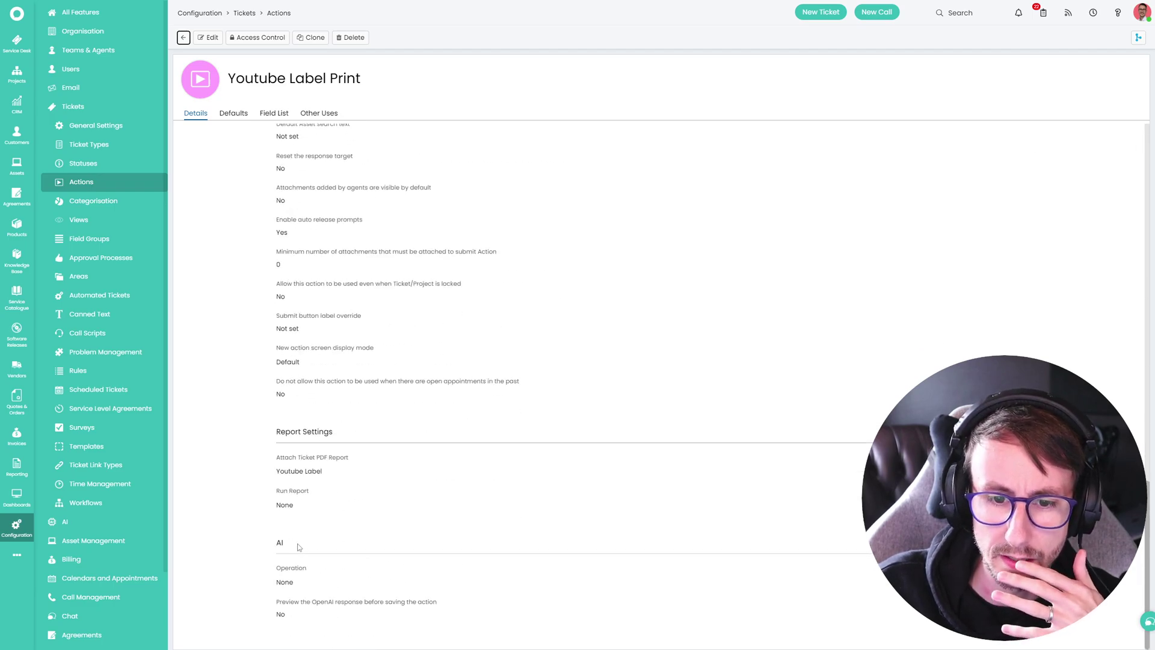
mouse_move(274, 456)
mouse_down()
mouse_move(373, 479)
mouse_move(391, 505)
mouse_move(274, 463)
mouse_up()
click(274, 463)
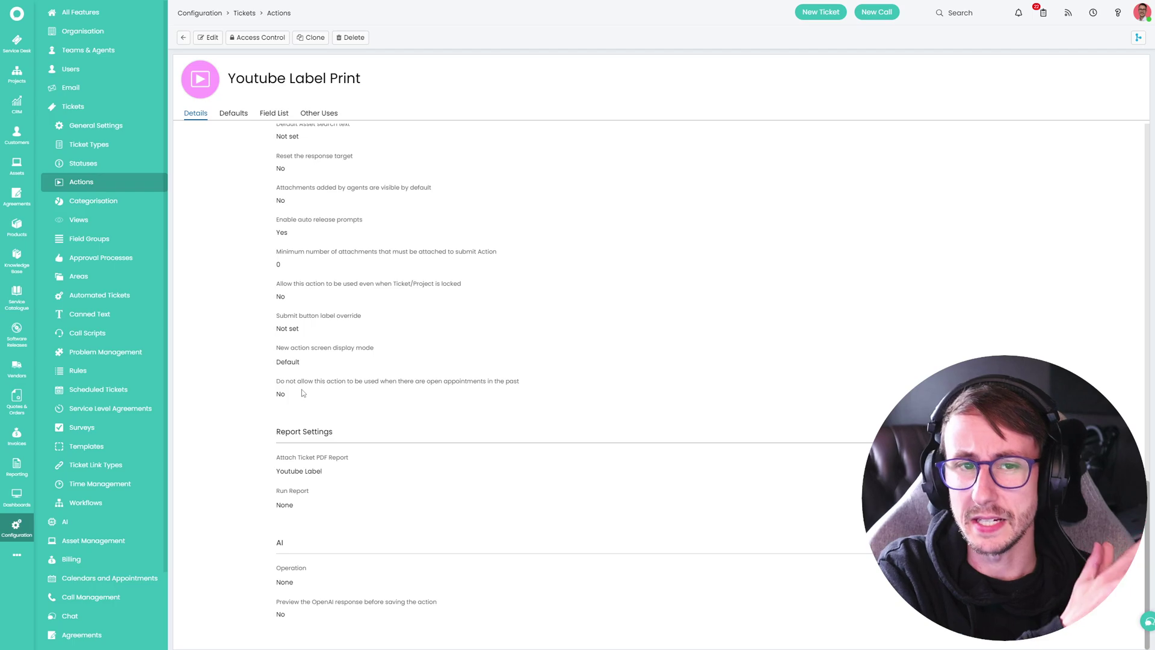
click(85, 109)
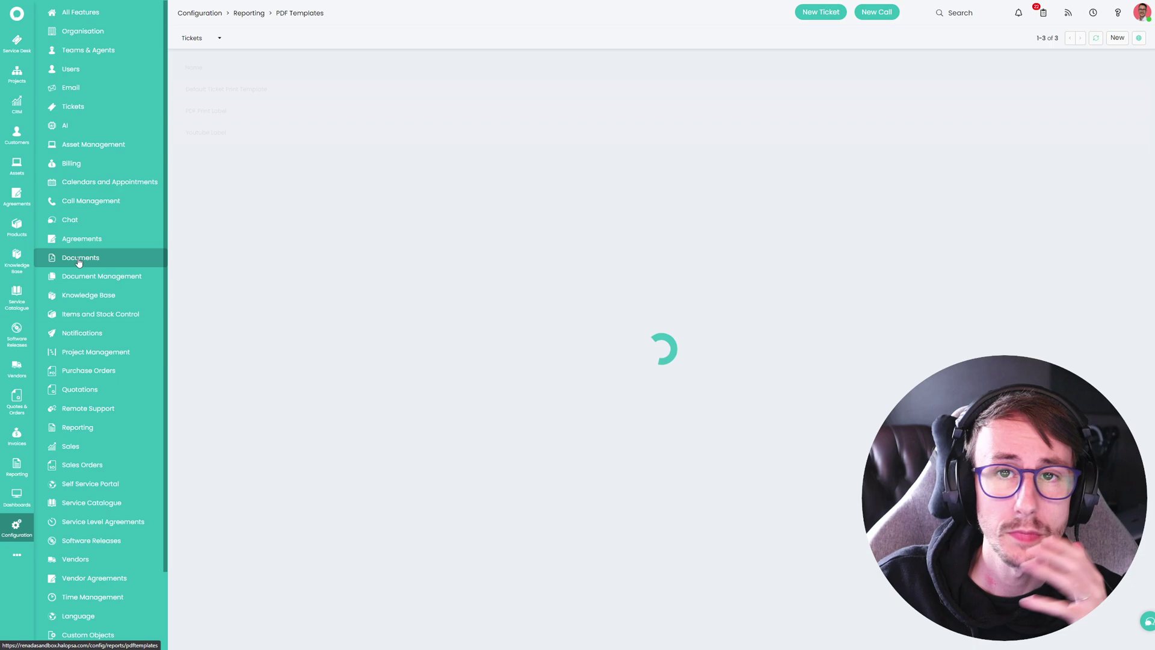
Create and save a Tickets-type PDF template named 'Fabulous Youtube Test Label'
click(219, 38)
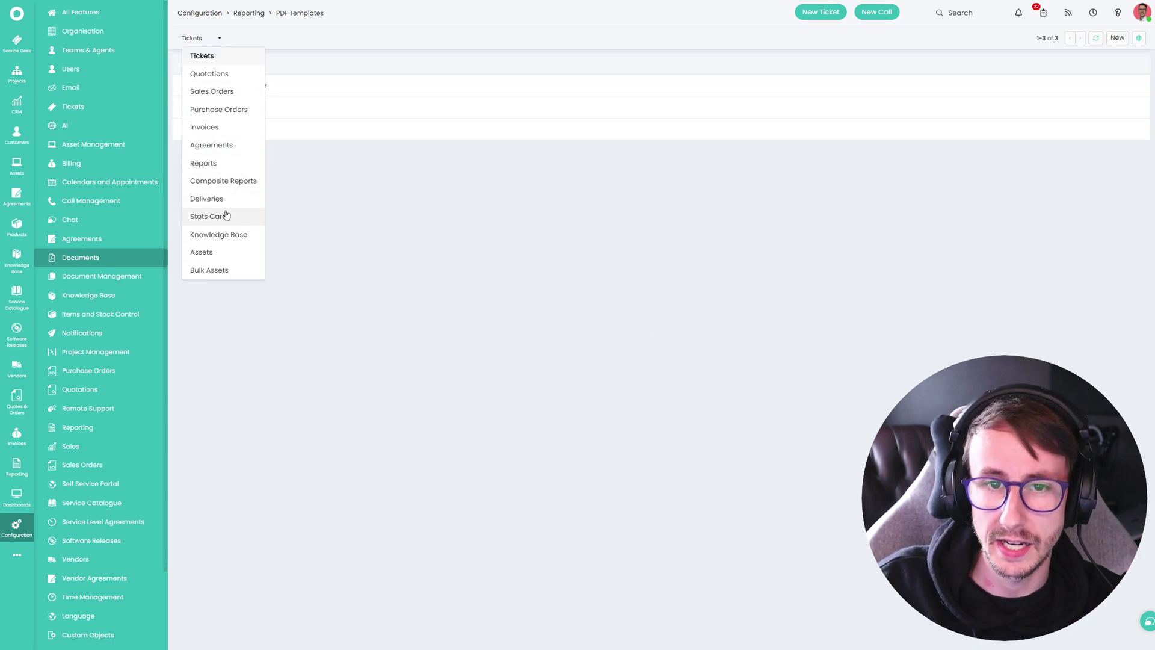
click(223, 54)
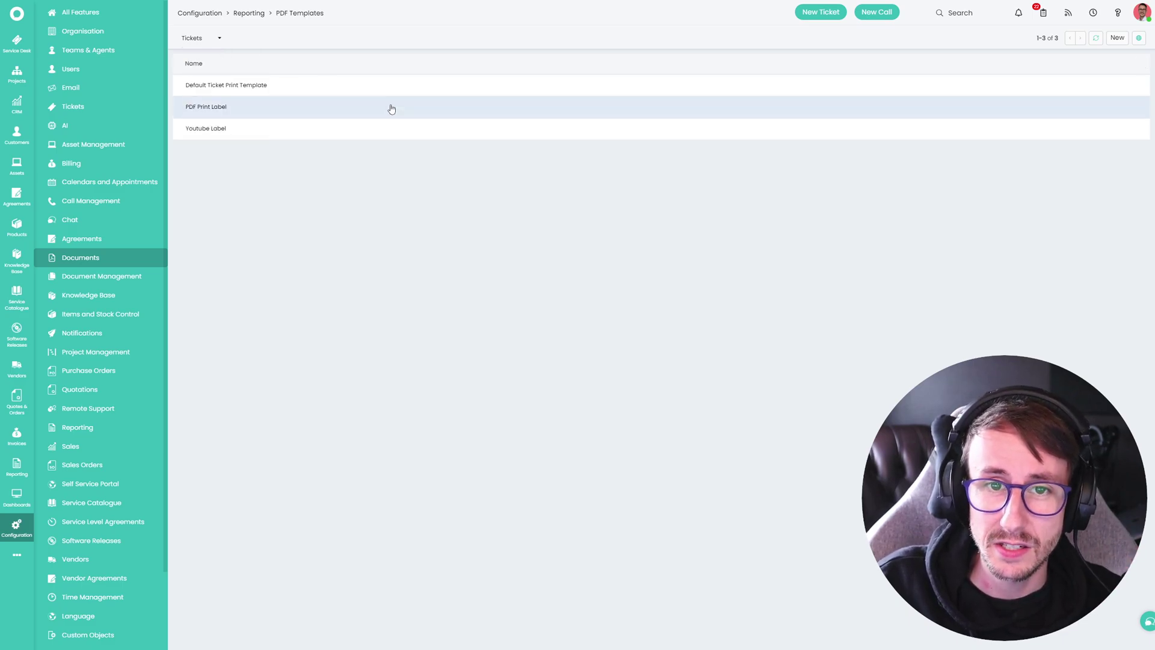
click(1117, 37)
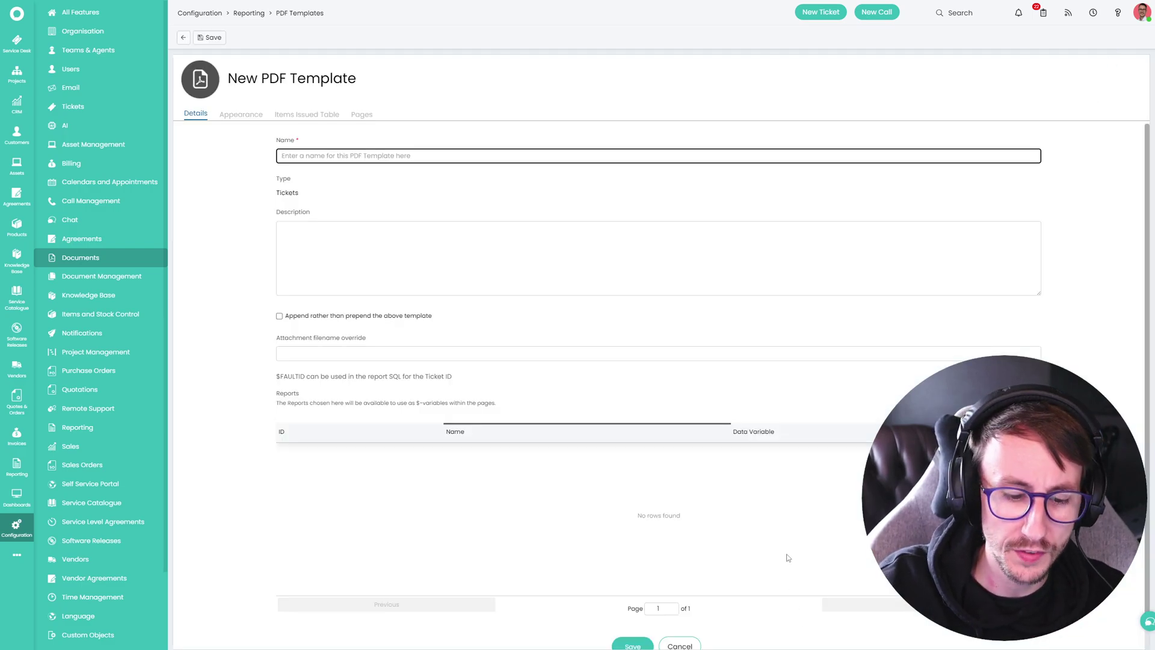
text(Connor's Fabu)
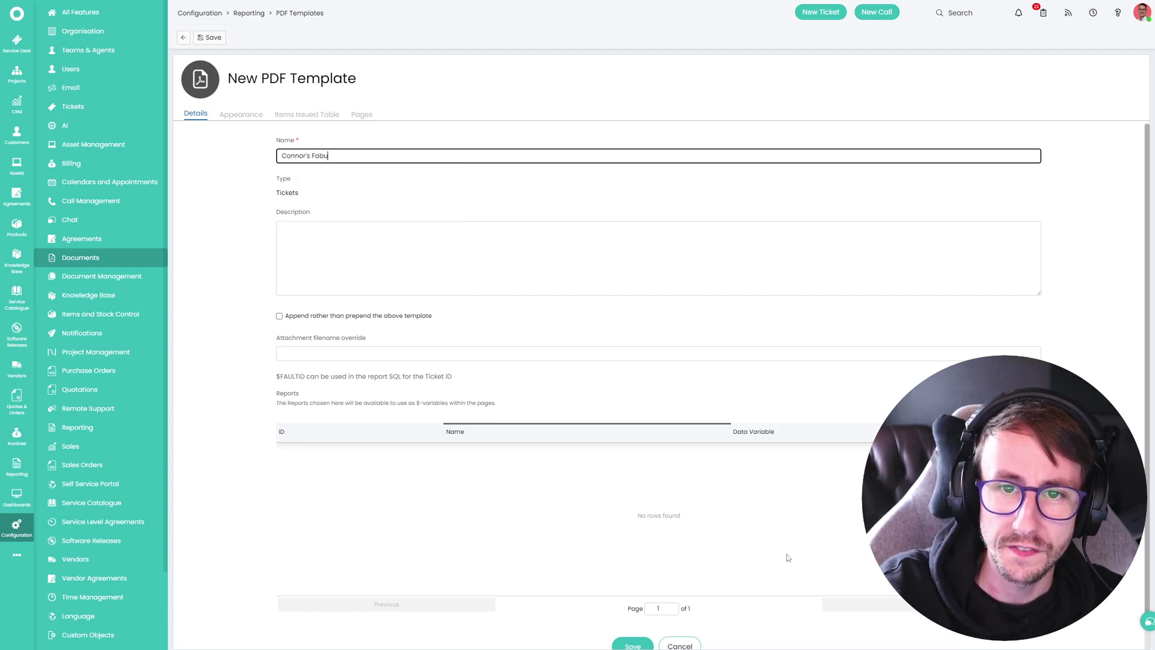
text(lous Youtube Test)
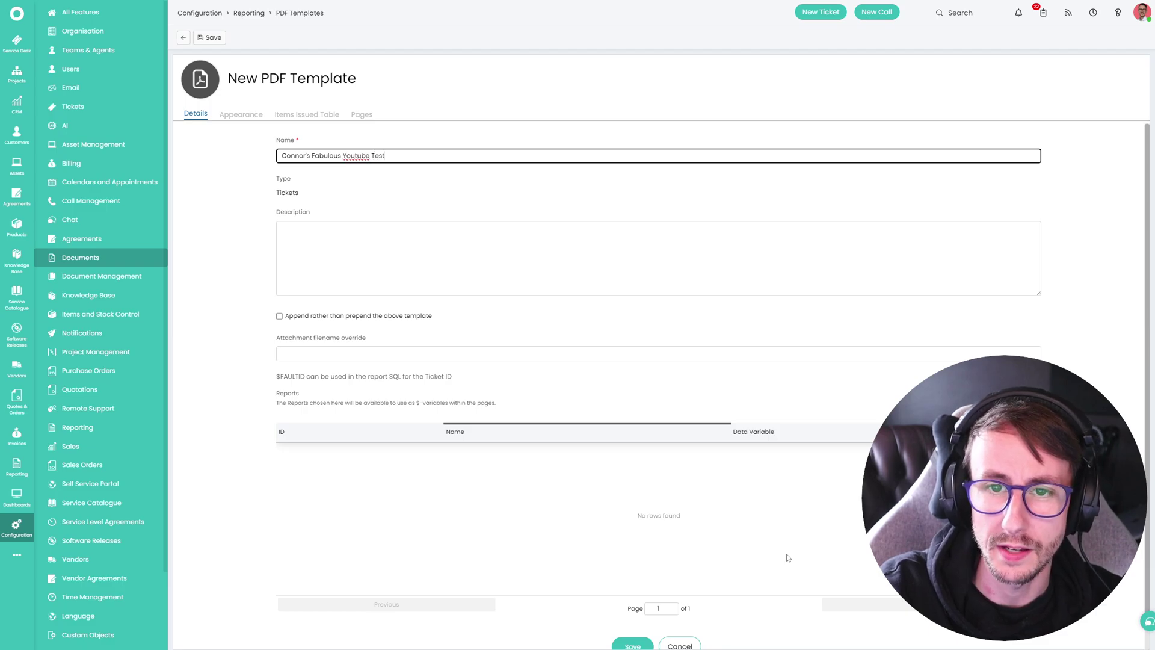
text( Label)
key(ctrl+a)
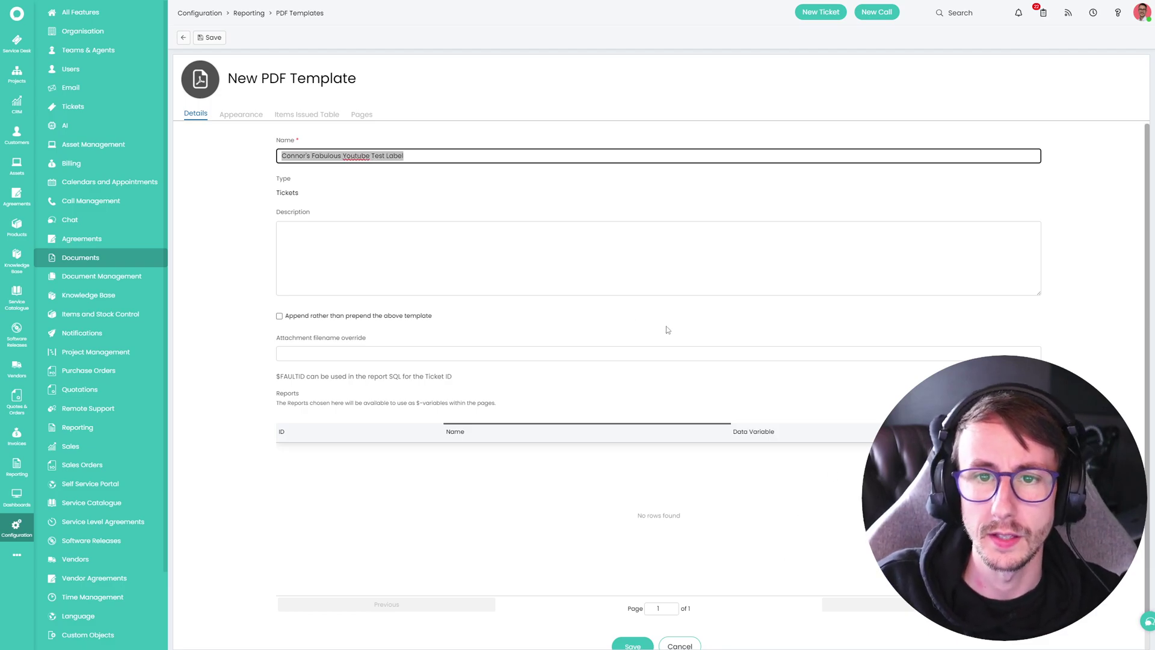
click(540, 256)
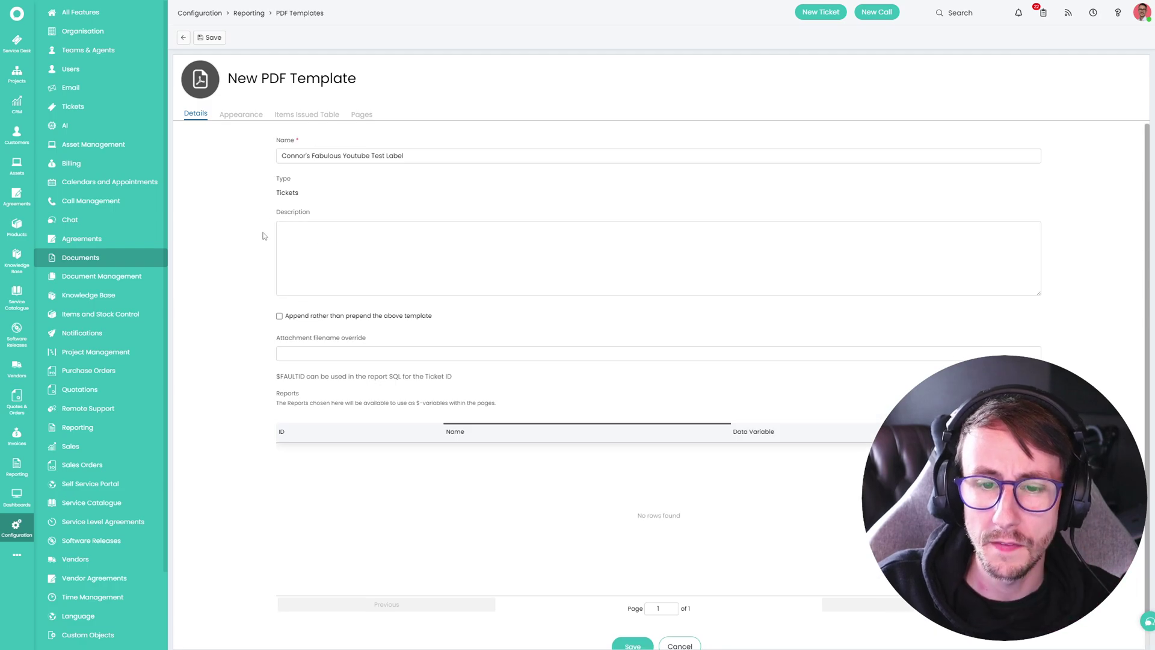
click(213, 38)
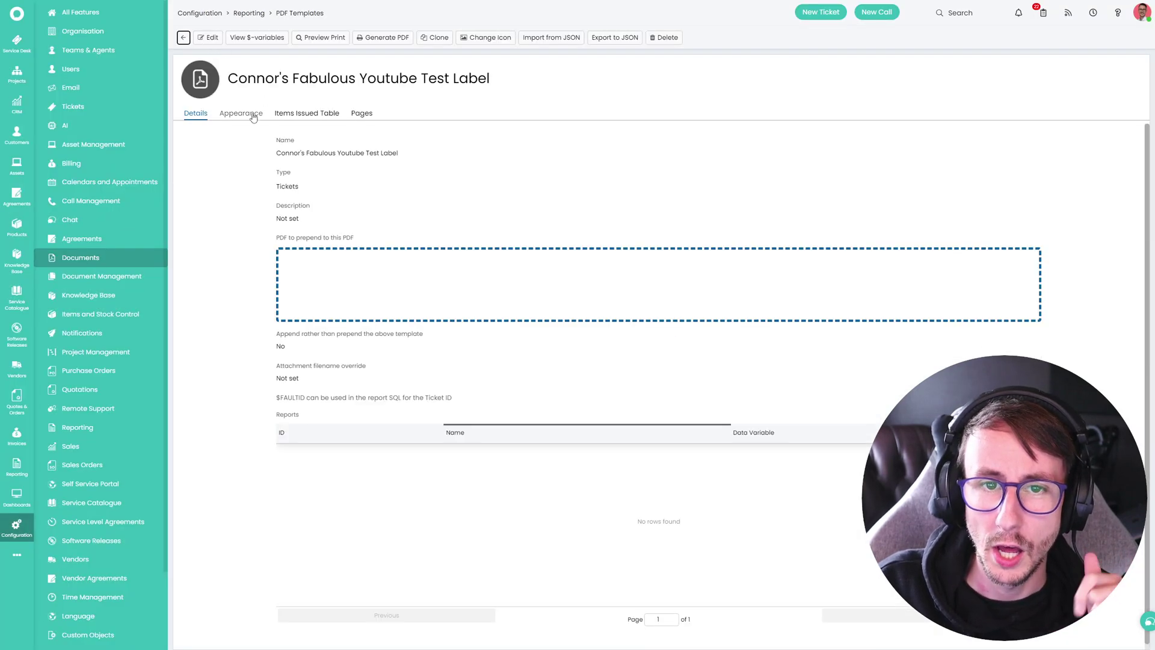
Edit the template's Appearance settings and turn off Include Footer
click(247, 115)
click(212, 38)
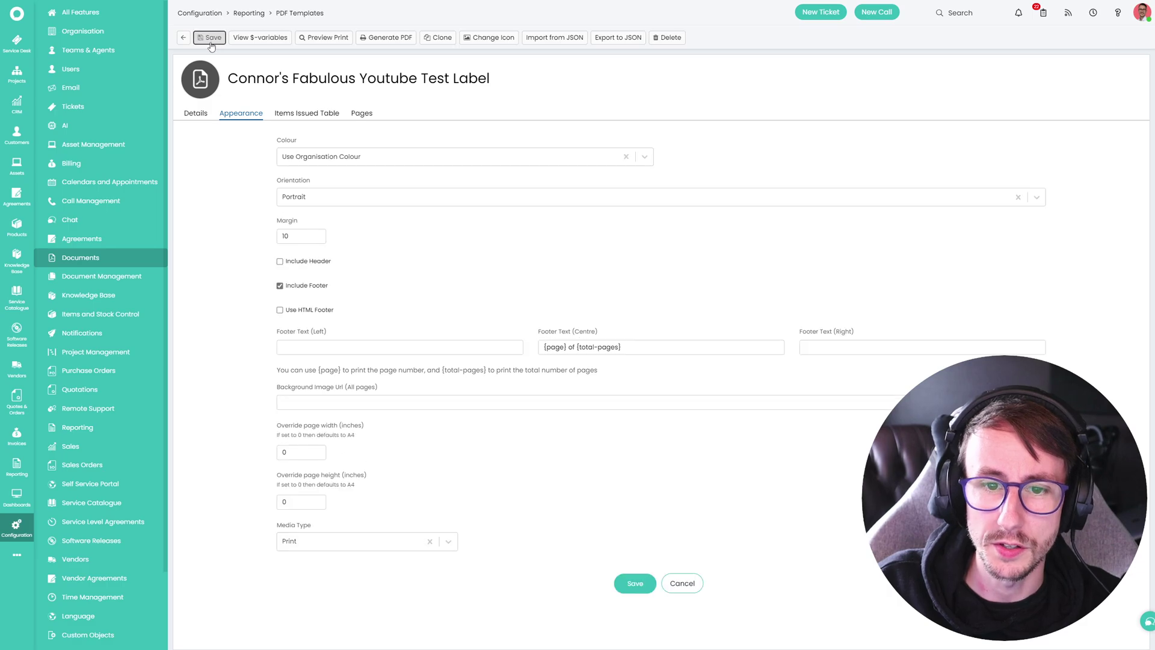
click(295, 286)
drag(345, 285, 296, 286)
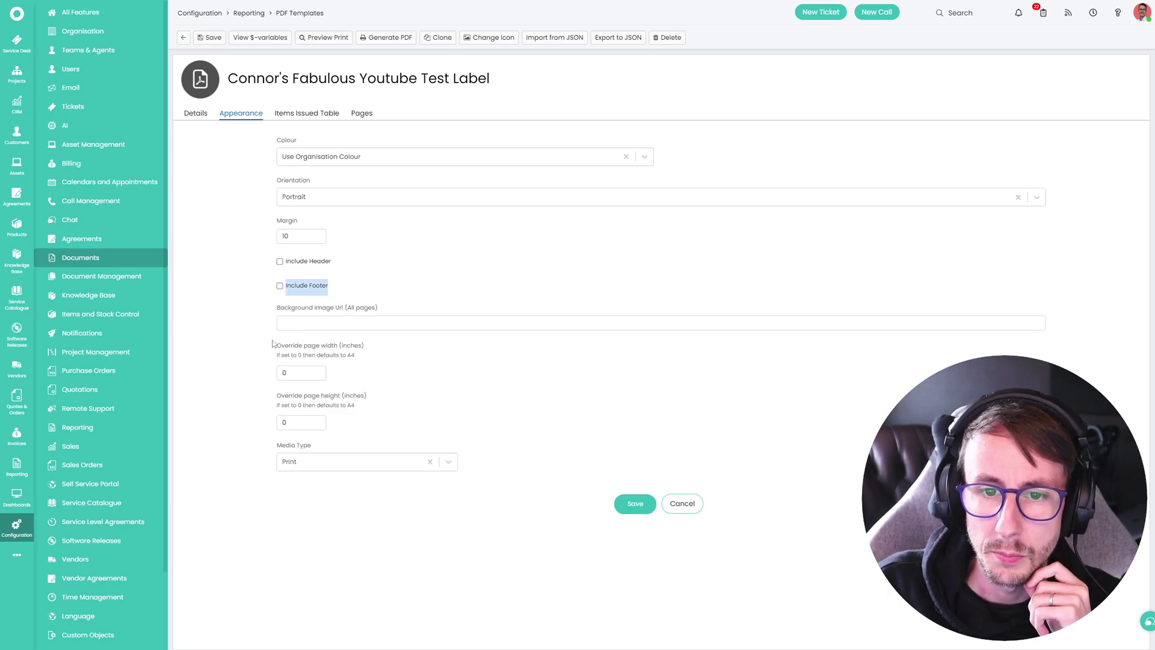
drag(275, 344, 388, 365)
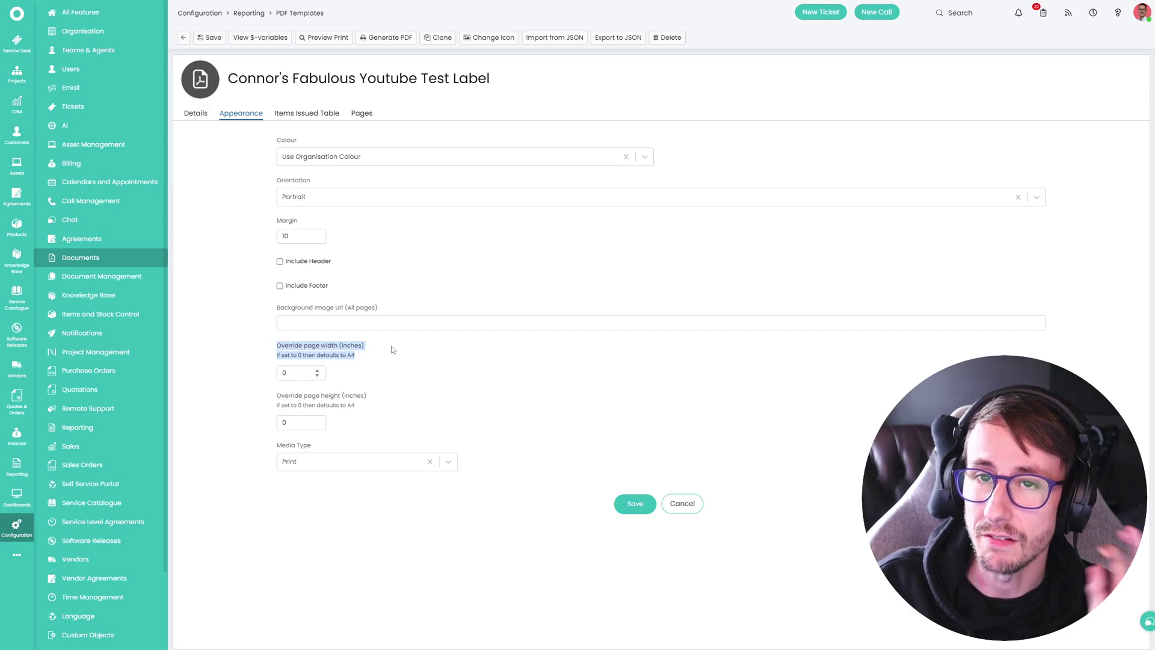
click(381, 364)
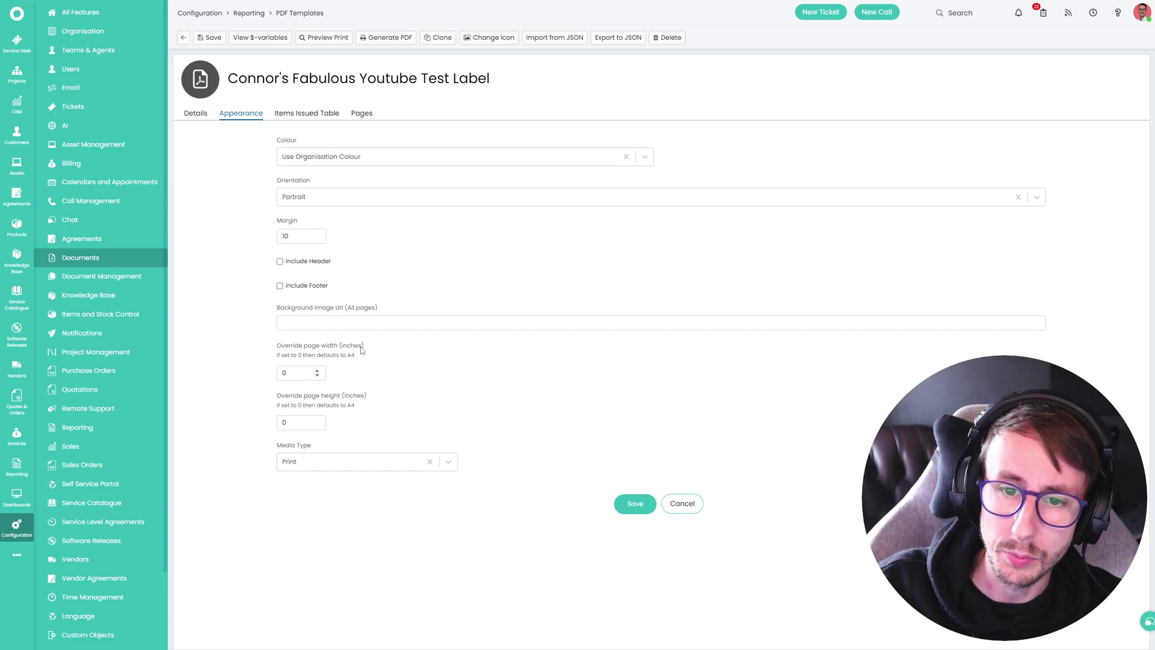
Set the page size to 3.5 in wide by 1.1 in high and save
double_click(312, 371)
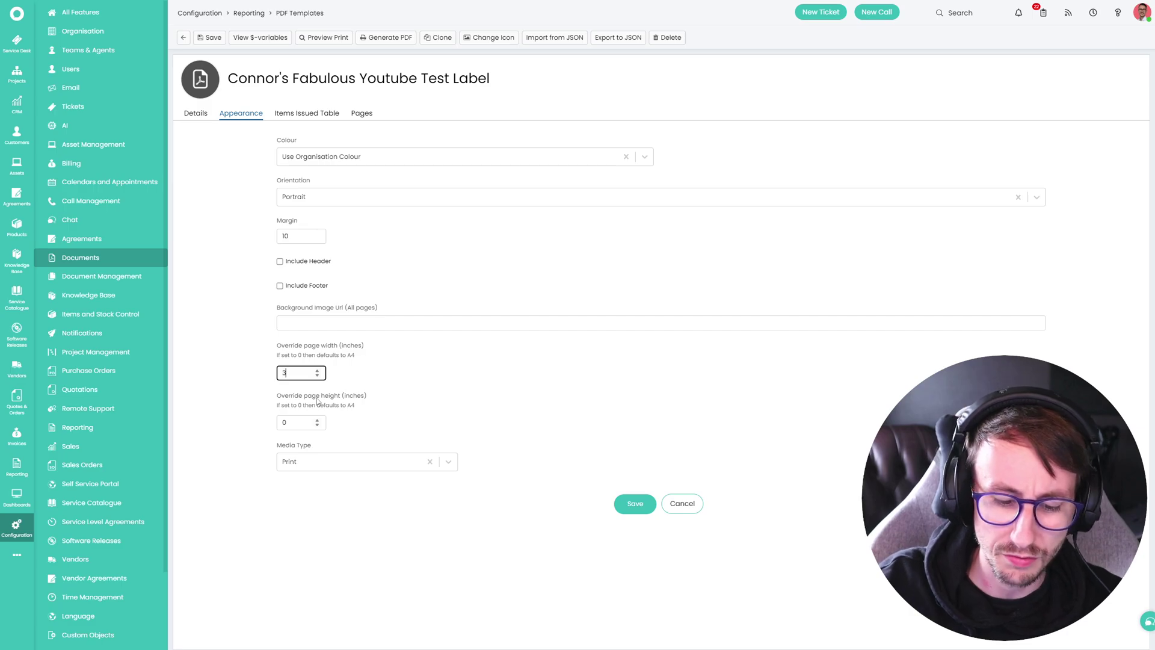
double_click(288, 422)
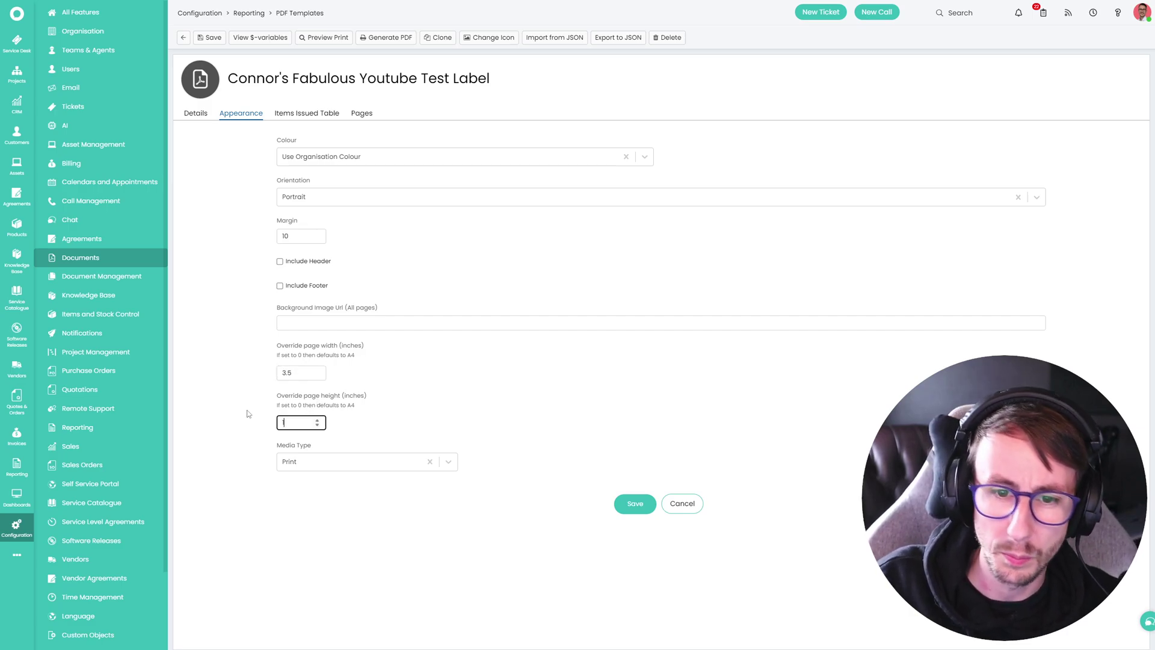
text(1.1)
click(635, 503)
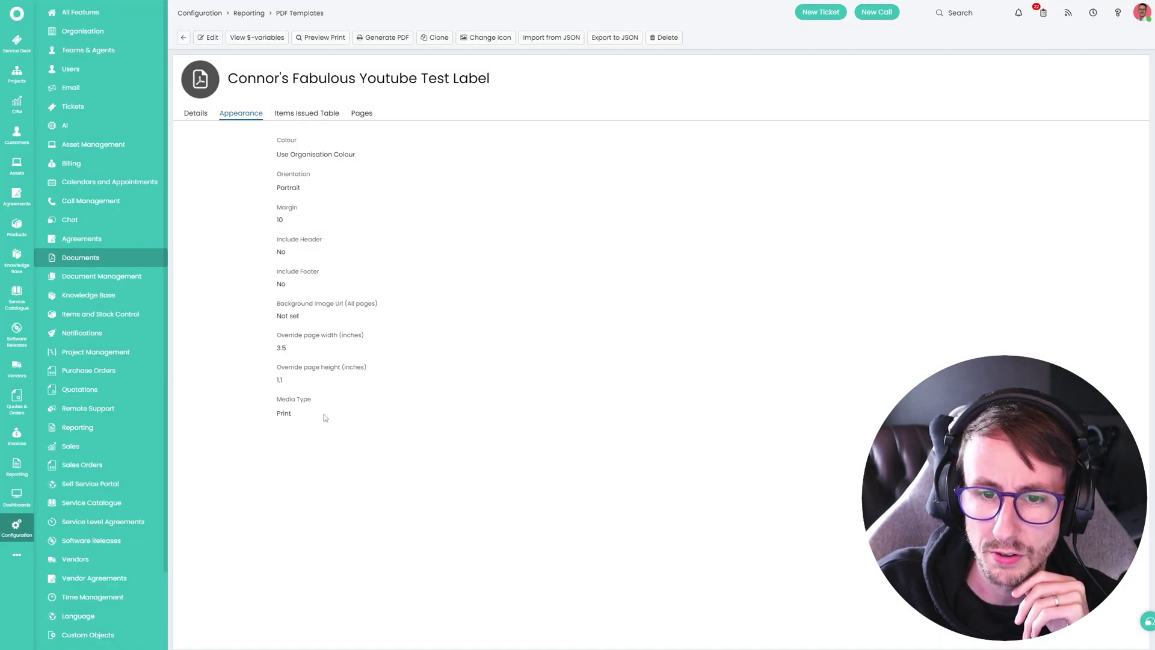
drag(324, 417, 264, 154)
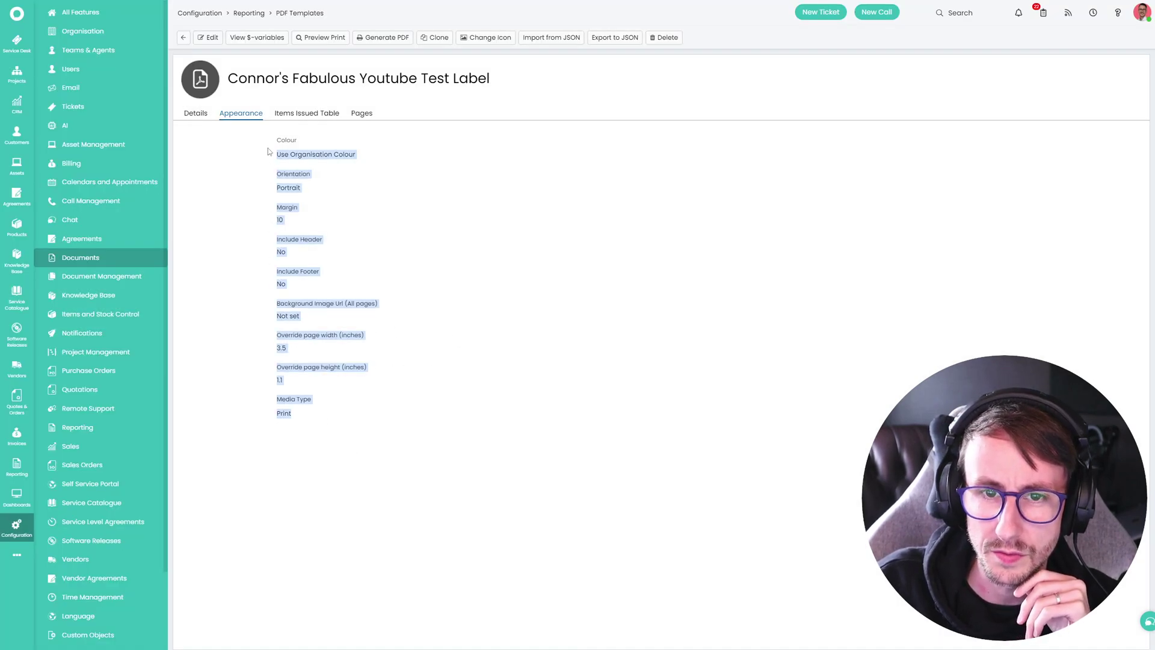
click(261, 158)
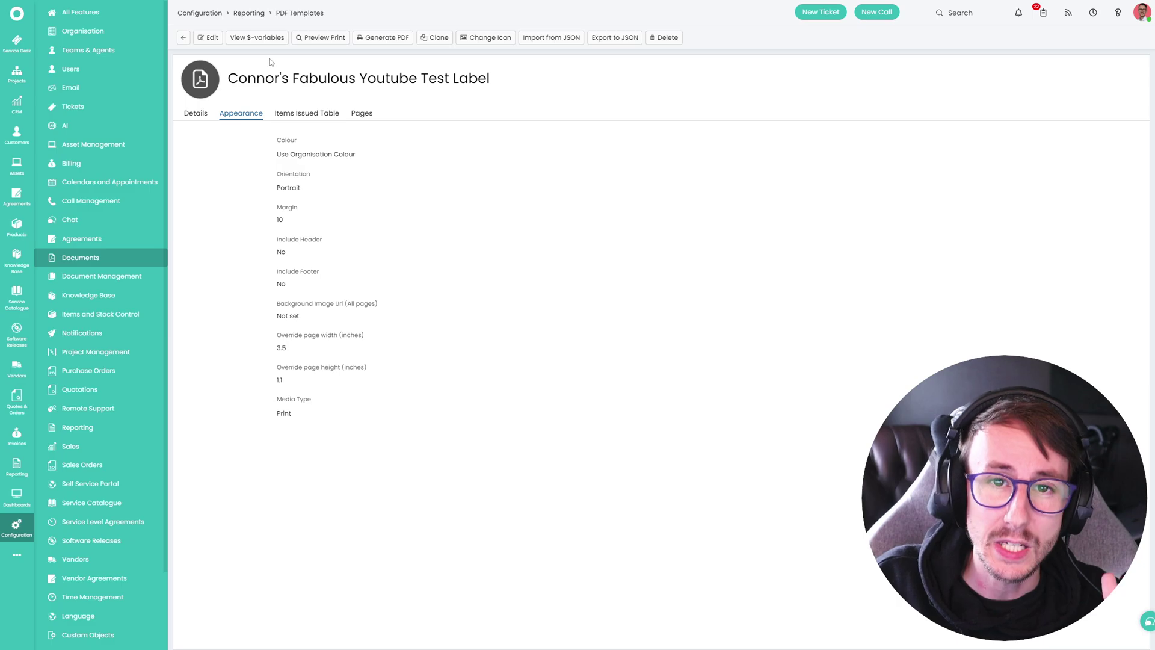
drag(270, 59, 489, 79)
click(496, 84)
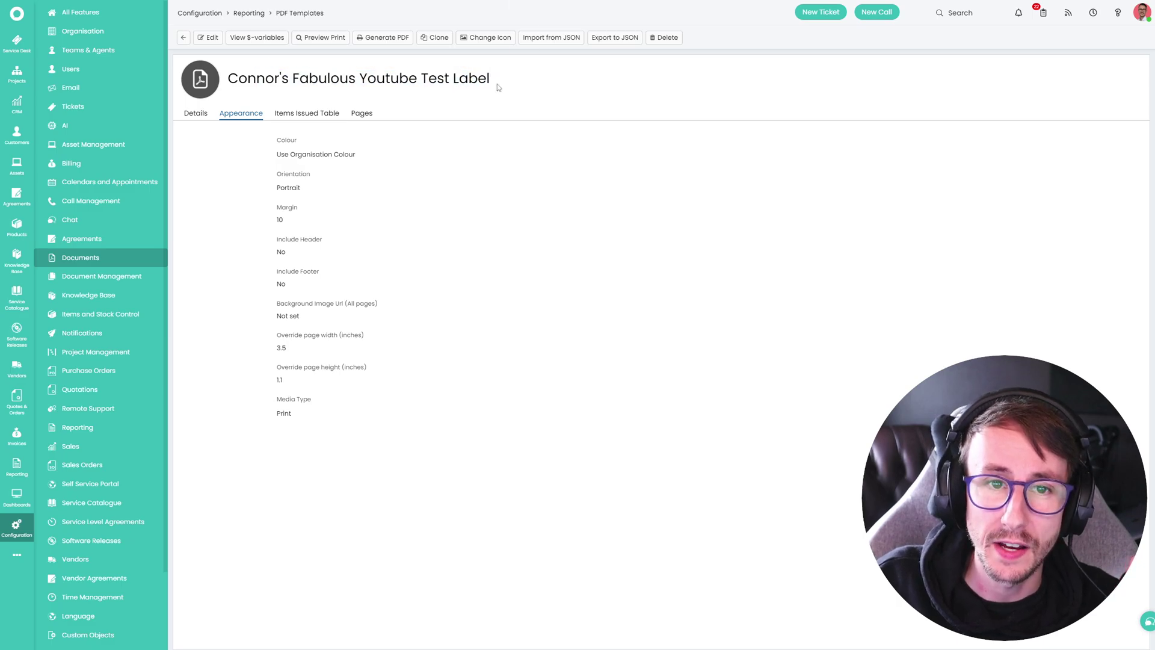
Find and open the Youtube Label Print action in the Tickets actions list
click(71, 106)
click(90, 182)
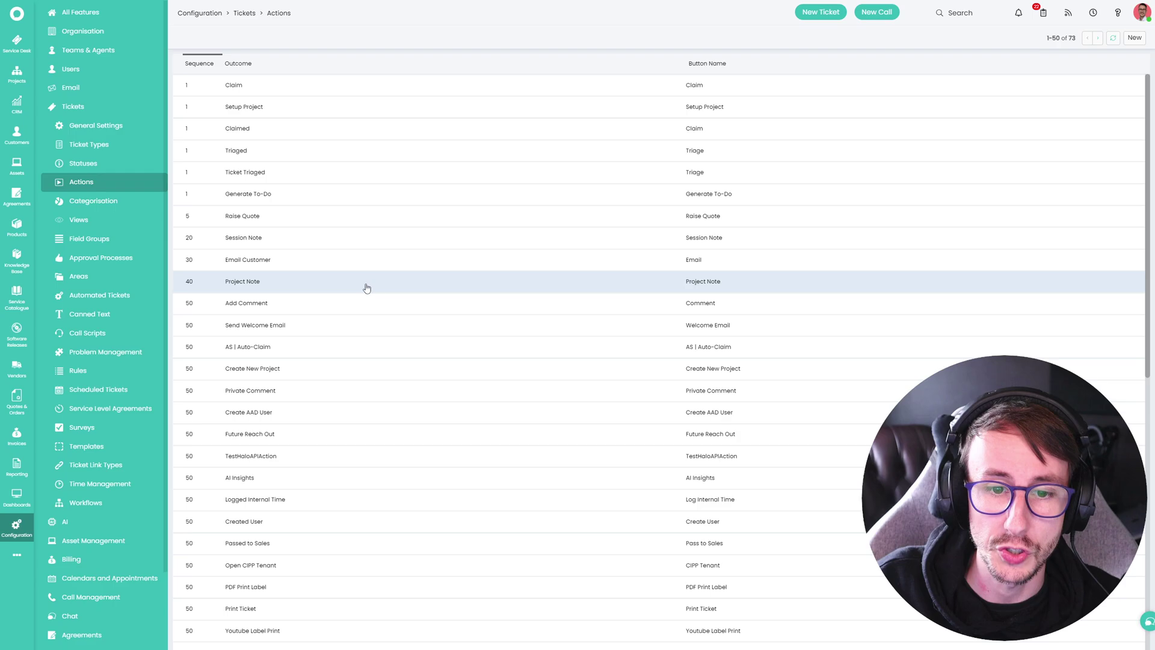
key(ctrl+f)
text(pdf)
key(ctrl+f)
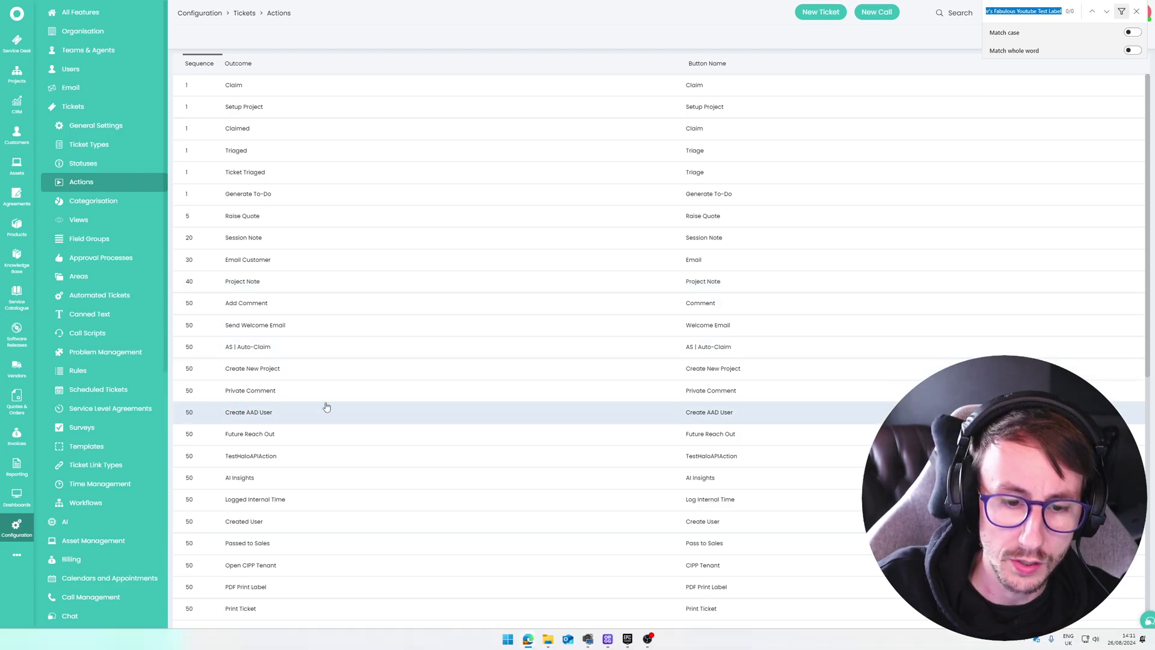
text(label)
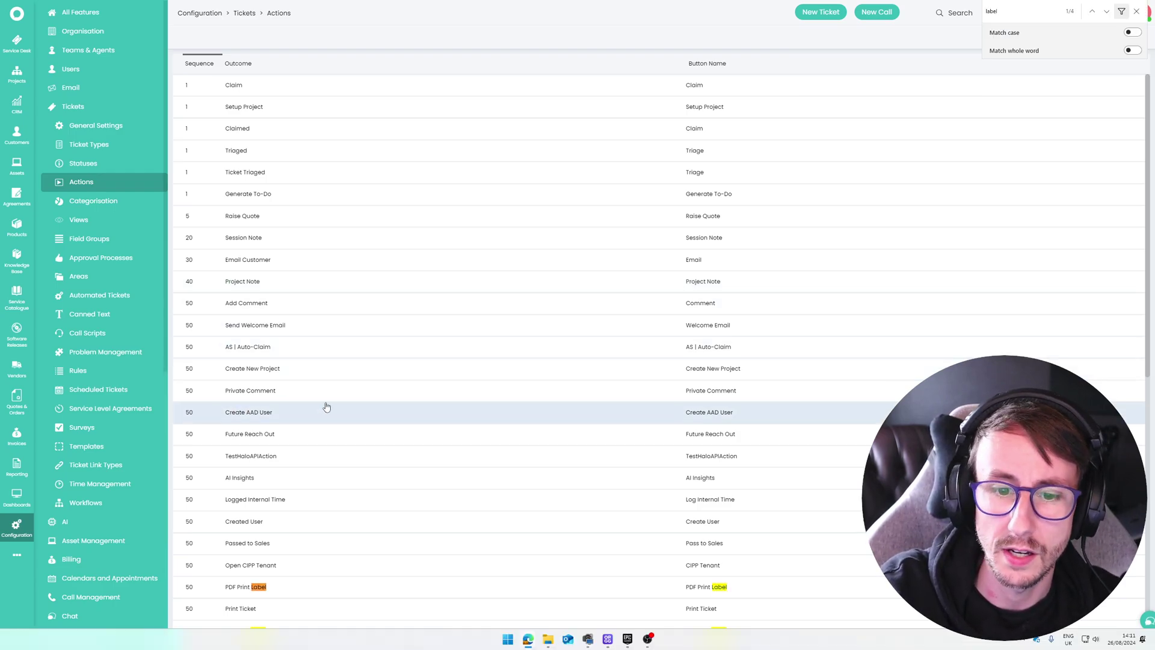
key(Return)
key(Return)
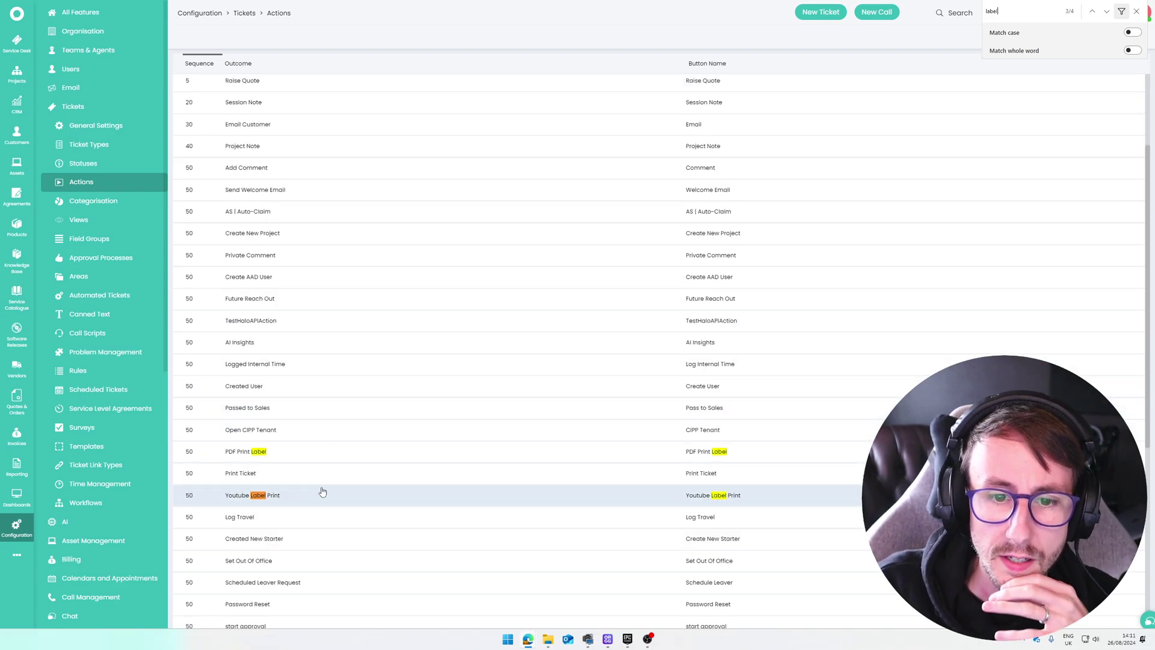
scroll(322, 490, down, 6)
scroll(321, 489, up, 6)
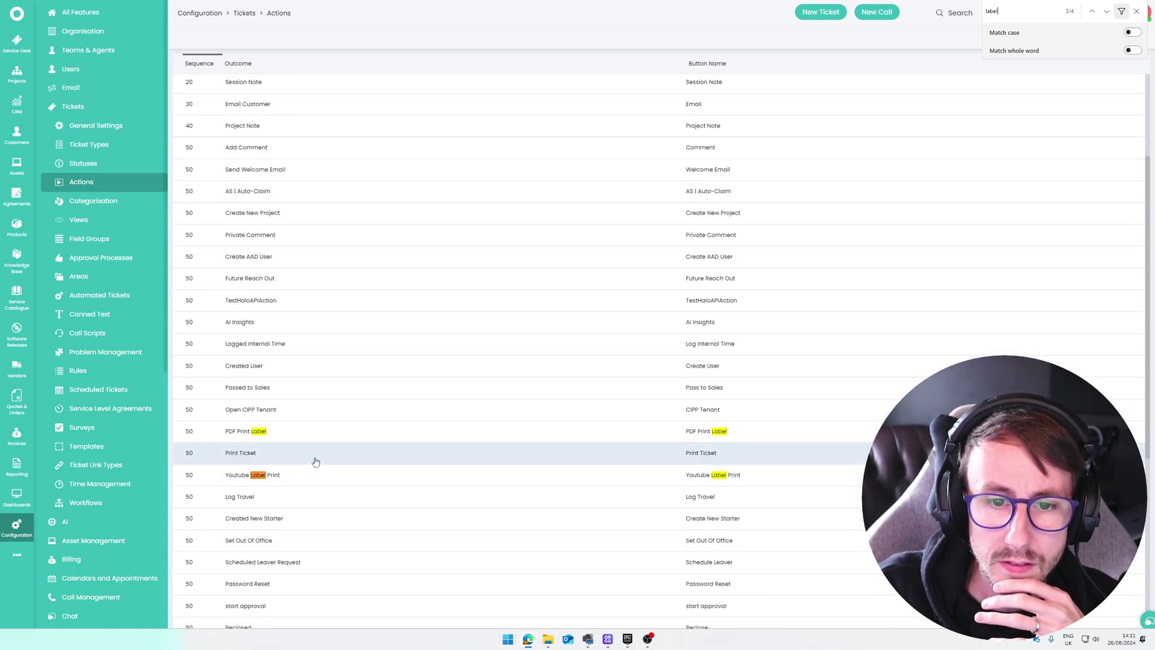
click(312, 475)
Set its Attach Ticket PDF Report to the Fabulous Youtube Test Label template and save
click(1136, 11)
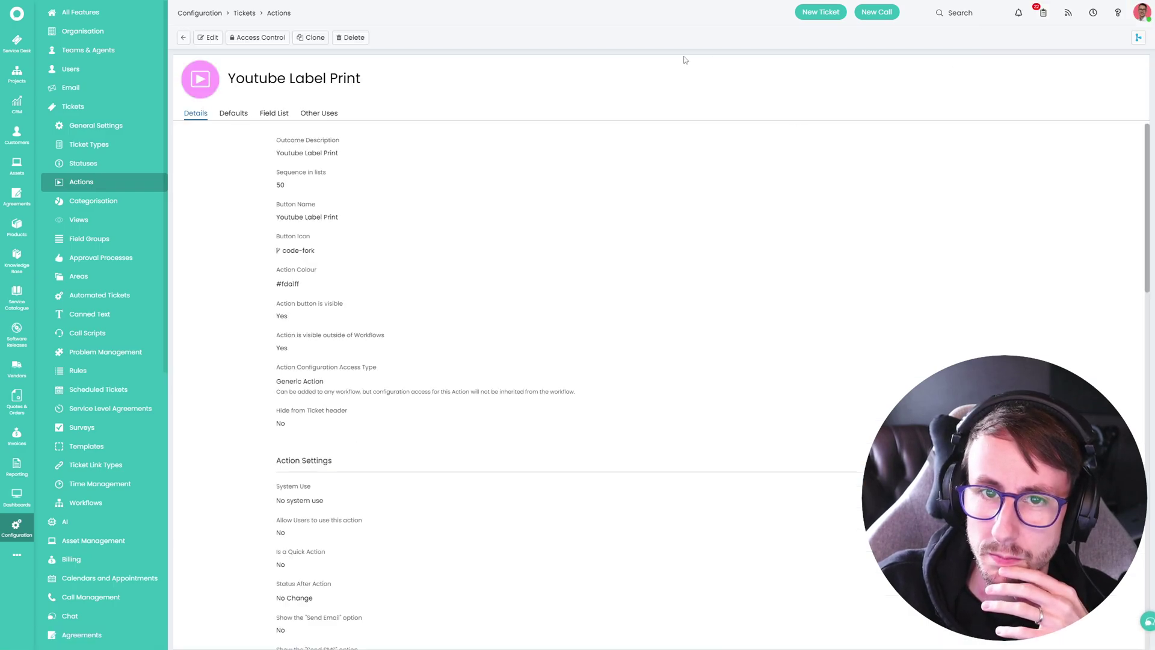
double_click(217, 83)
scroll(232, 280, down, 15)
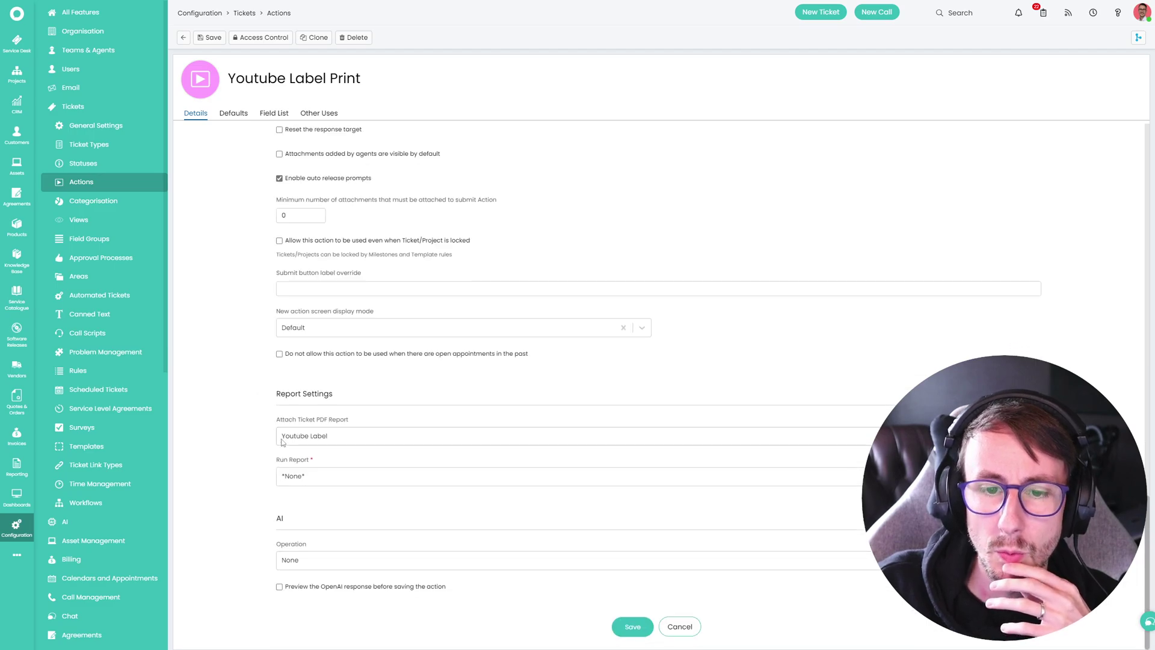
click(360, 434)
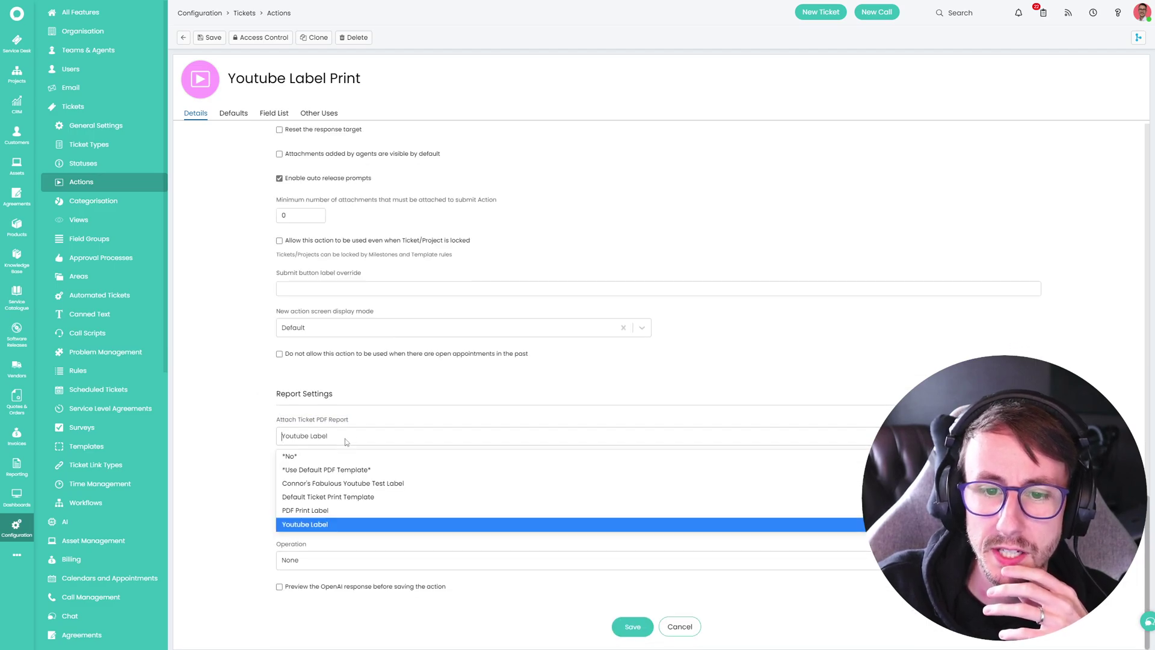
click(359, 486)
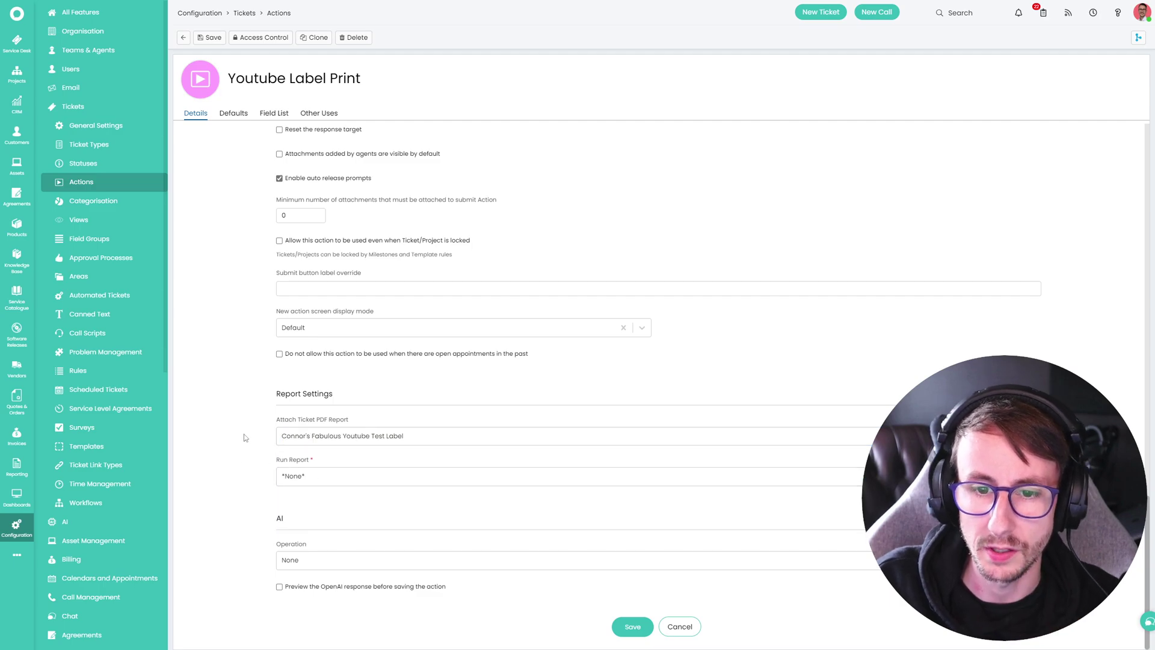
click(634, 628)
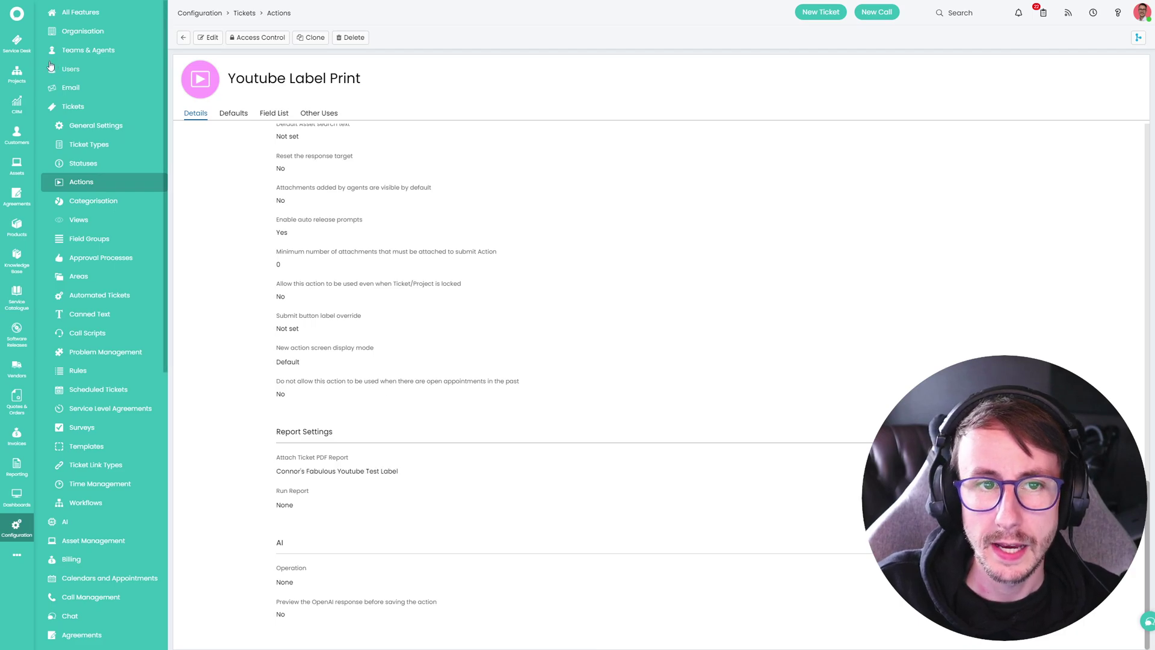
Open ticket 1510's workflow configuration in edit mode, dismissing the editing warning
click(17, 42)
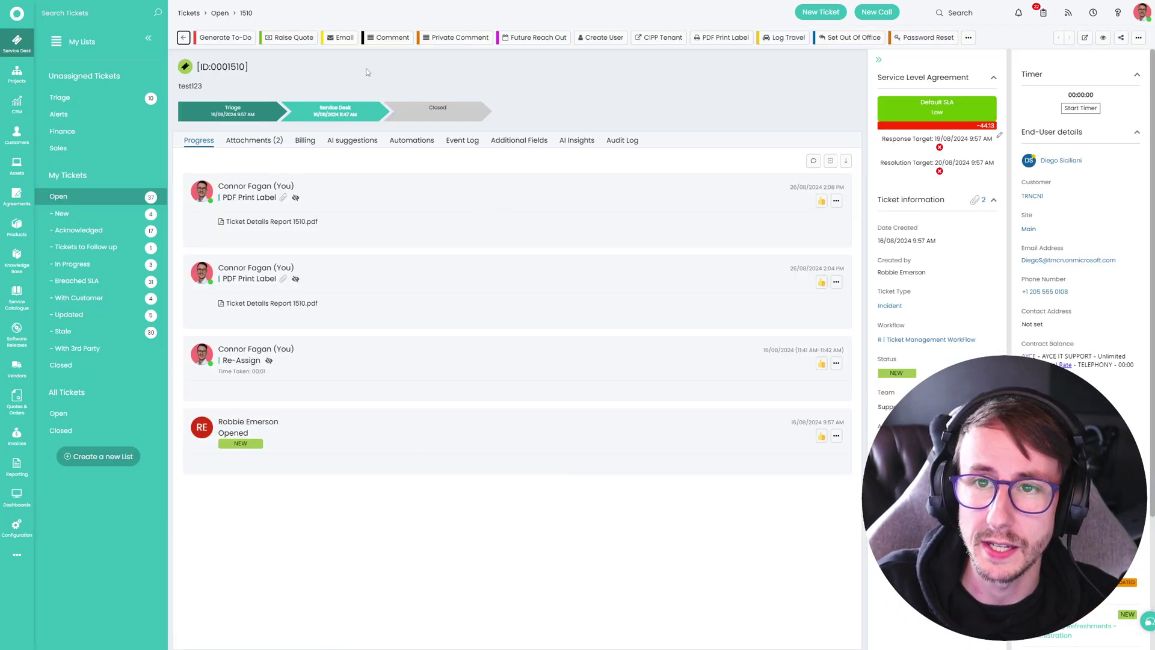
click(968, 37)
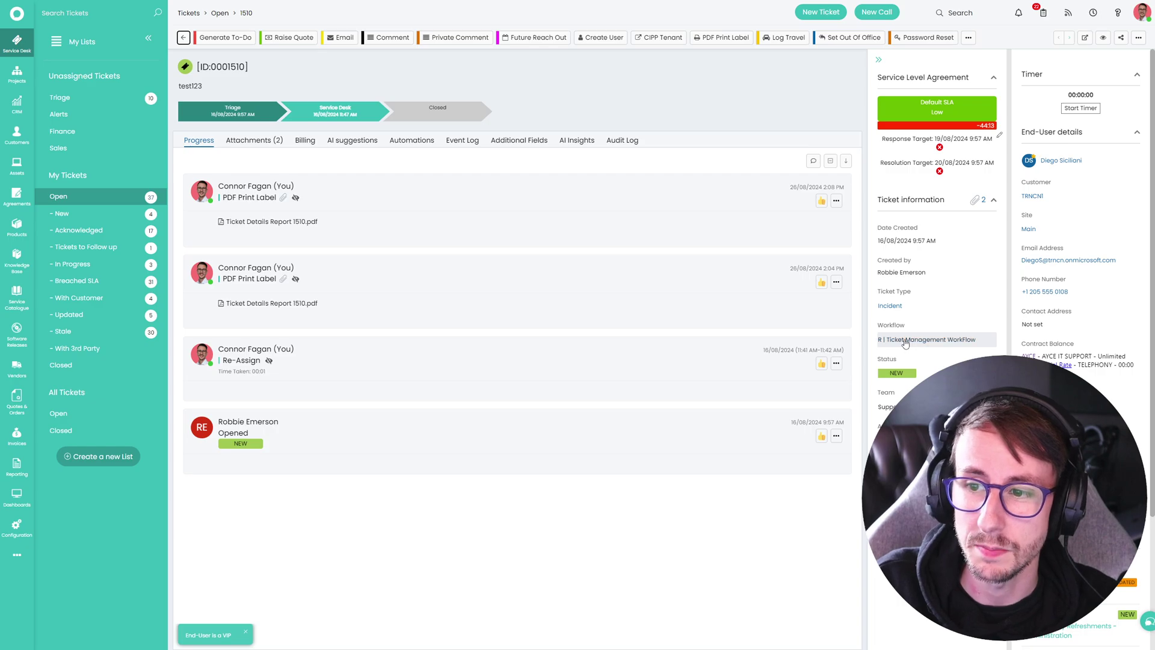
click(905, 342)
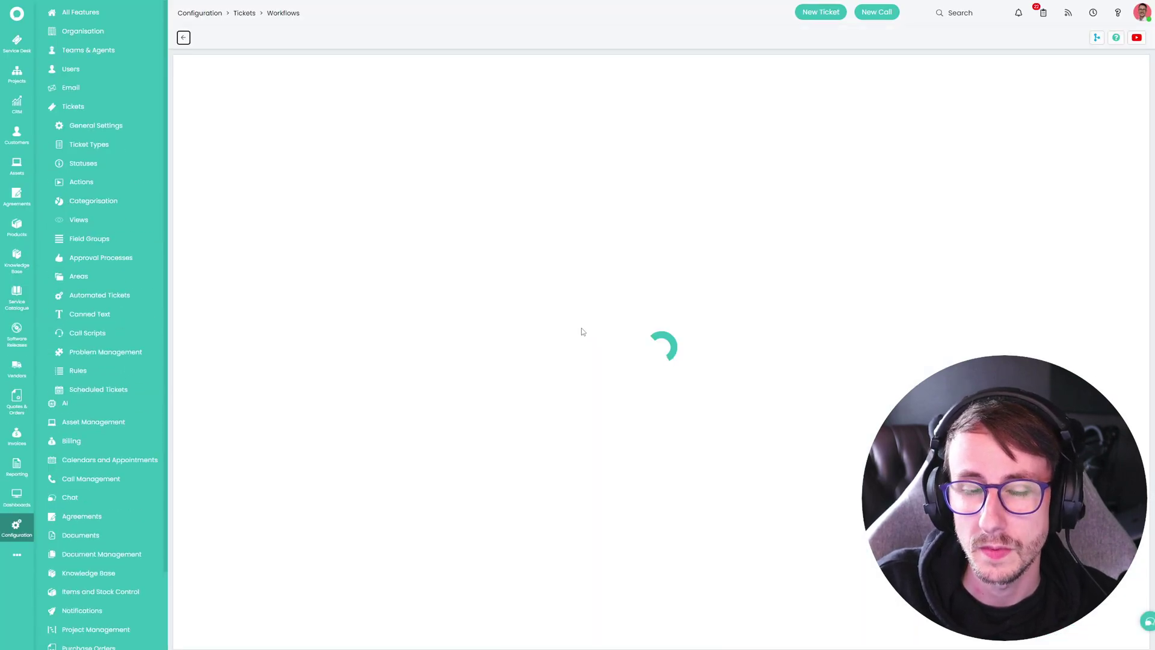
click(208, 37)
click(578, 274)
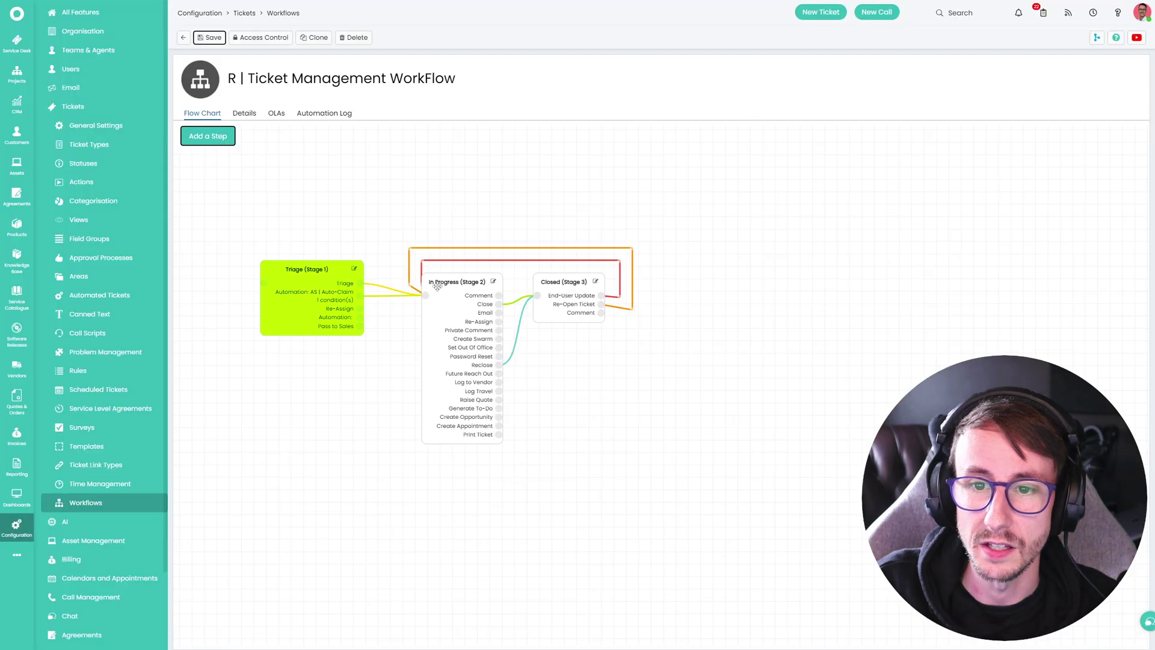
Add an Allow Actions rule for Youtube Label Print at In Progress, saving step and workflow
mouse_move(436, 282)
mouse_down()
mouse_move(449, 294)
mouse_move(436, 283)
mouse_up()
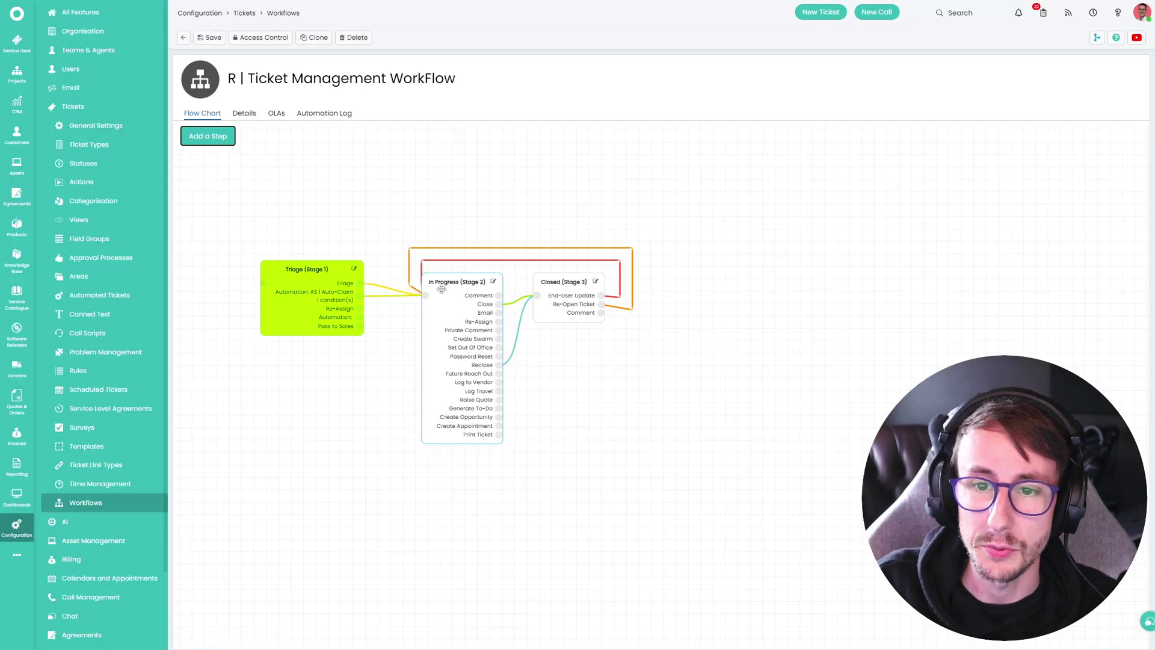
click(493, 282)
click(1013, 290)
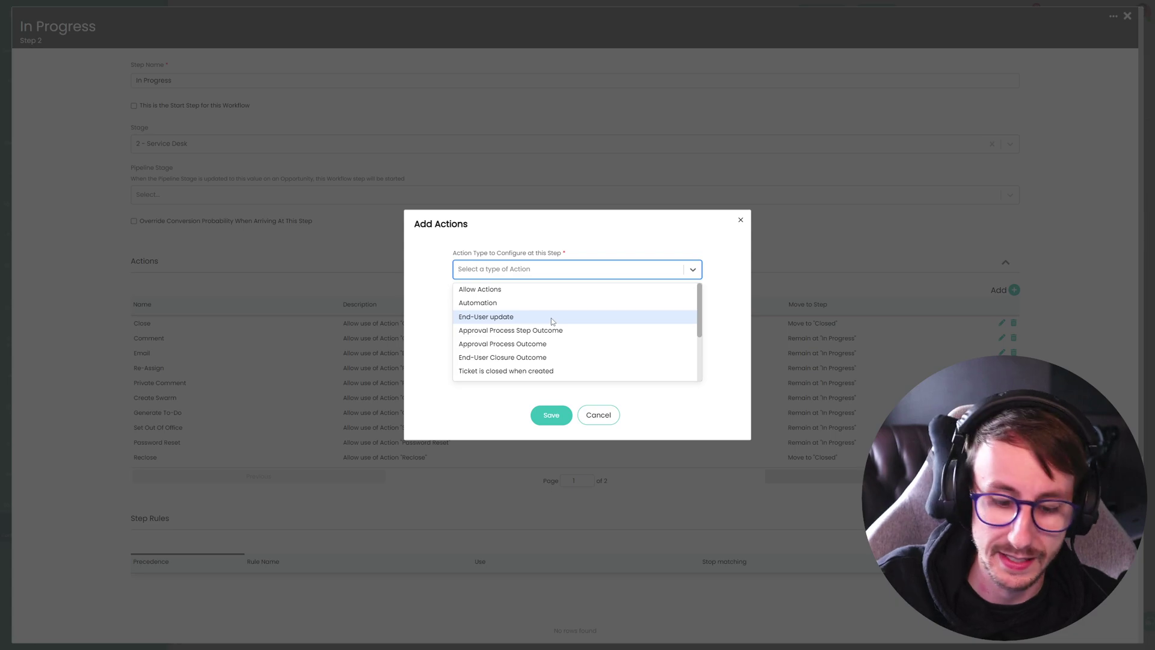
click(490, 289)
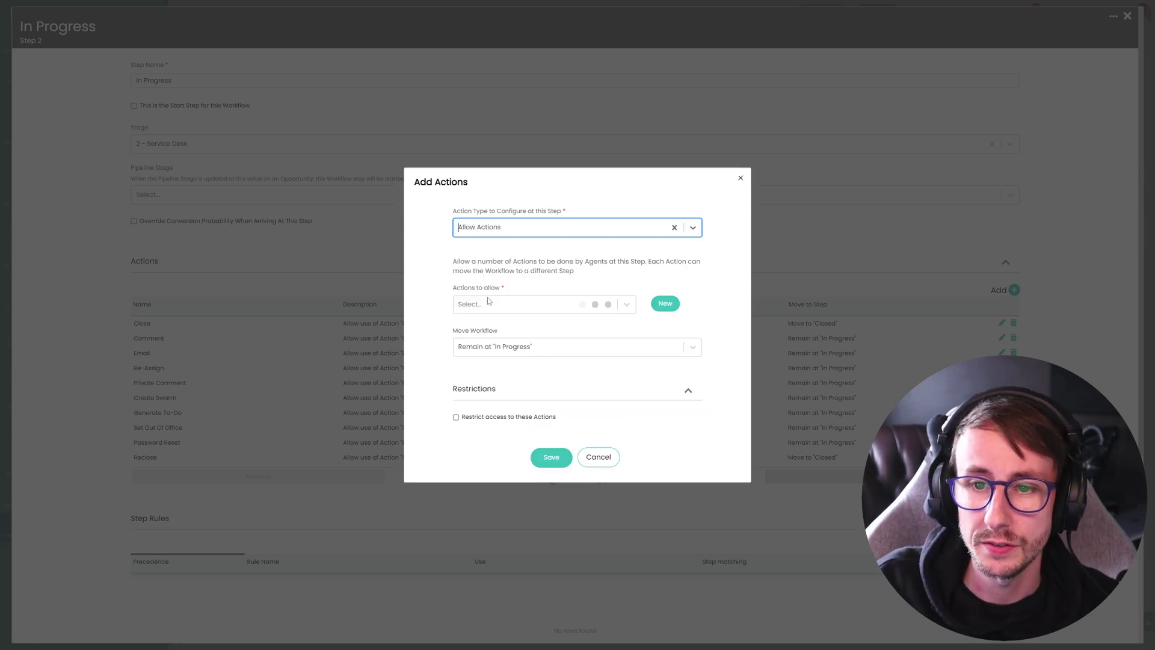
click(490, 302)
text(label)
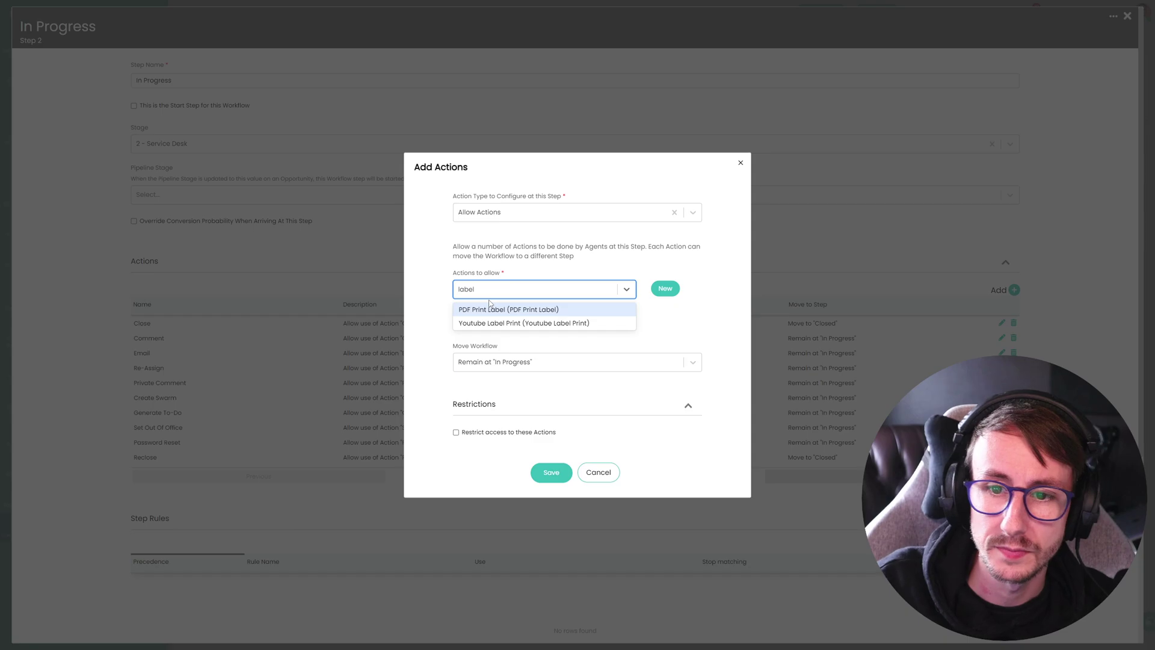
click(490, 309)
click(426, 309)
click(550, 459)
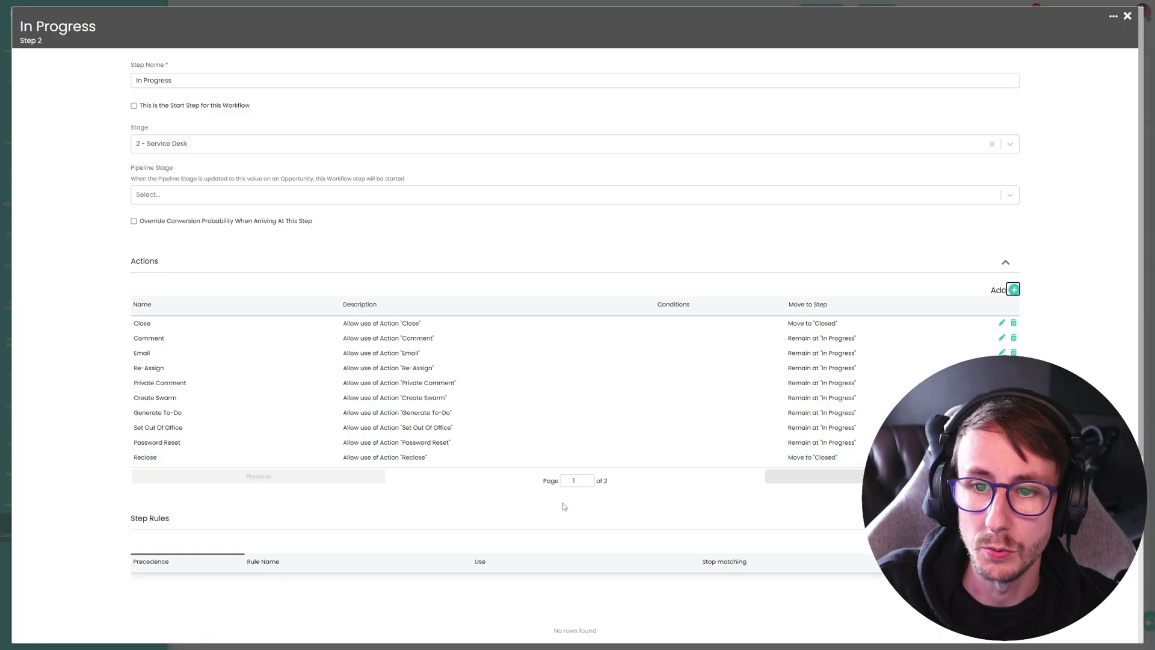
scroll(564, 506, down, 5)
click(548, 620)
click(216, 39)
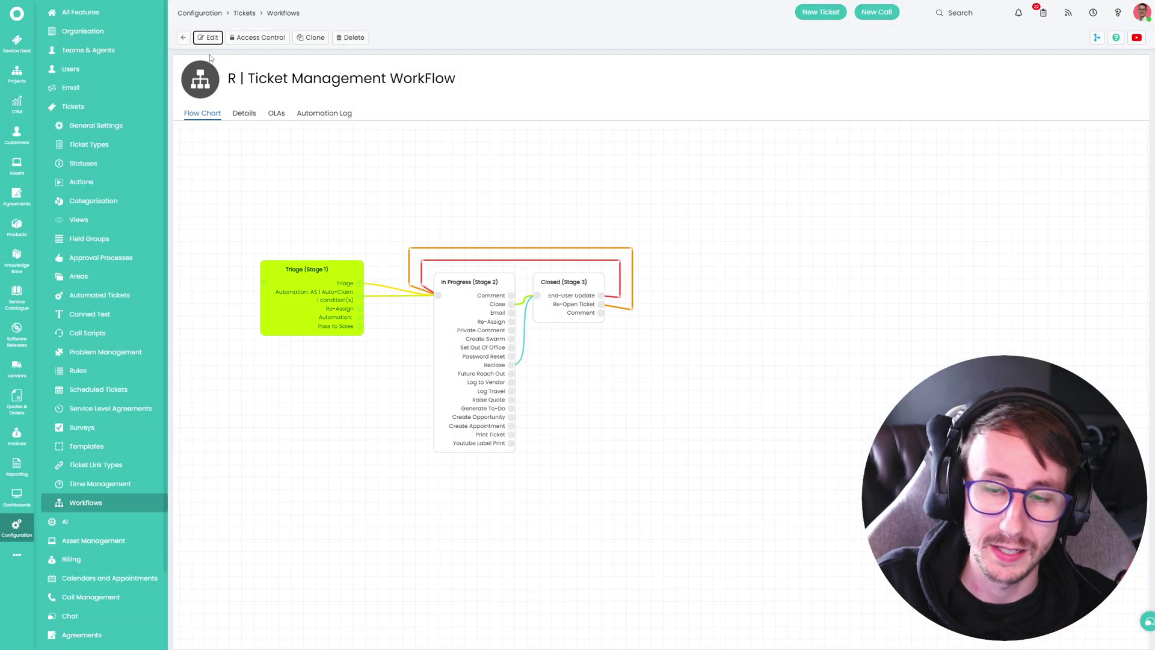
Open ticket 0001510 from the tickets list and submit the Youtube Label Print action
click(17, 43)
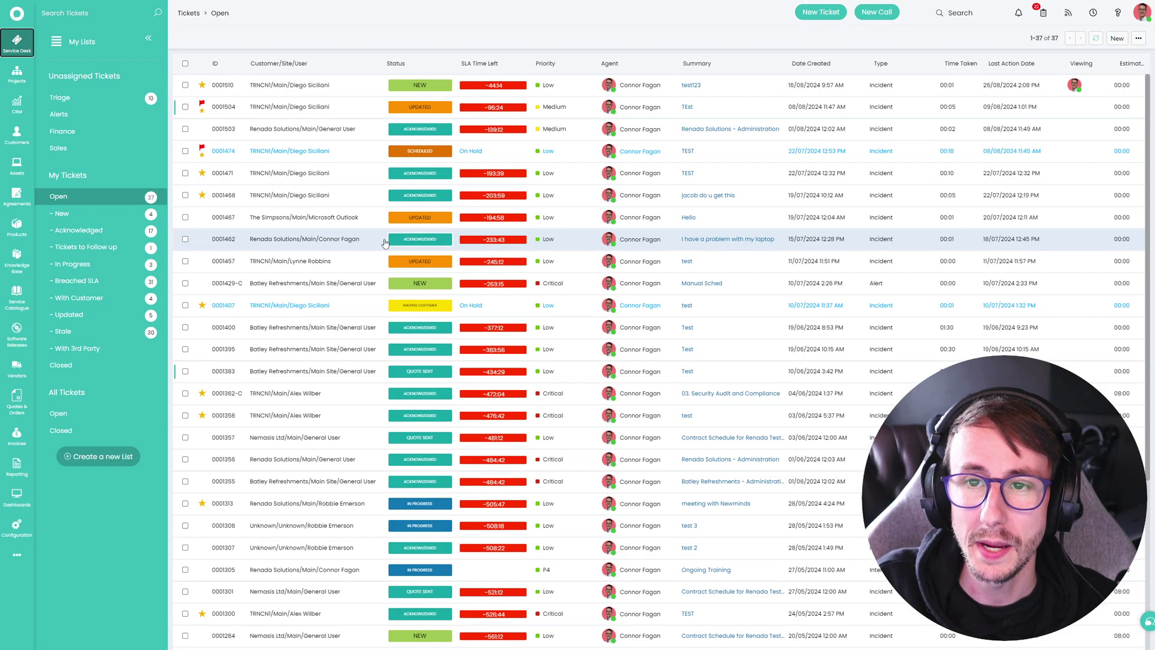
click(322, 84)
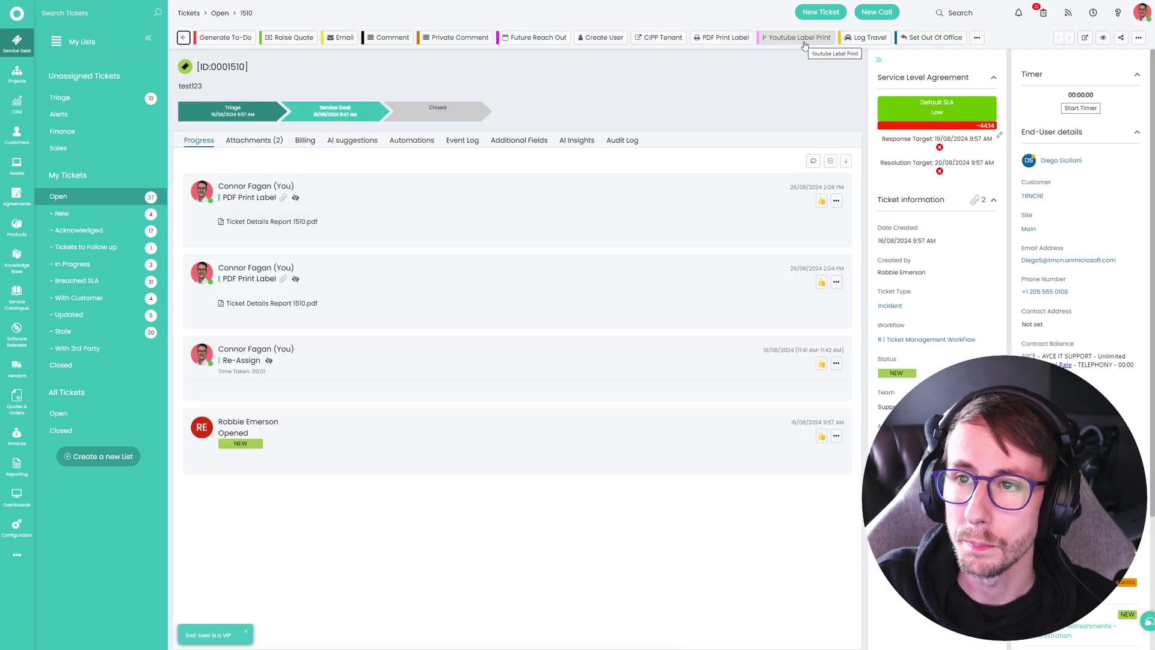
click(766, 42)
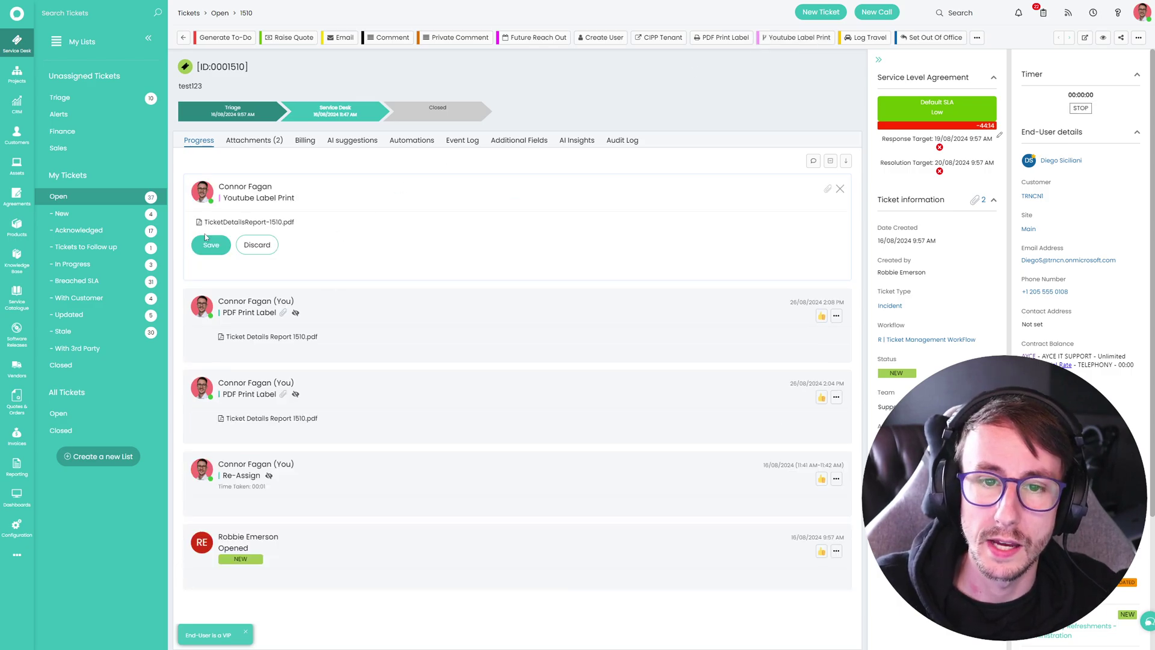
click(194, 244)
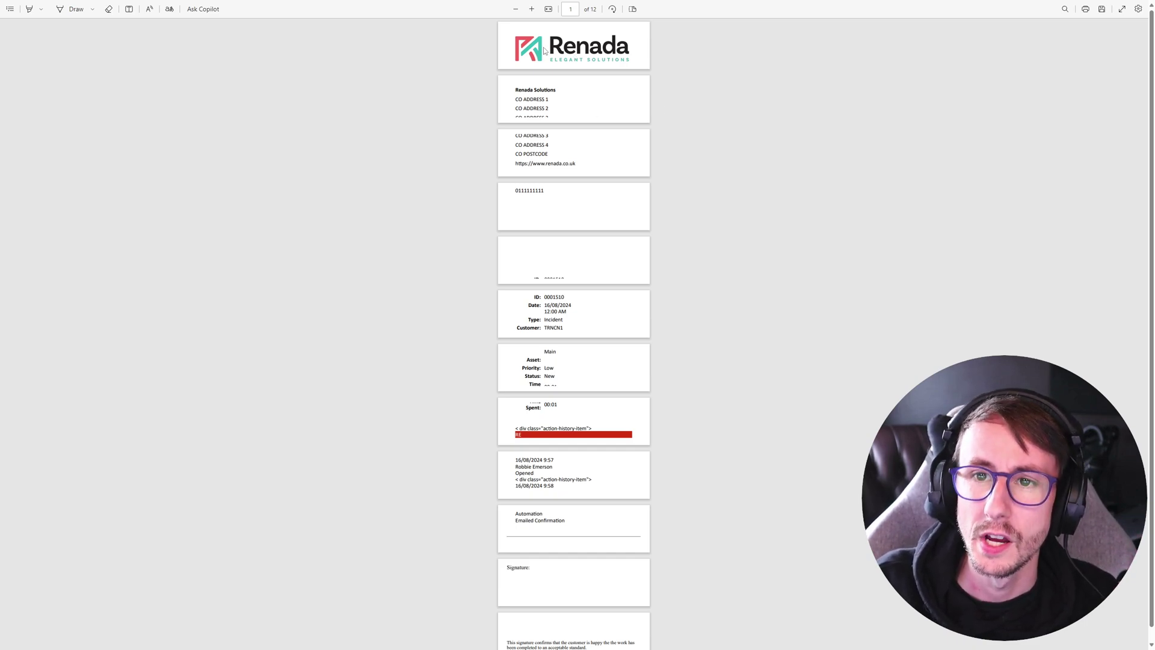
Scroll through the PDF's 12 small label pages, then briefly view it full screen
scroll(556, 356, down, 1)
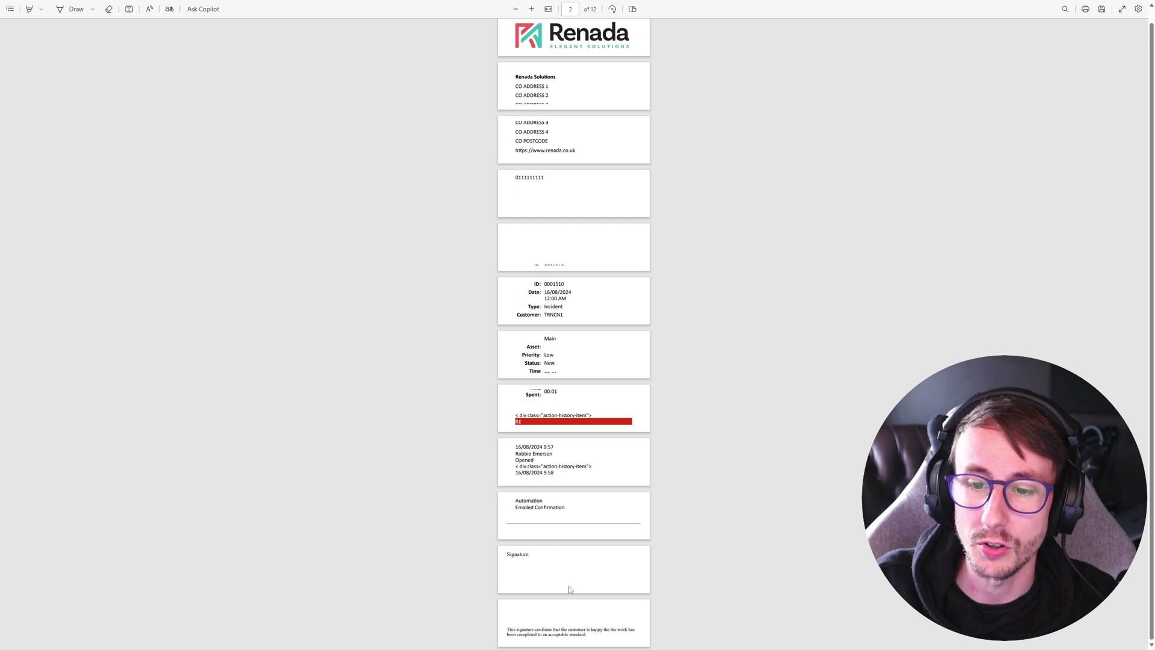
mouse_move(588, 628)
mouse_down()
mouse_move(529, 448)
mouse_move(506, 96)
mouse_move(492, 164)
mouse_up()
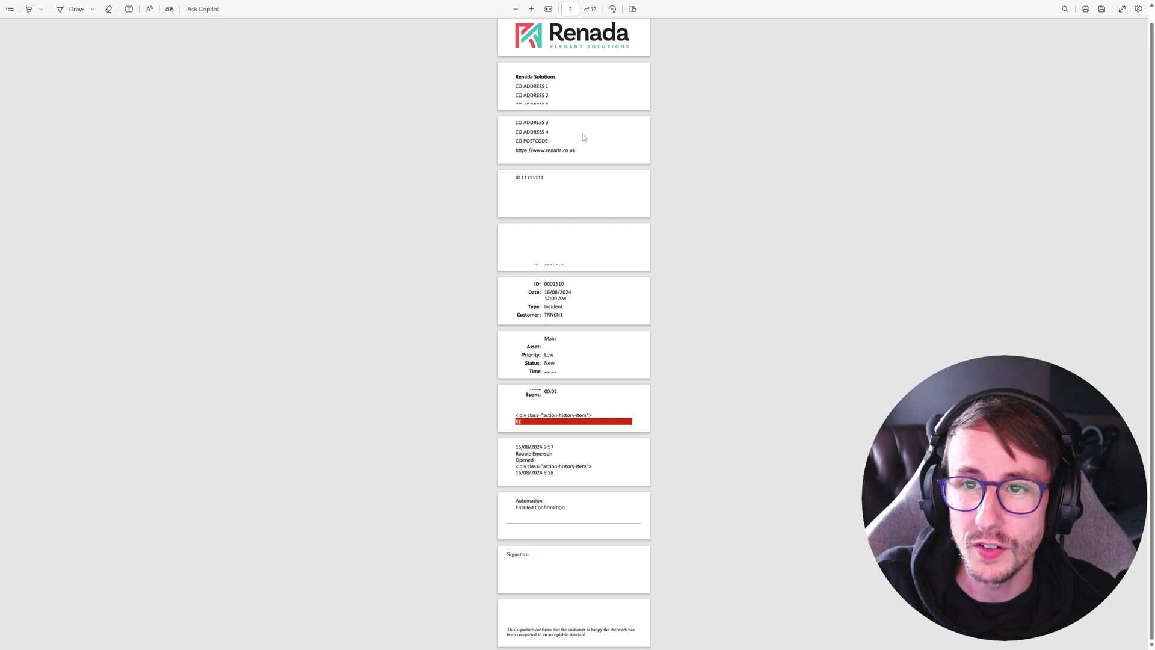
scroll(610, 191, up, 1)
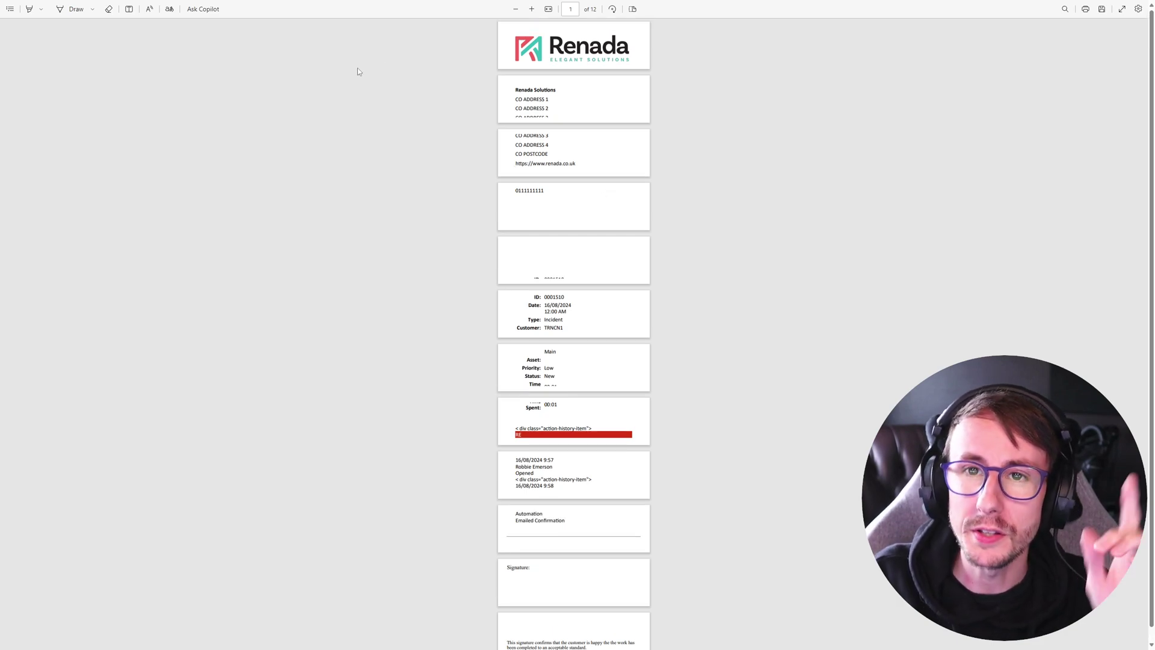
click(1123, 10)
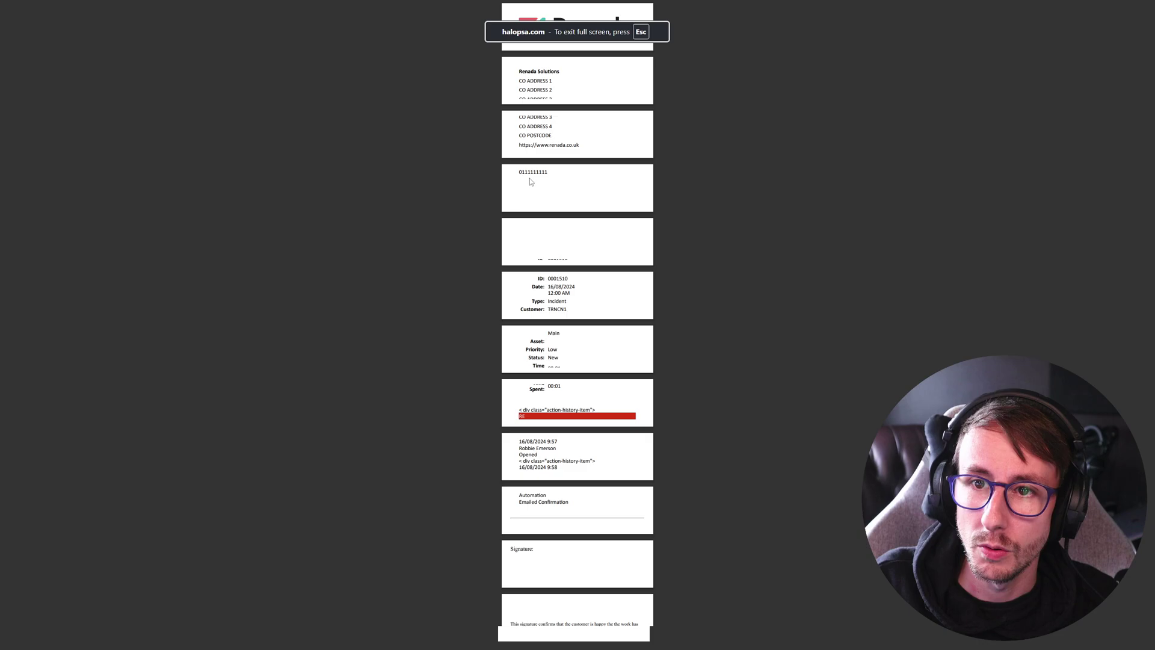
key(Escape)
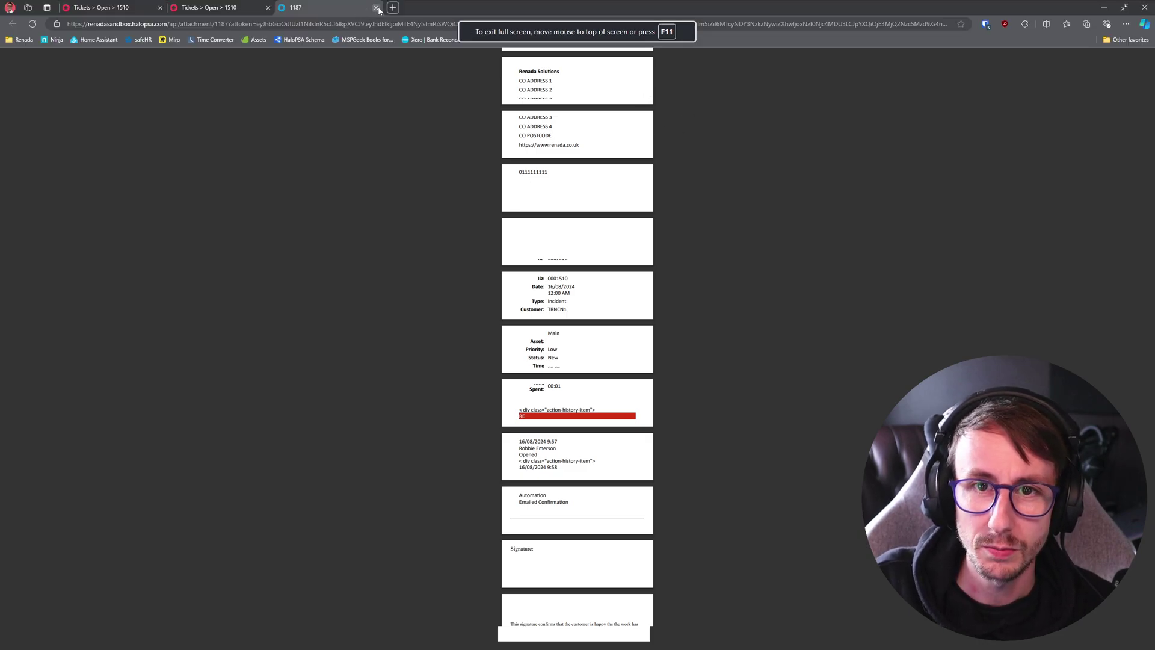
Close the label PDF, exit full screen and open Claude in a new browser tab
click(377, 8)
click(284, 7)
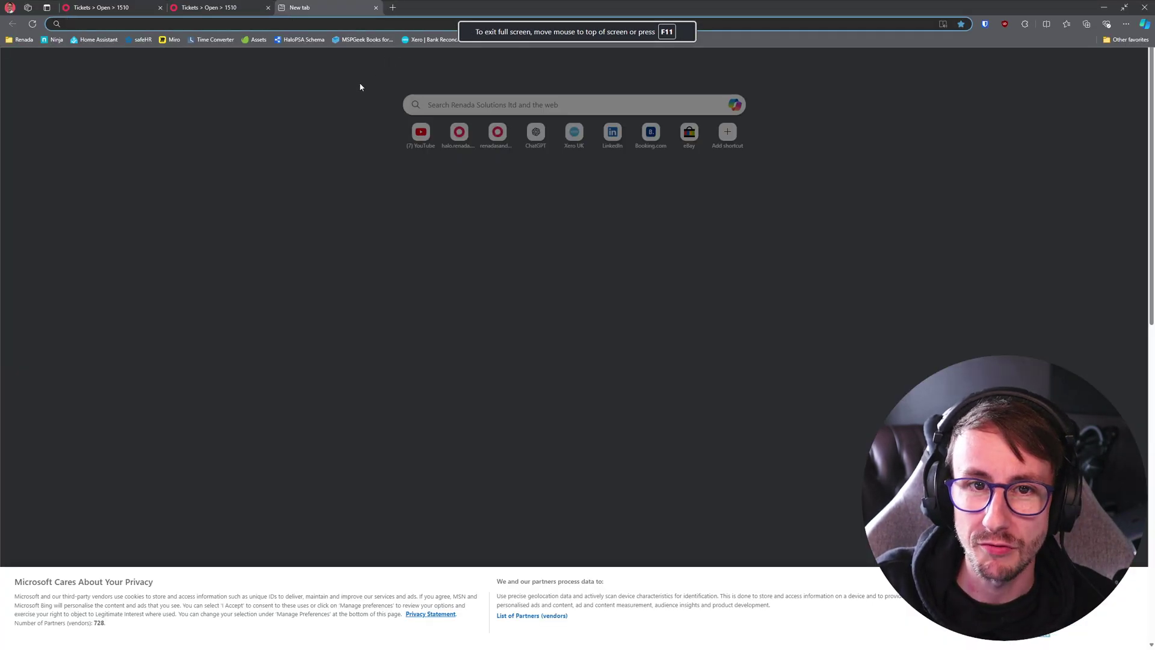
key(F11)
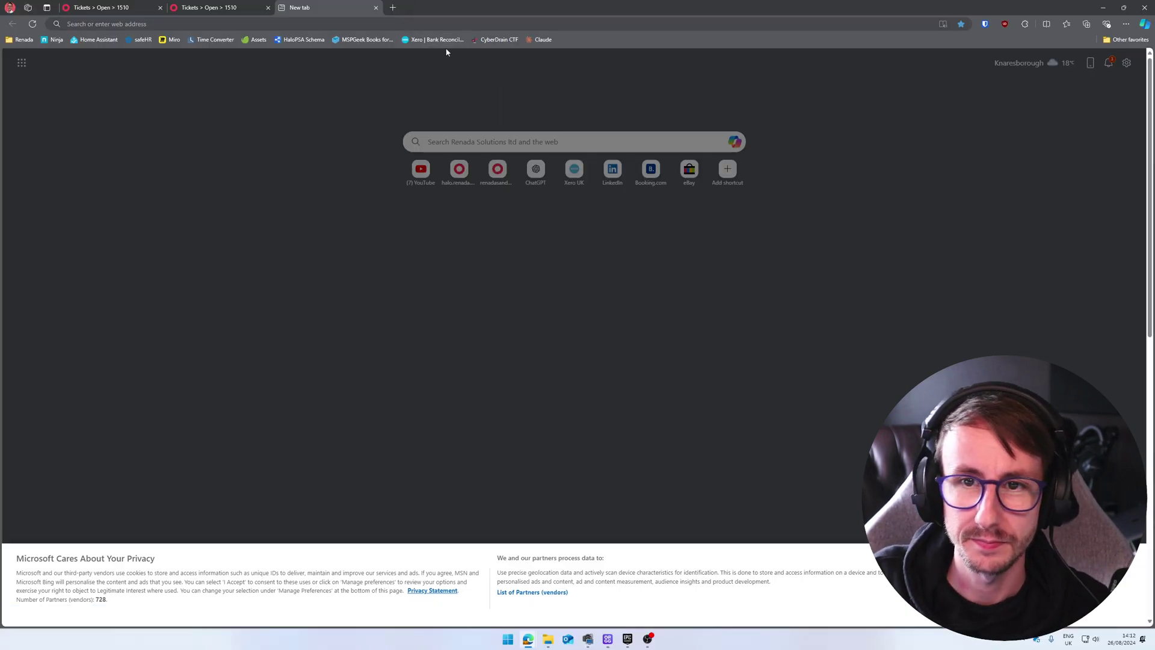
click(543, 39)
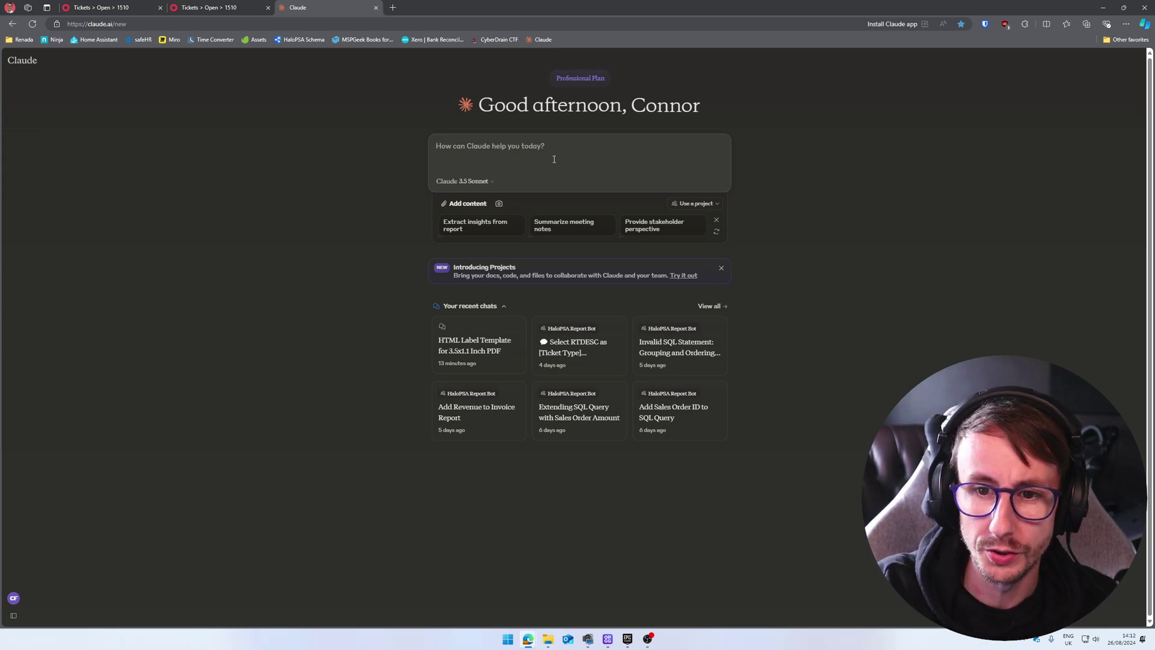
Ask Claude for 3.5 × 1.1 inch label HTML with a Ticket ID title and a larger centred area, then view its code
text(Can y)
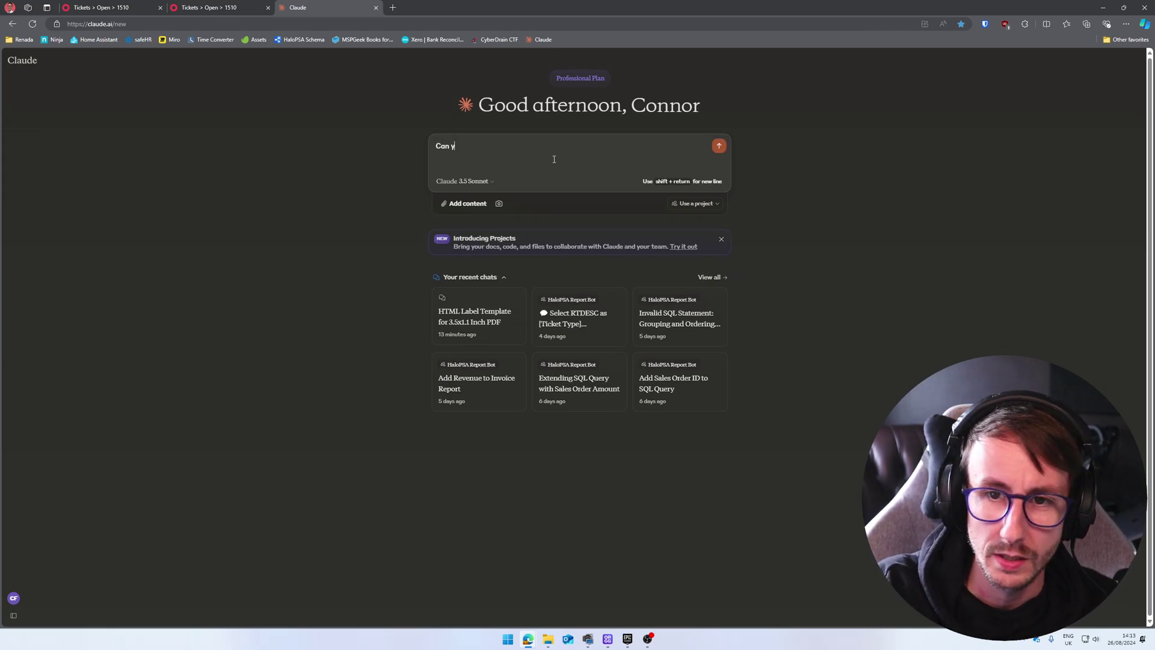
text(ou write me some HTML )
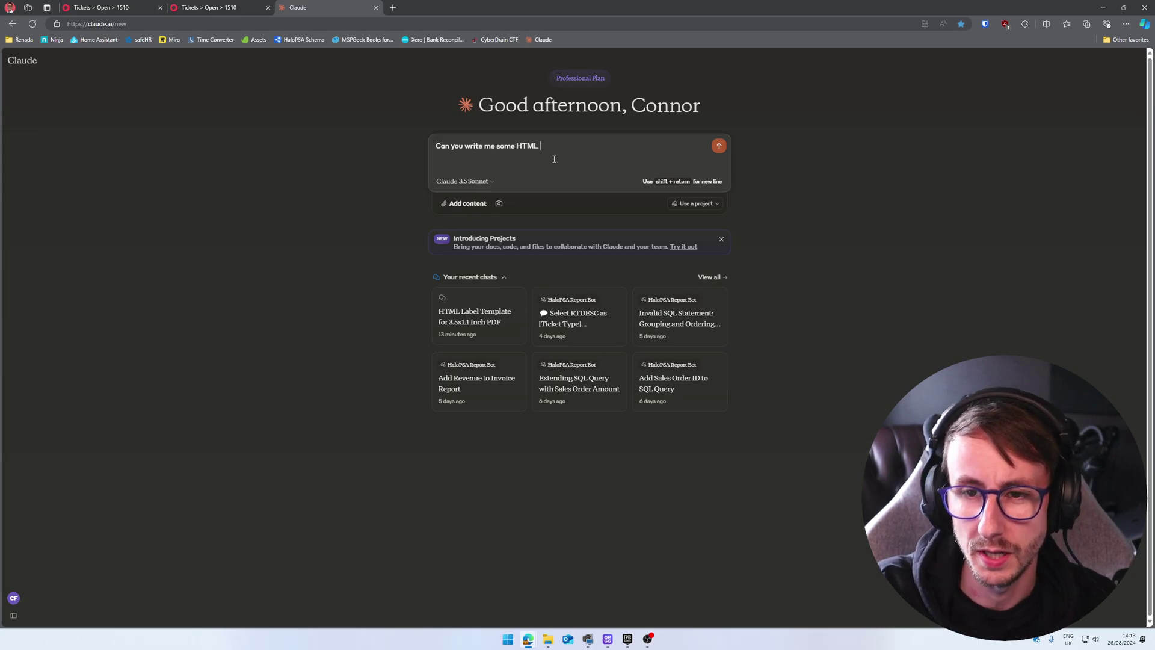
text(for a PDF Size)
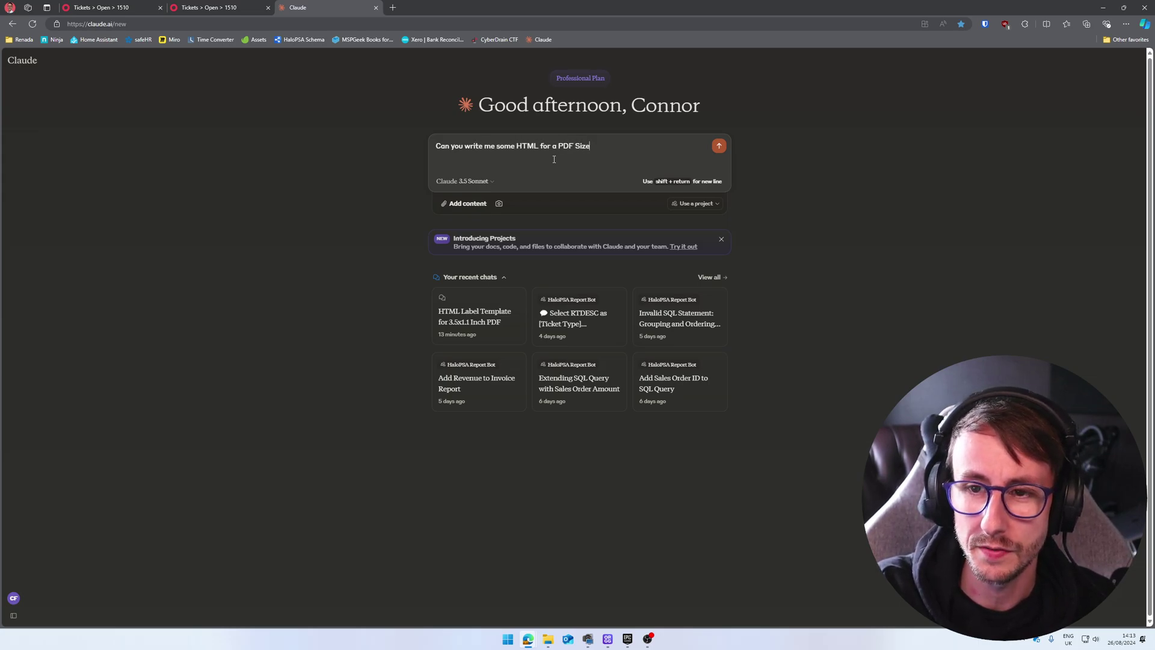
text( of 3.5 inches by )
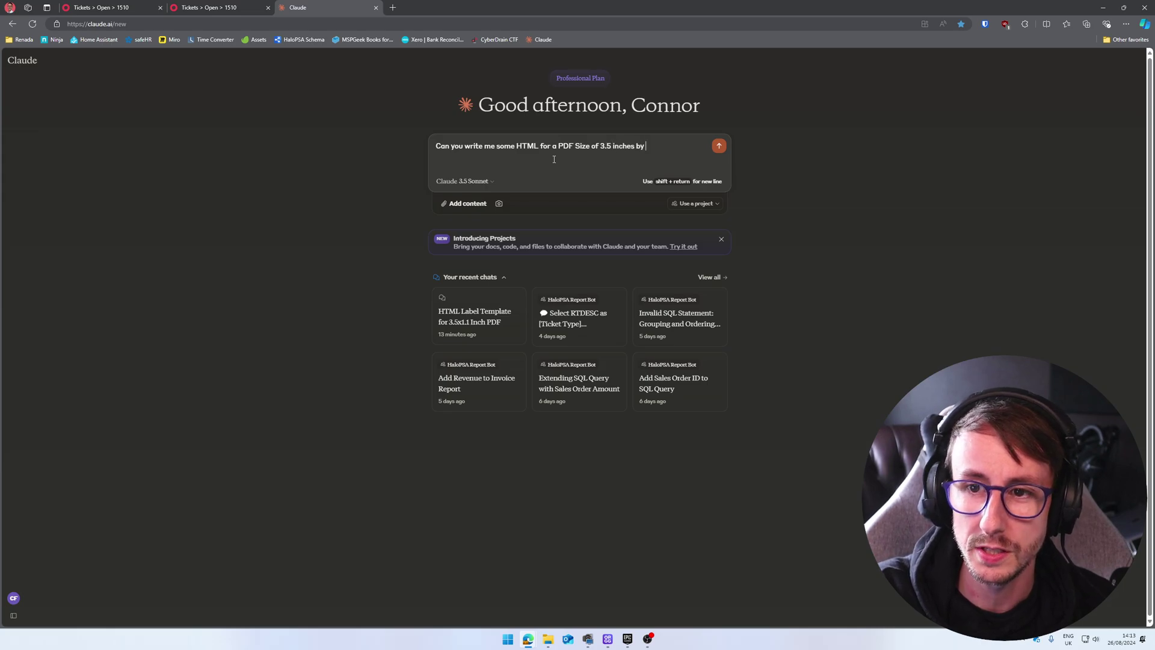
text(1.1 inches.)
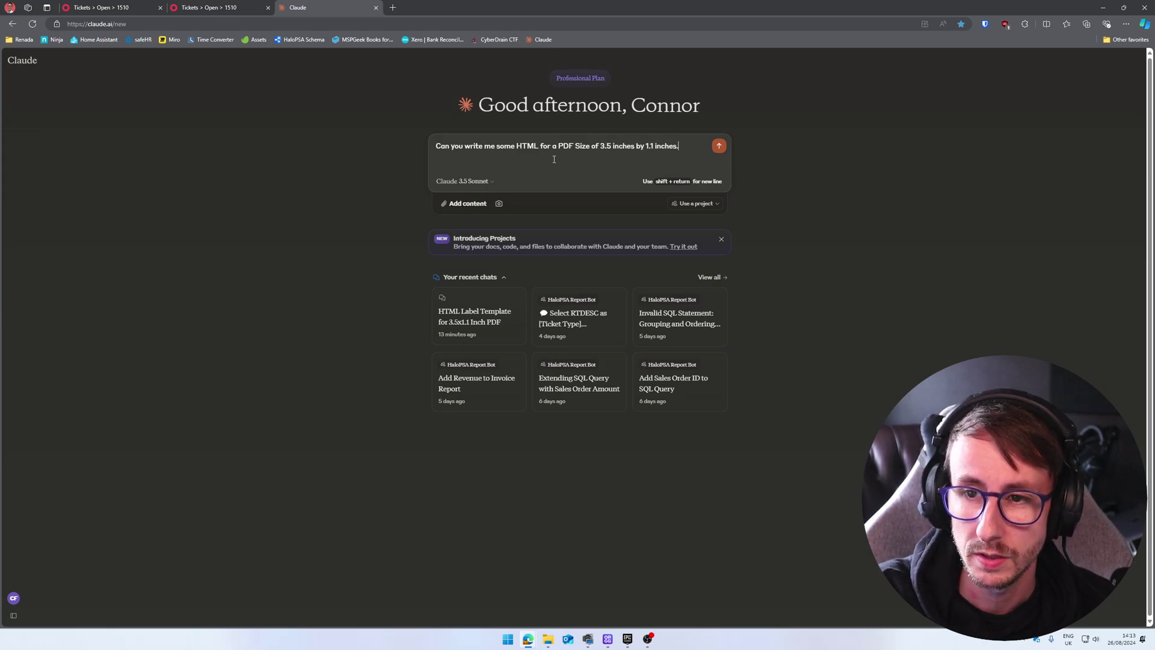
text(I don 't wa)
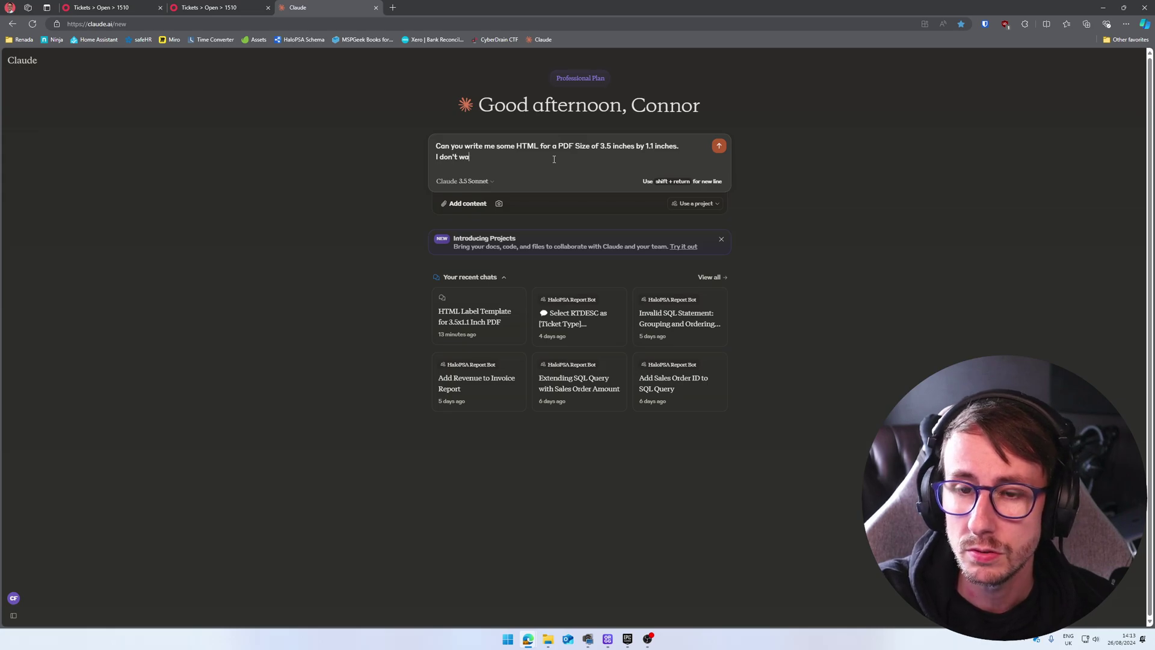
text(nt the page to break.)
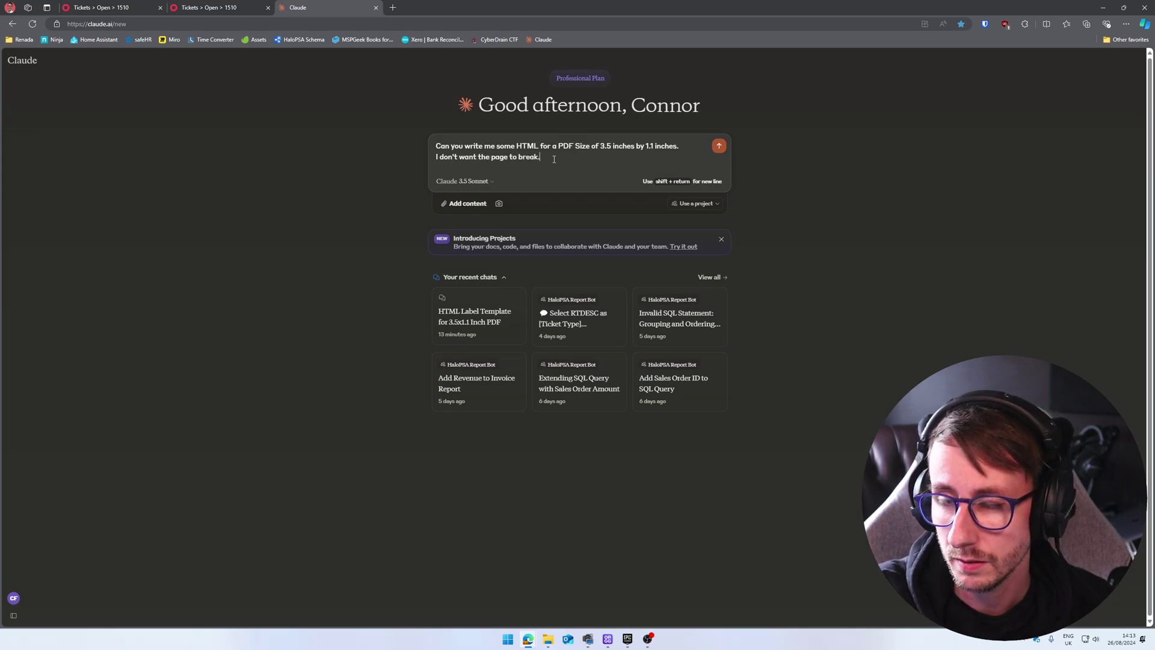
text(I want a)
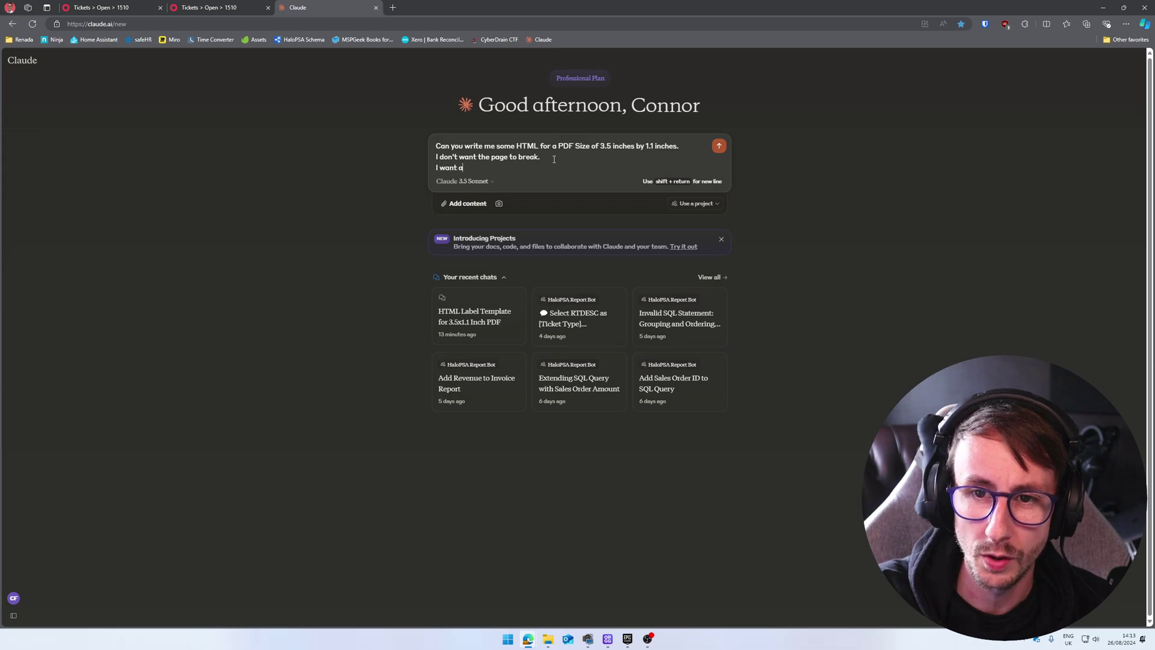
text( title at )
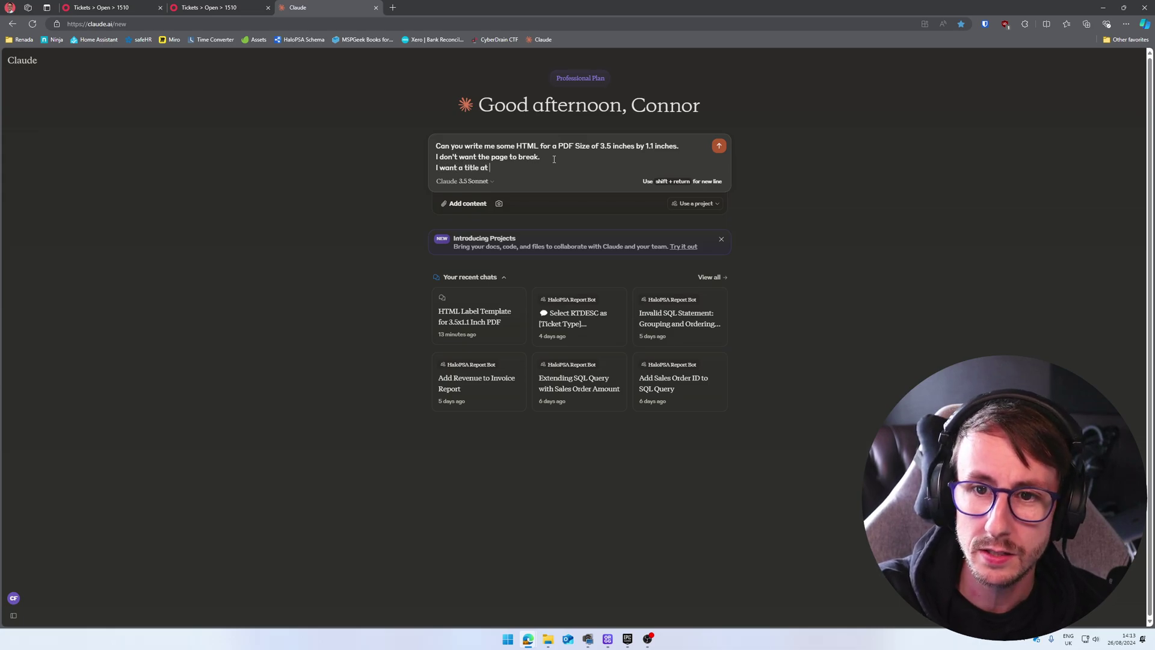
text(the top called)
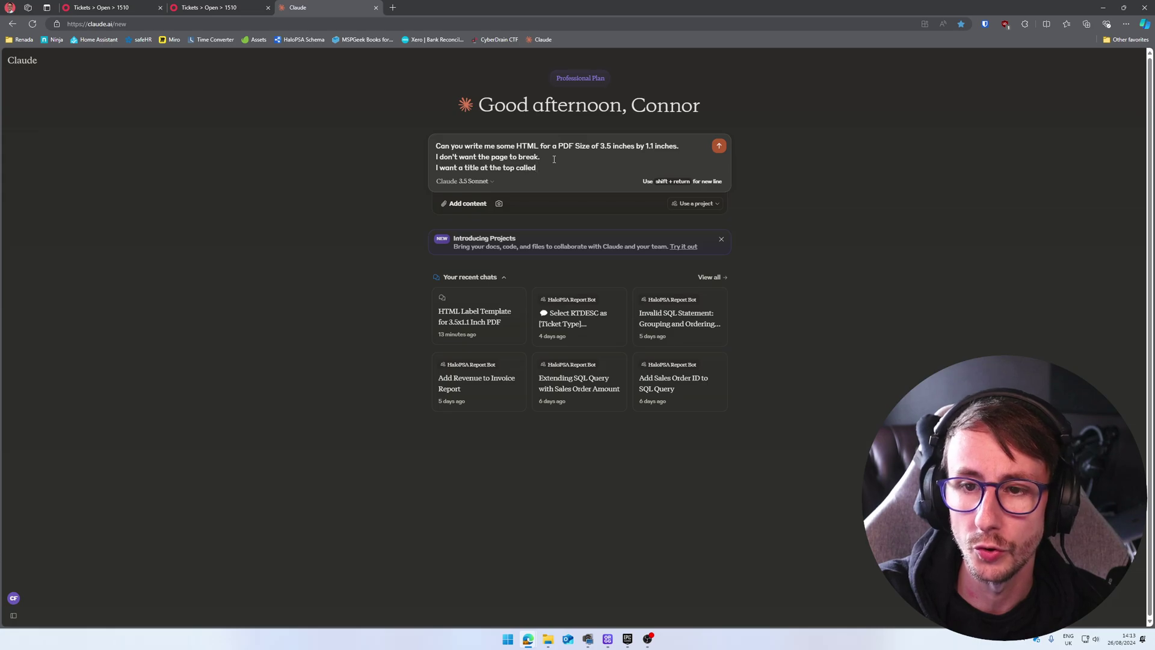
text( Ticket ID :)
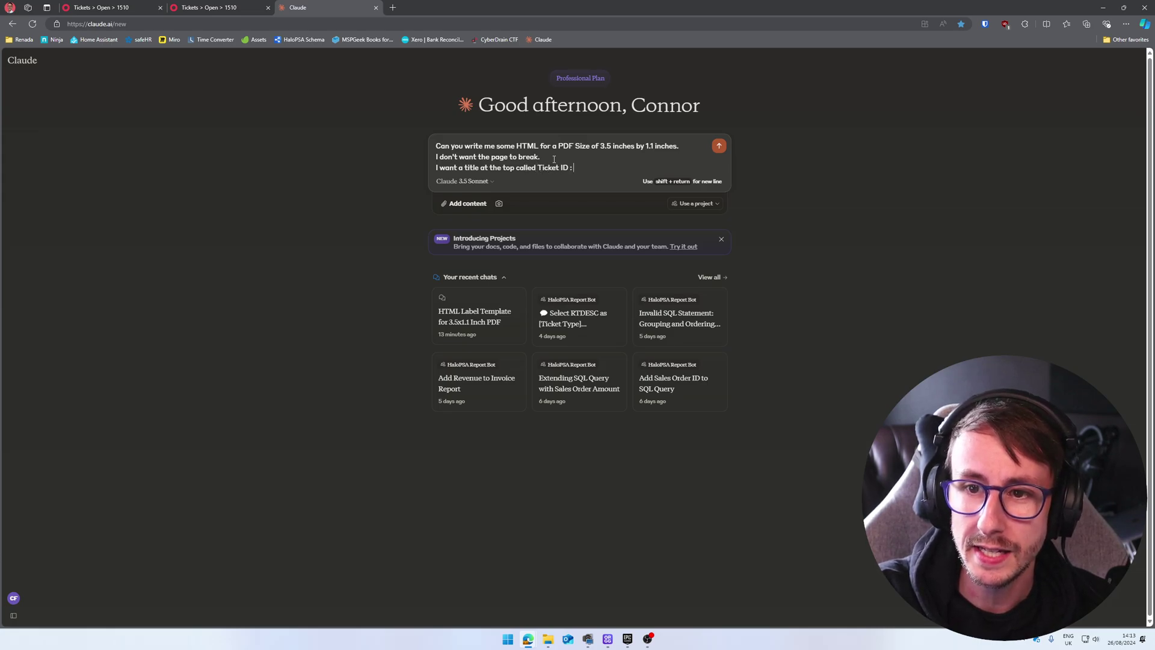
text( $Faul)
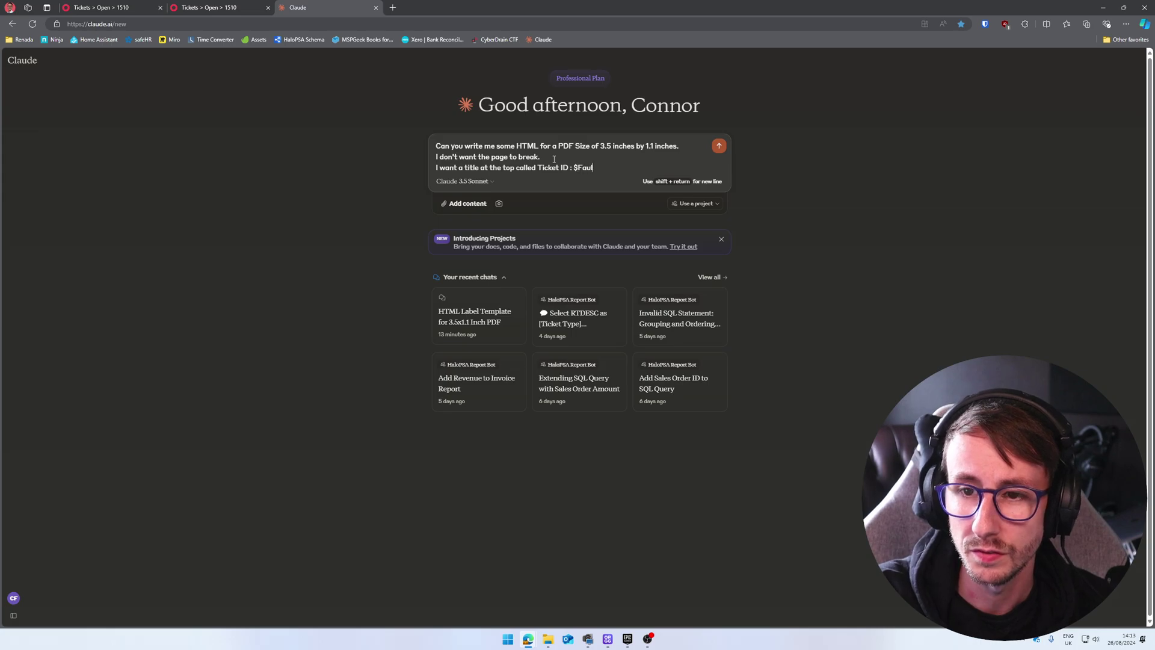
text(tID)
key(shift+Return)
text(Underneath this I want $Area)
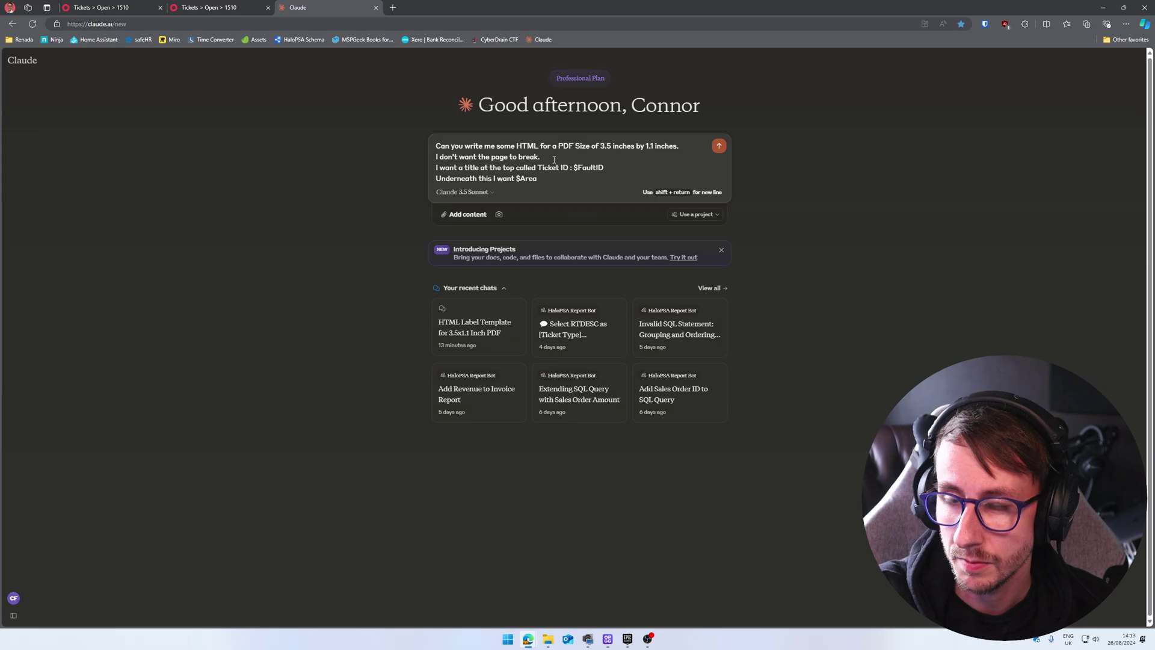
key(shift+Return)
text($£)
text(ARE)
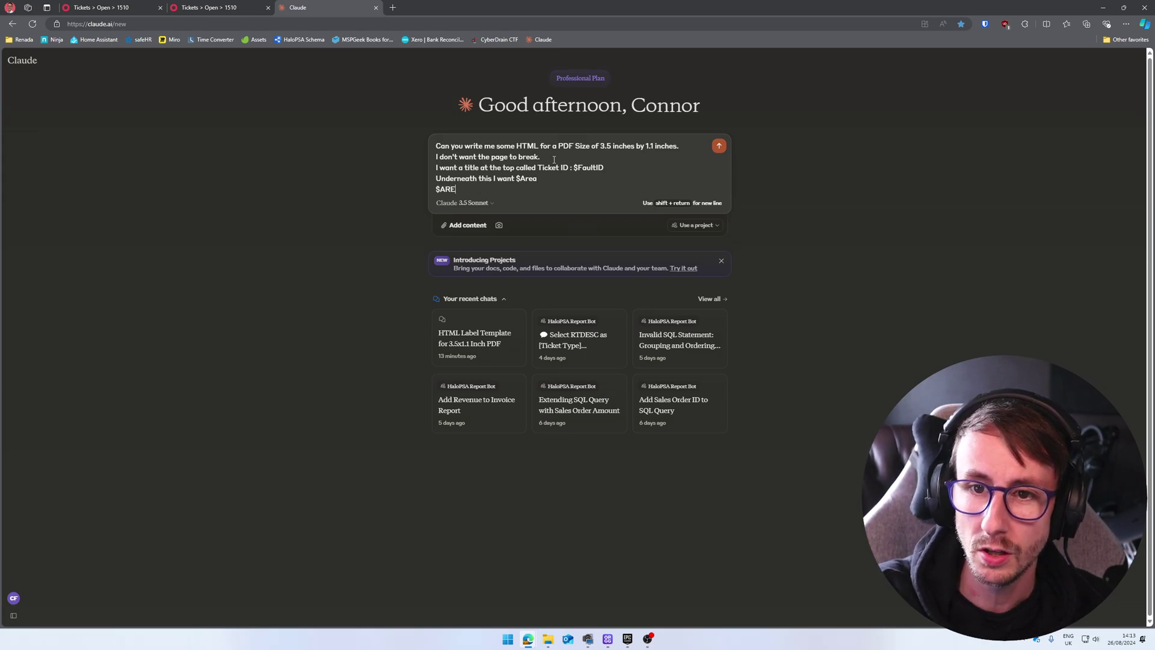
text(A is in the middle and)
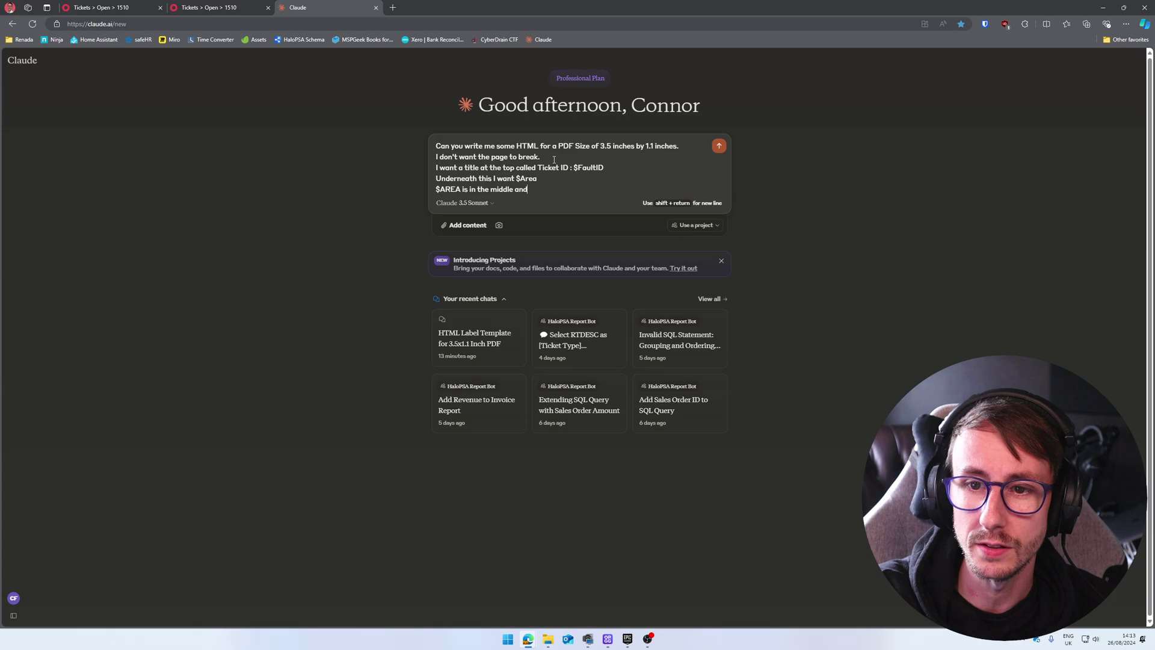
text(centered and is )
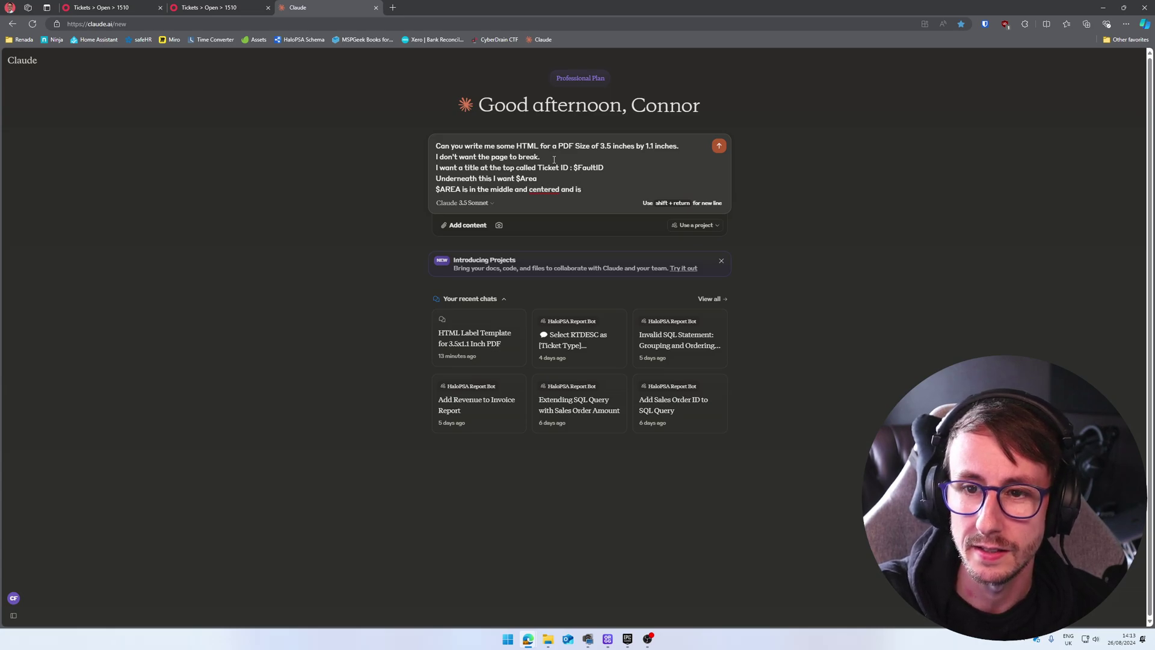
text(slightly larger )
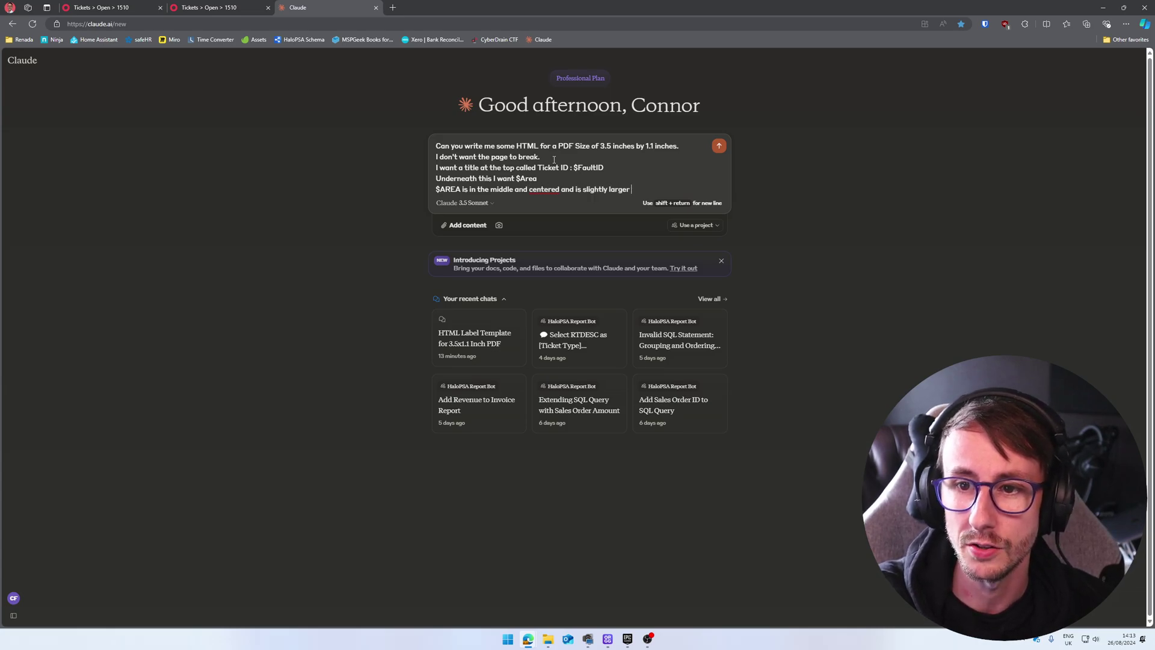
text(than the Ticket ID Section)
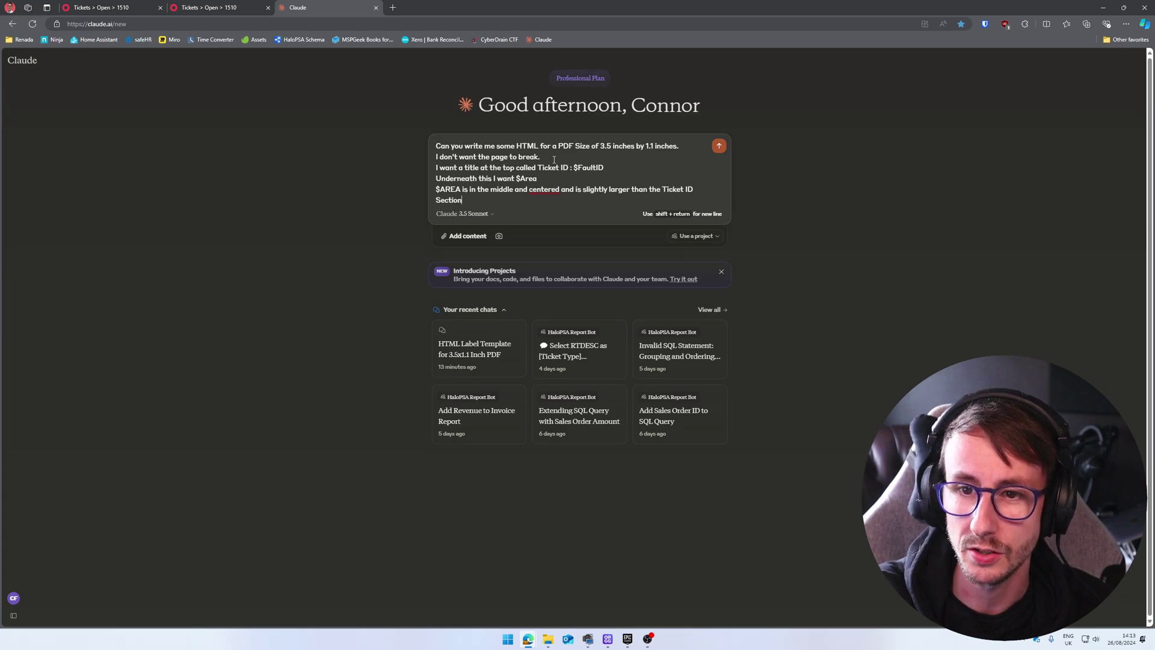
key(Return)
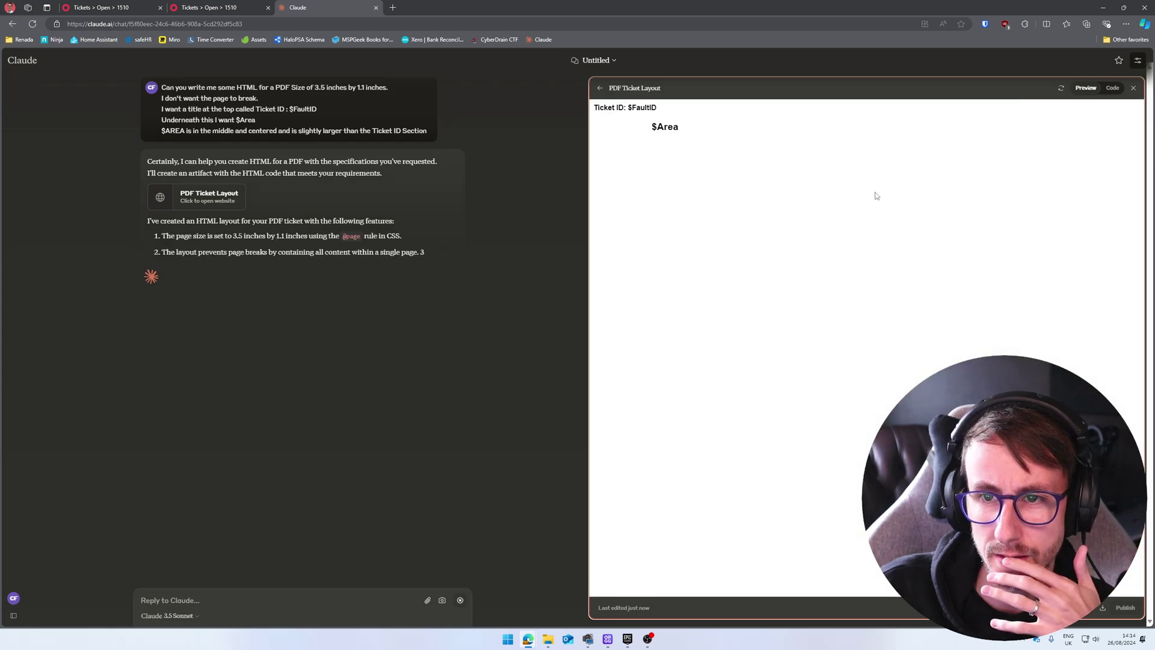
click(1113, 88)
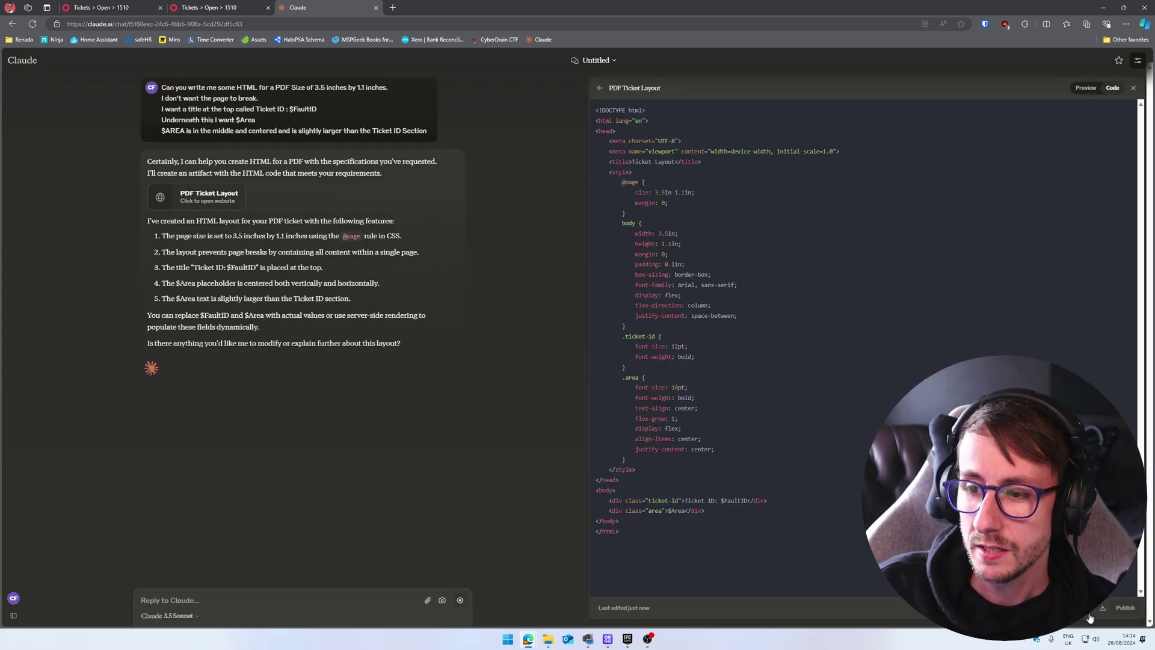
Go from the ticket to the Youtube test label PDF template and show its Pages
click(235, 9)
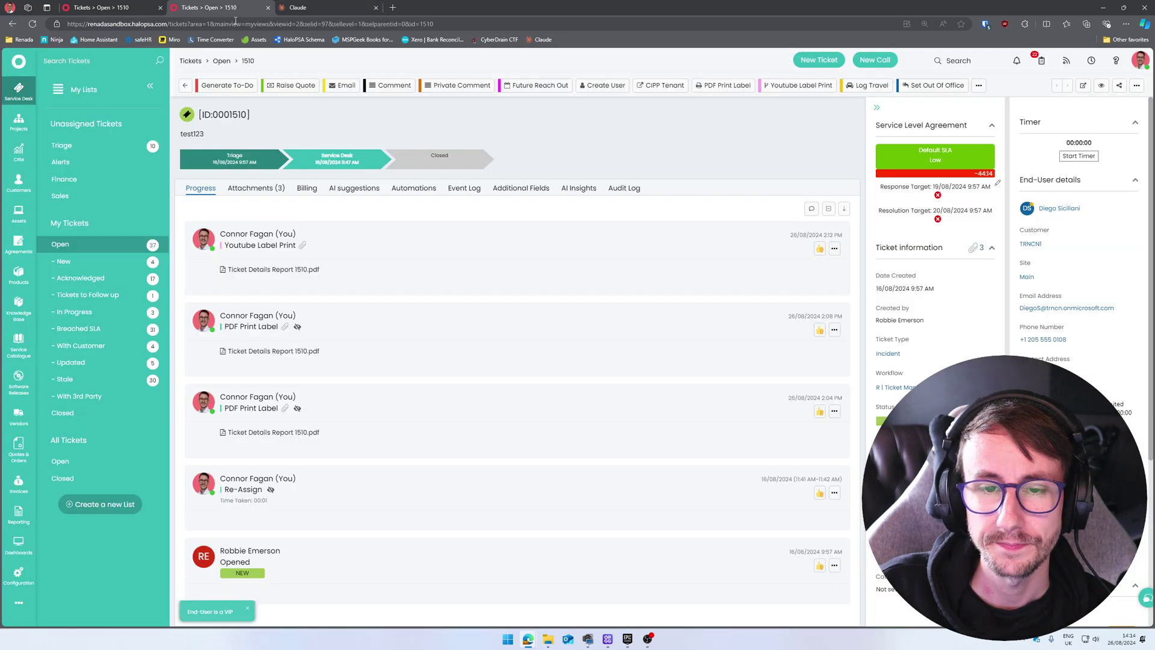
click(18, 574)
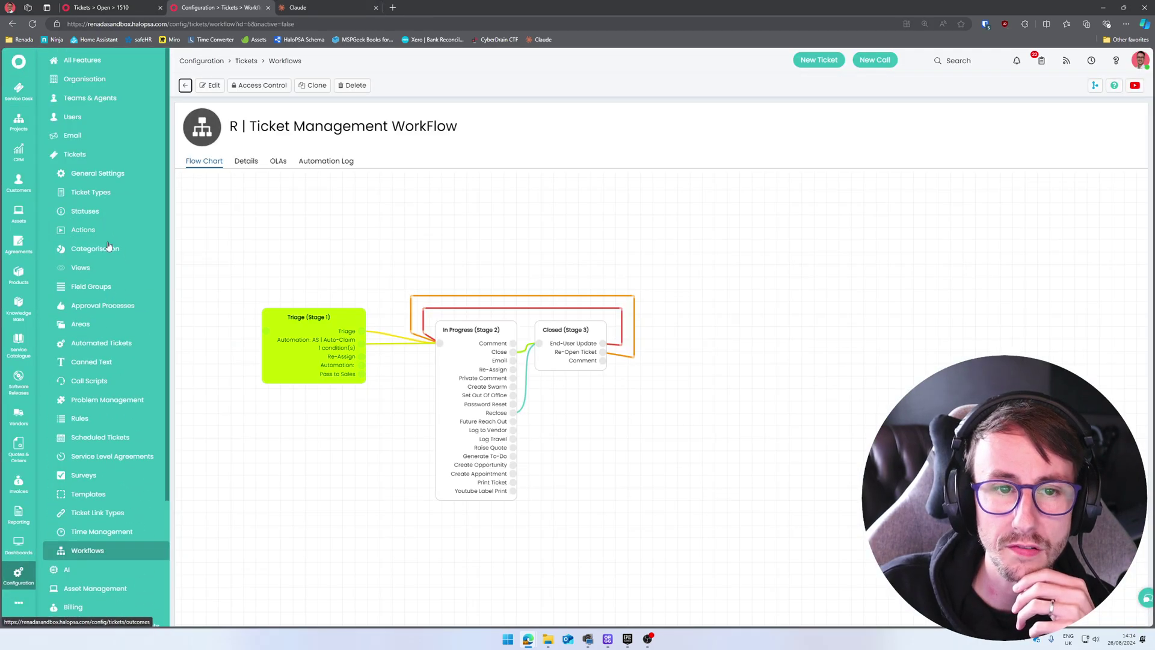
click(88, 154)
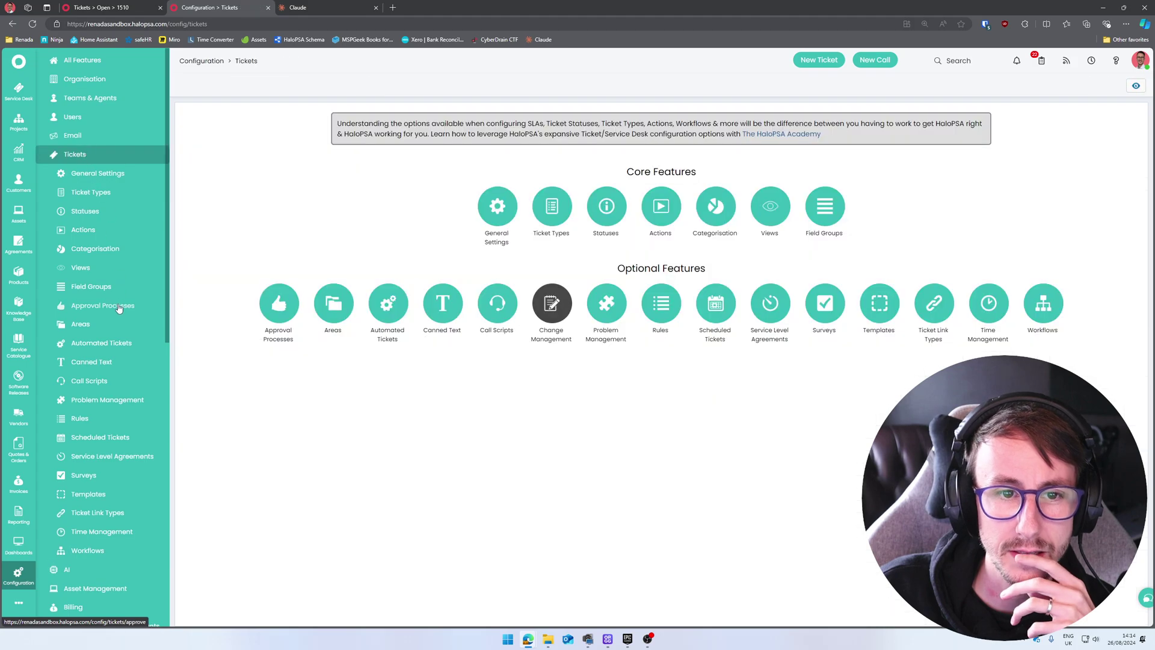
scroll(119, 308, down, 5)
click(83, 521)
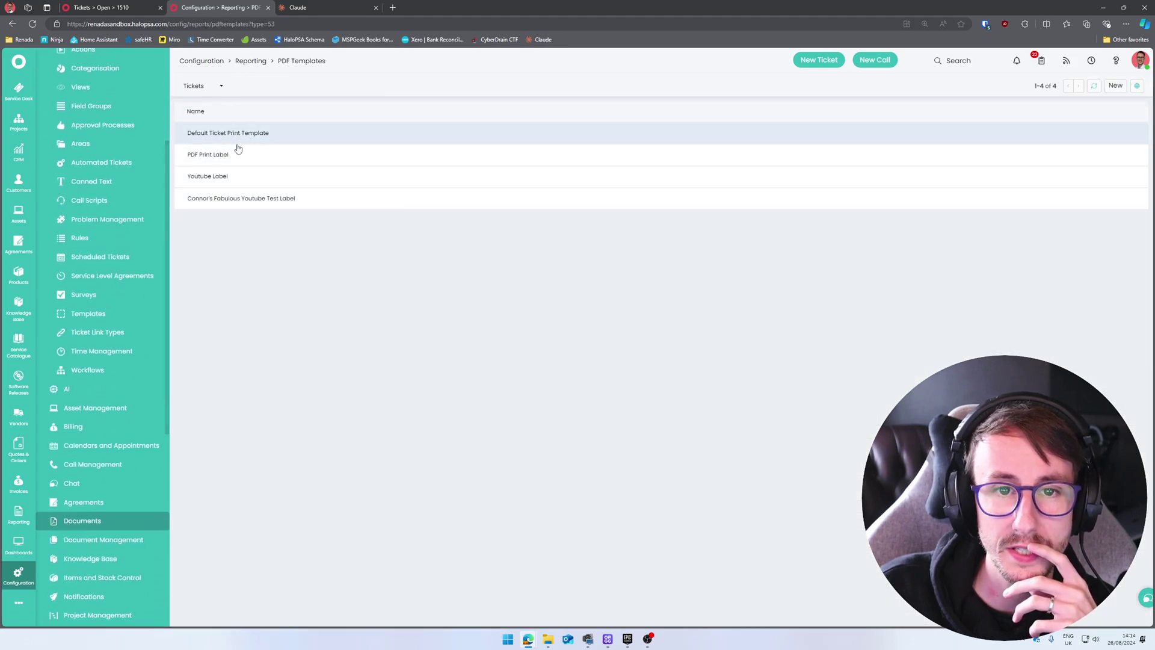
click(248, 198)
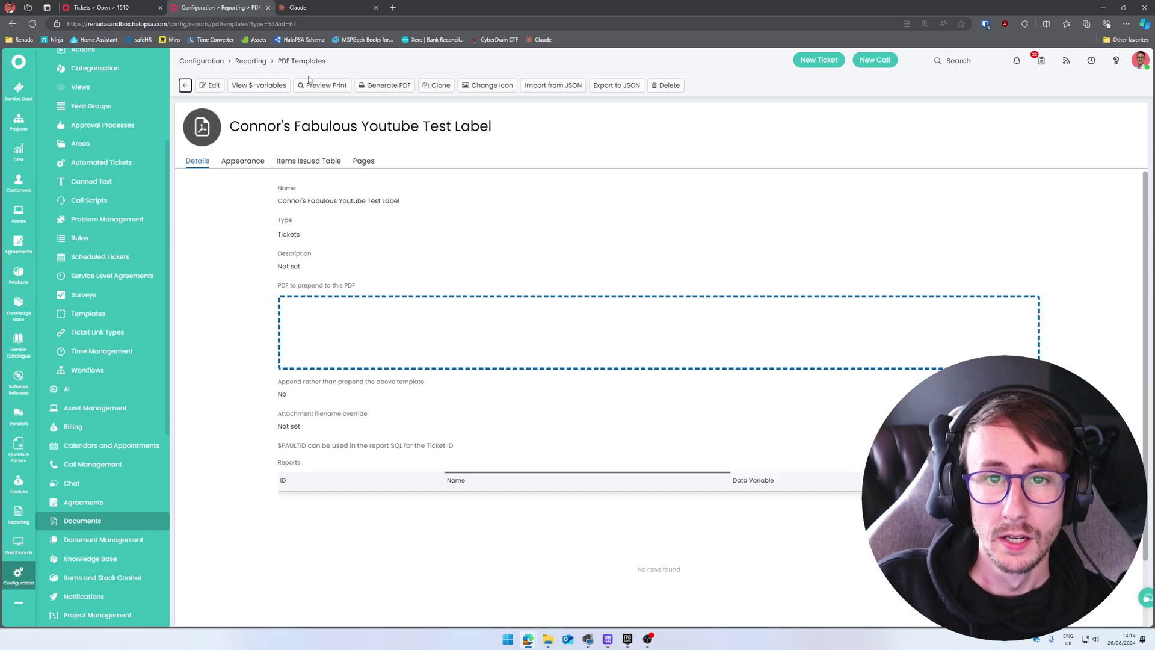
drag(290, 126, 502, 130)
click(446, 161)
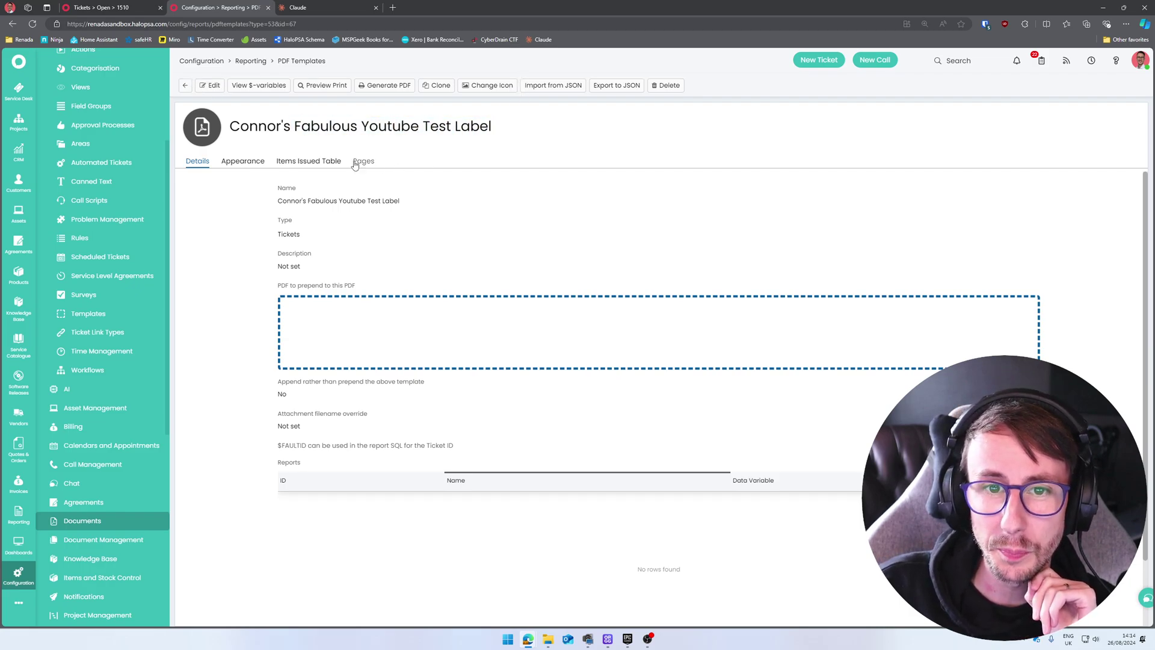
click(356, 163)
Replace the Main Page HTML with Claude's label code and save the template
click(209, 85)
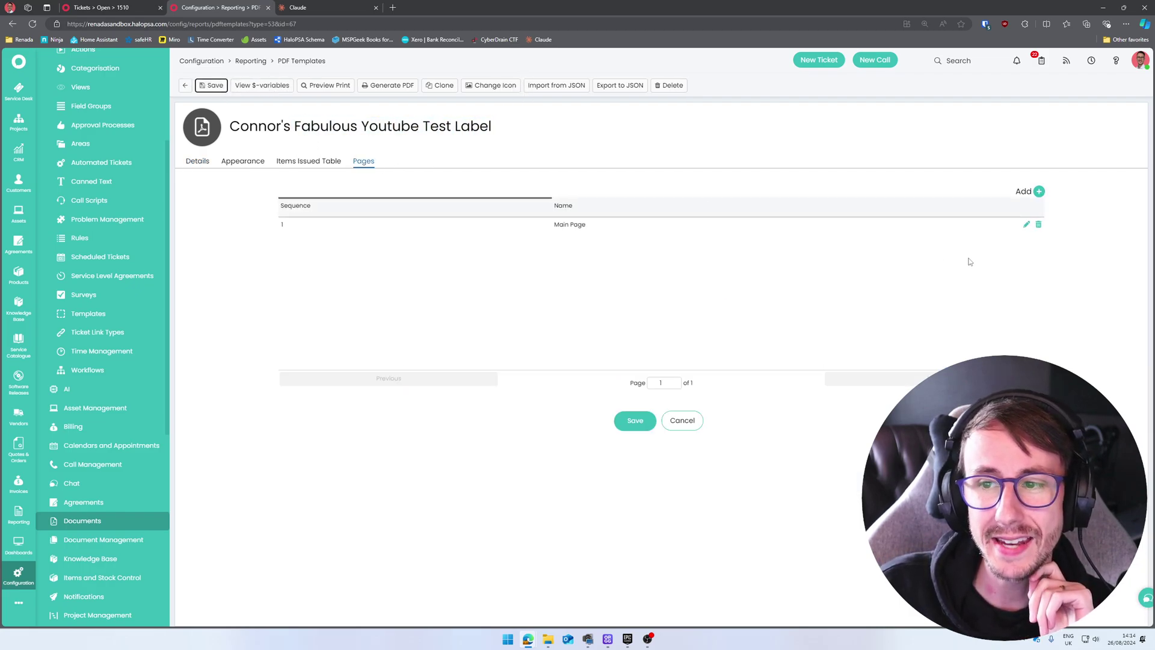
click(1026, 225)
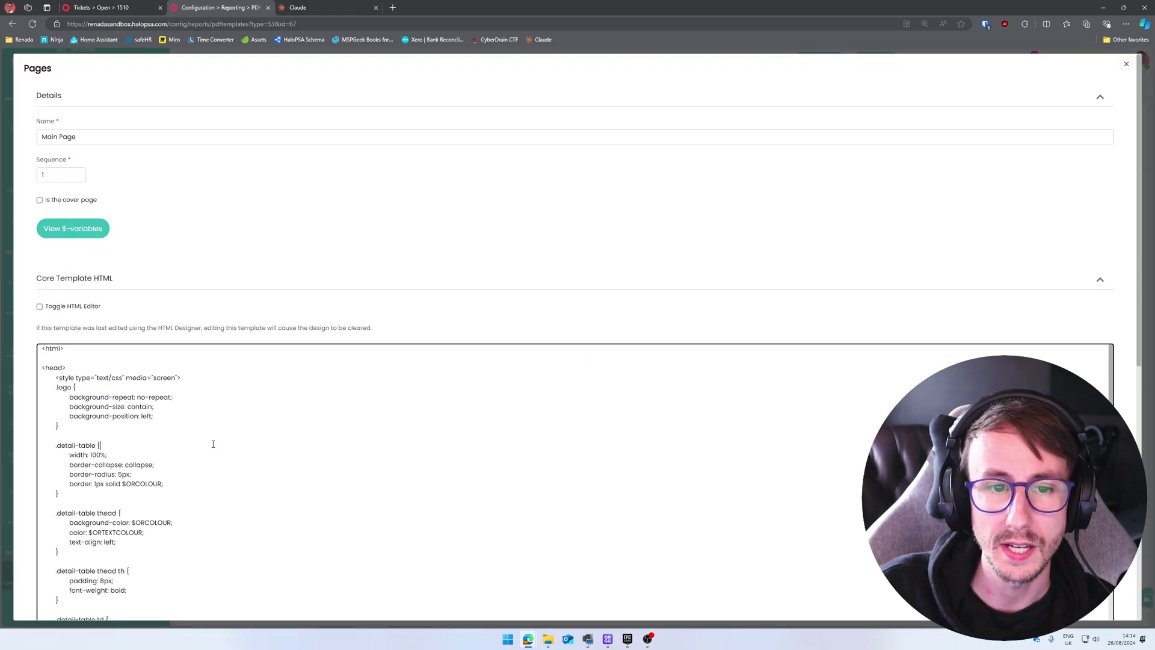
key(ctrl+a)
key(ctrl+v)
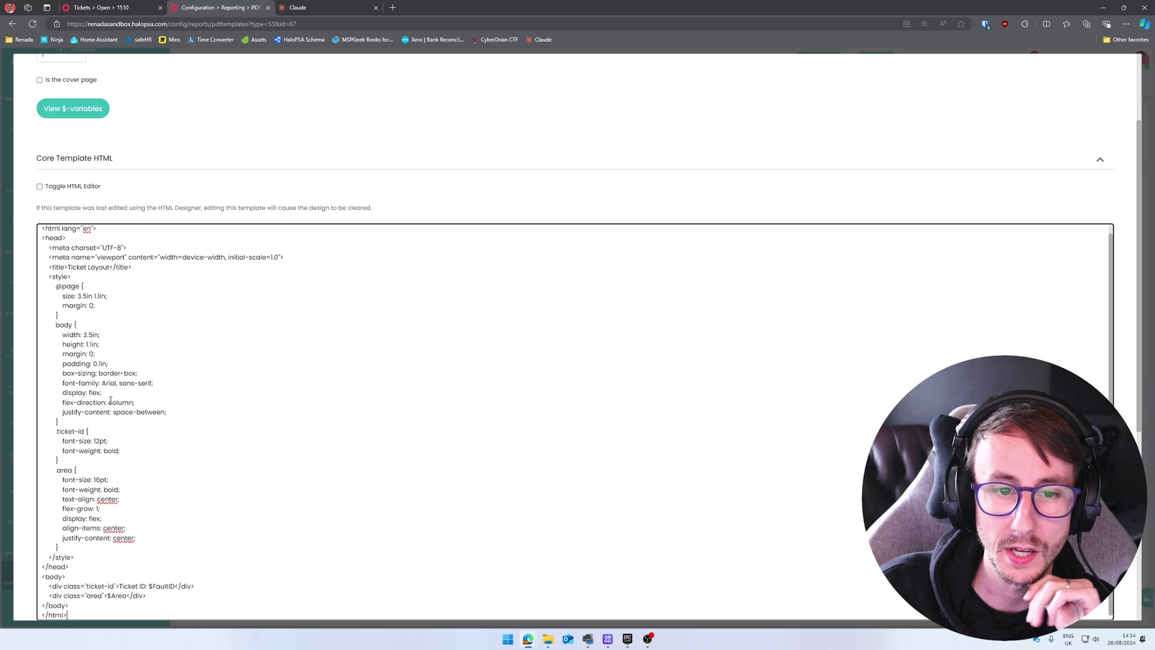
scroll(28, 450, down, 5)
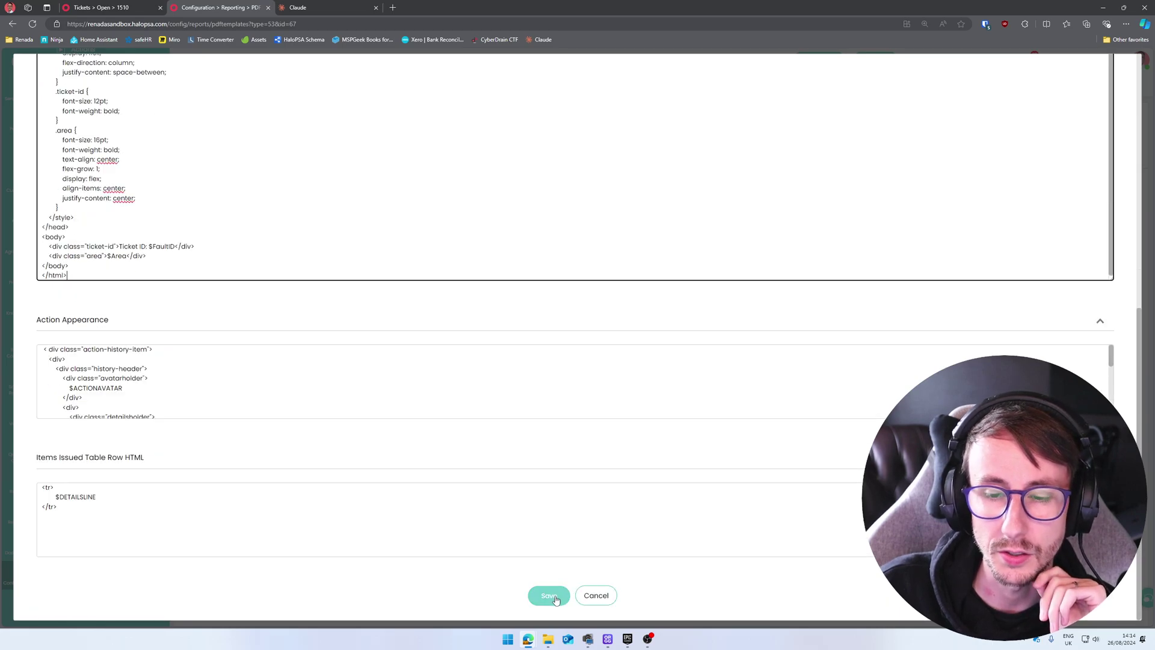
click(555, 598)
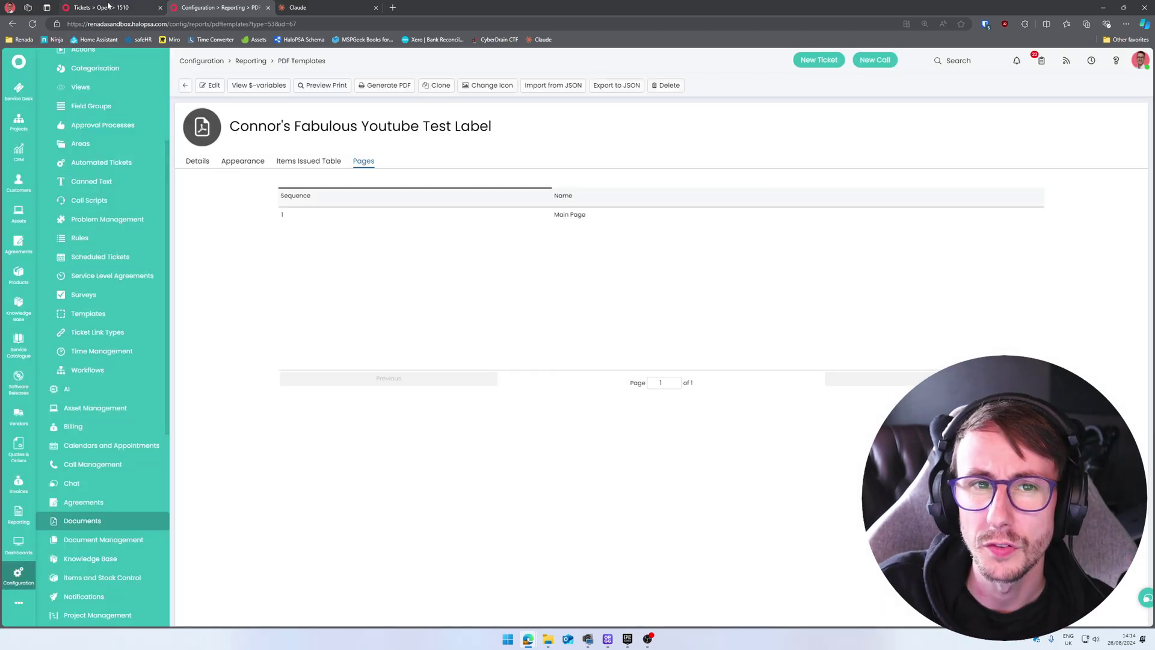
On ticket 1510, run PDF Print Label and view its PDF, then run Youtube Label Print and open its PDF
click(111, 8)
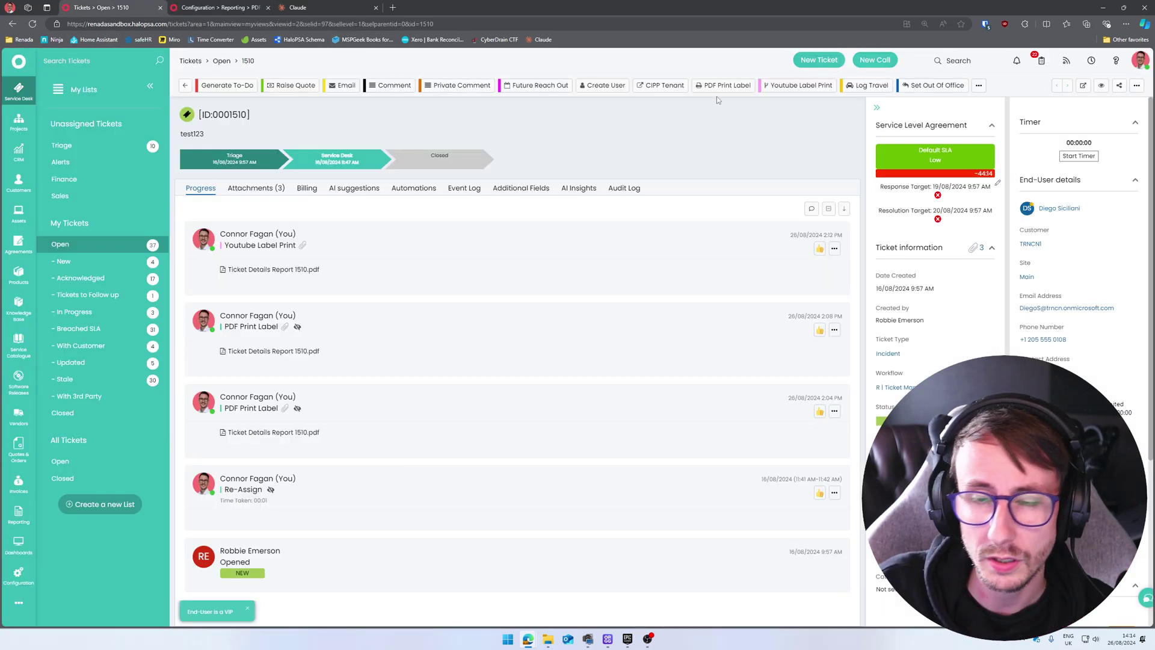
click(726, 85)
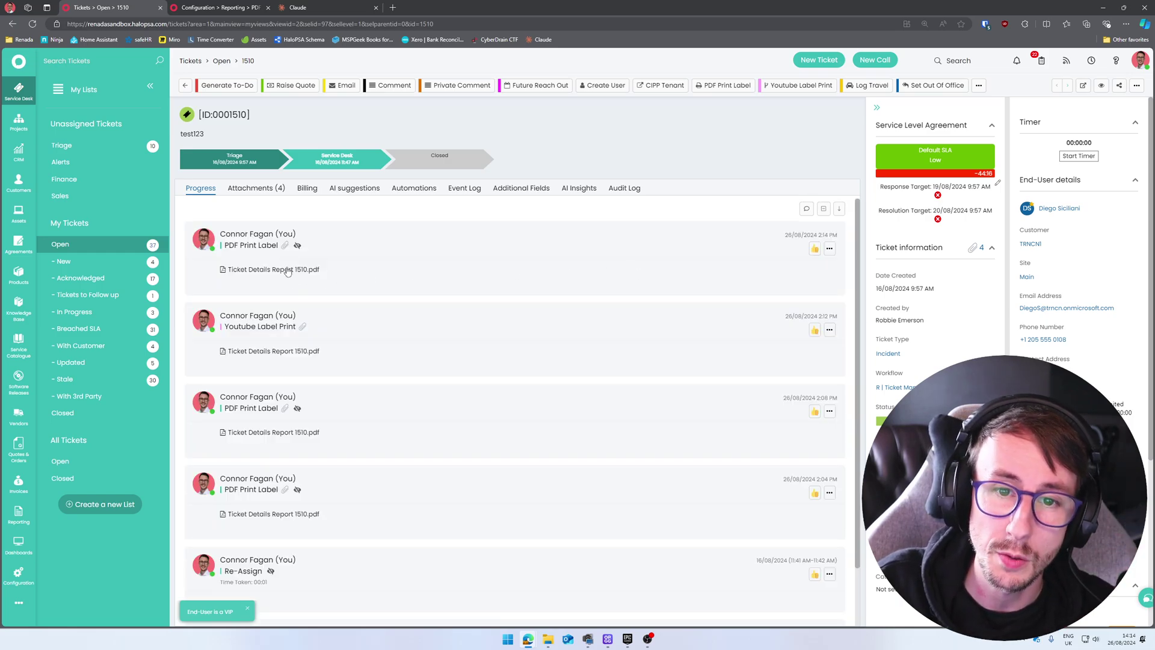
click(287, 270)
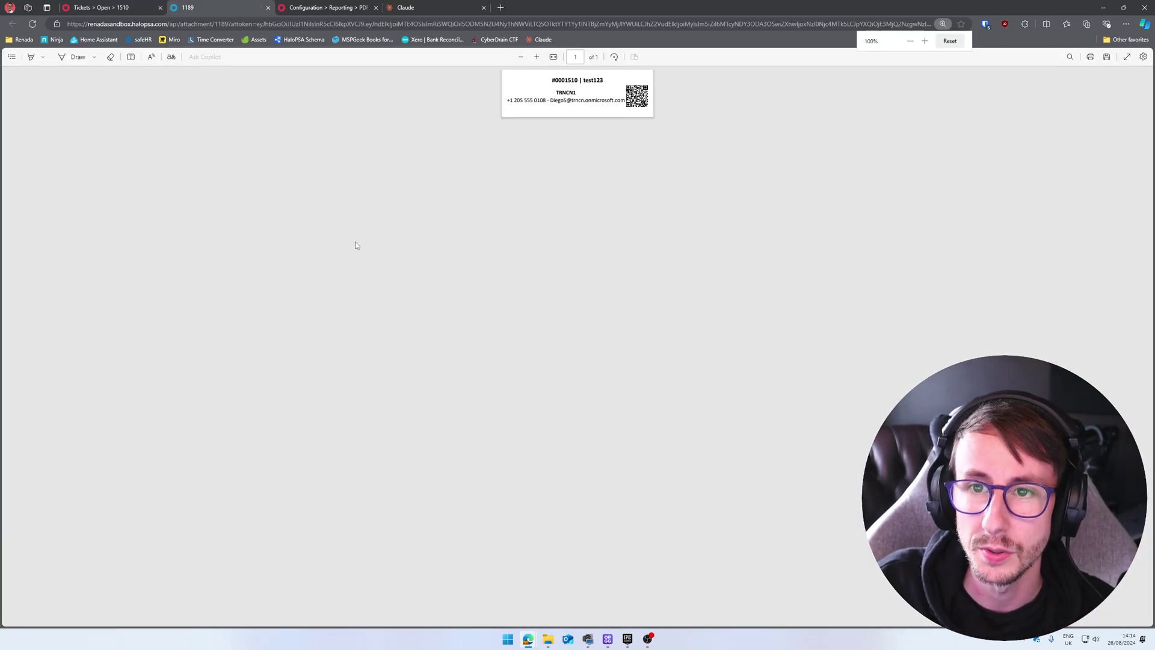
click(266, 8)
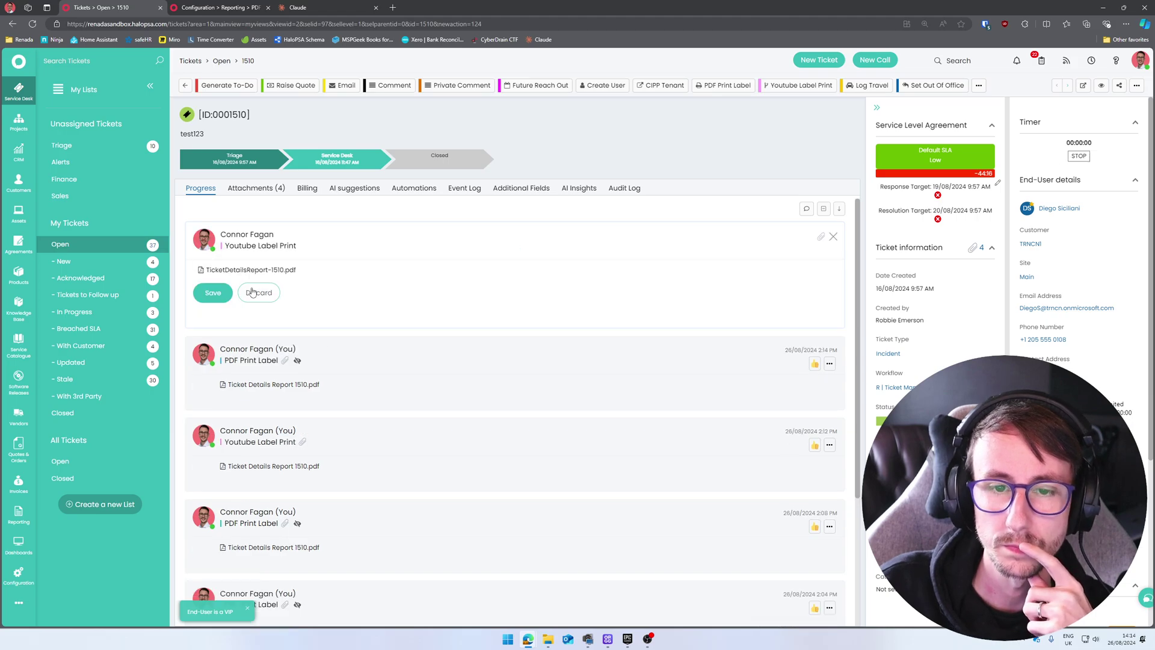
click(253, 292)
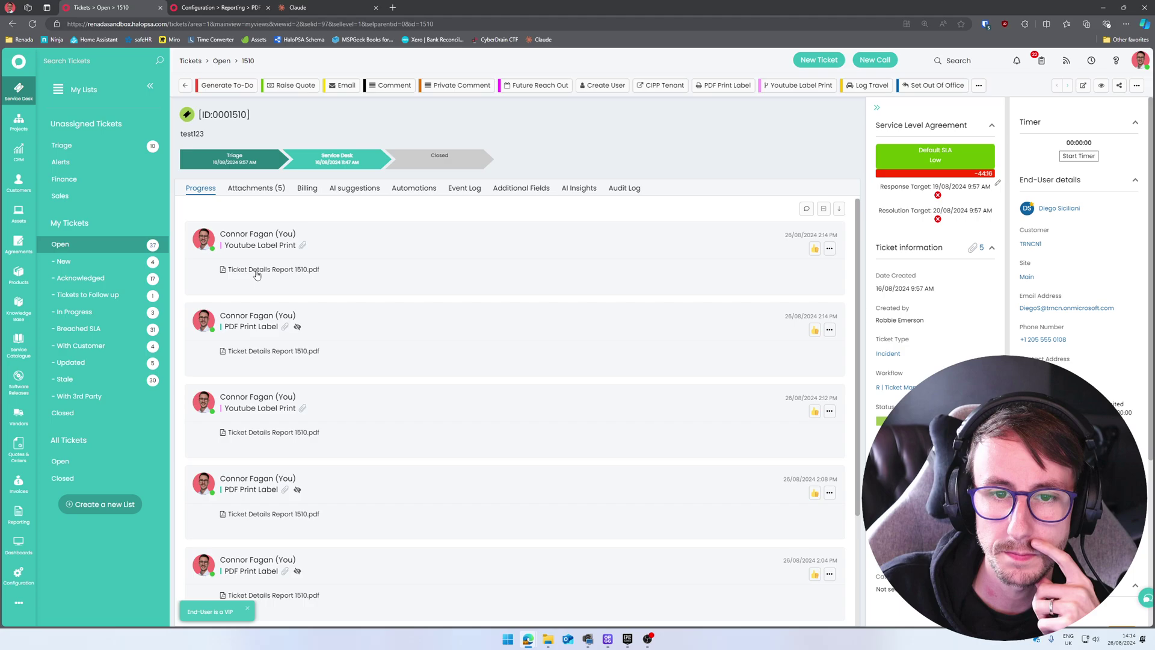
click(258, 268)
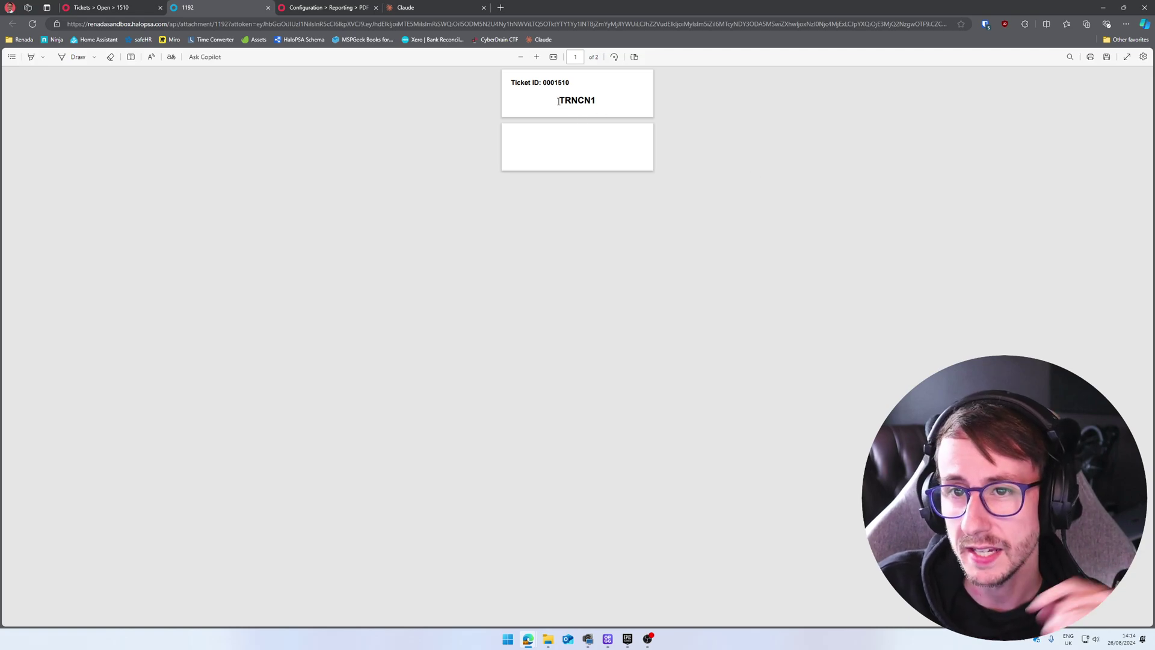
Check the new label's Ticket ID and TRNCN1 text, then close its PDF
double_click(592, 101)
click(588, 103)
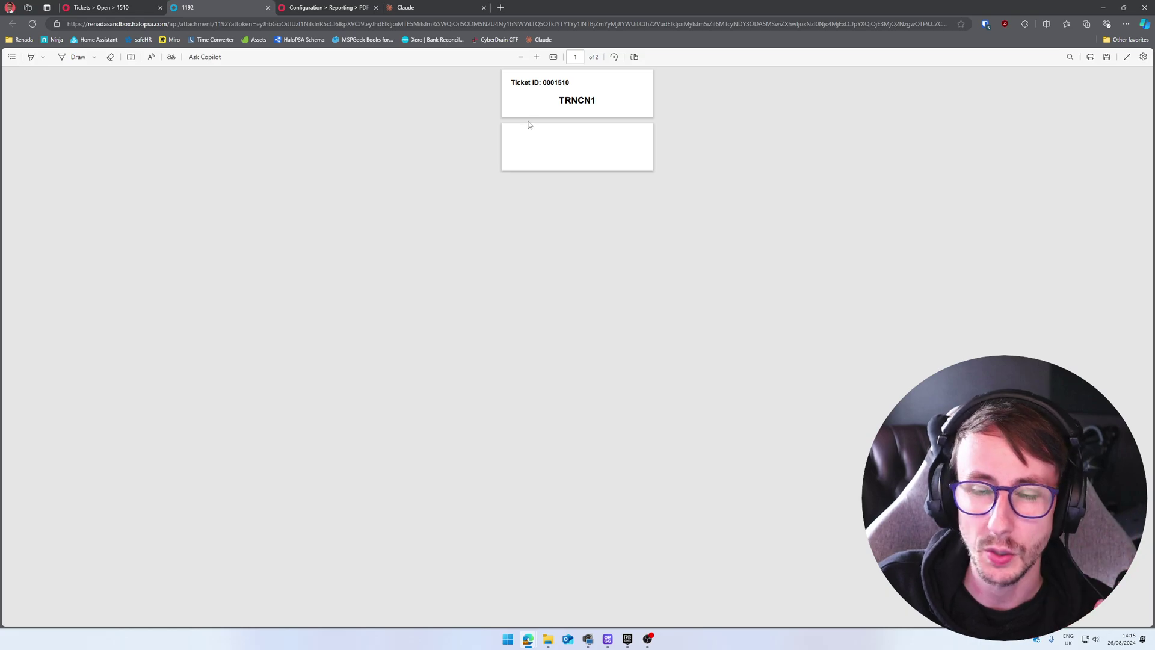
drag(526, 82, 596, 103)
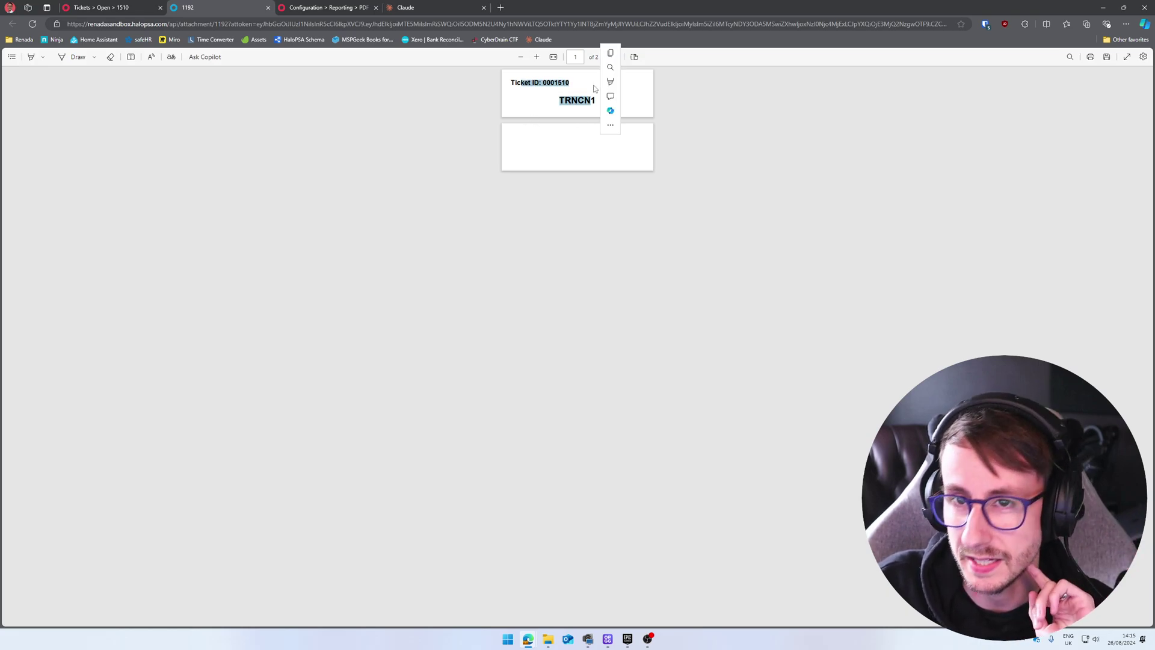
click(572, 90)
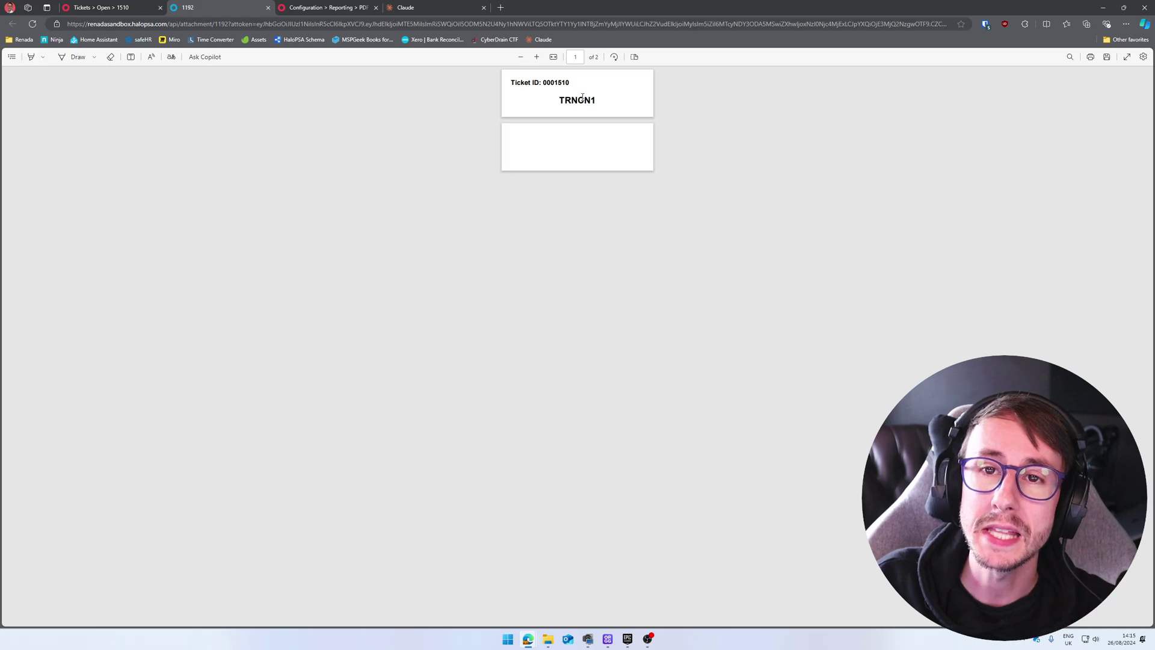
click(268, 7)
Open the earlier 1189 QR-code label PDF, zoom in to compare, and close it
click(283, 351)
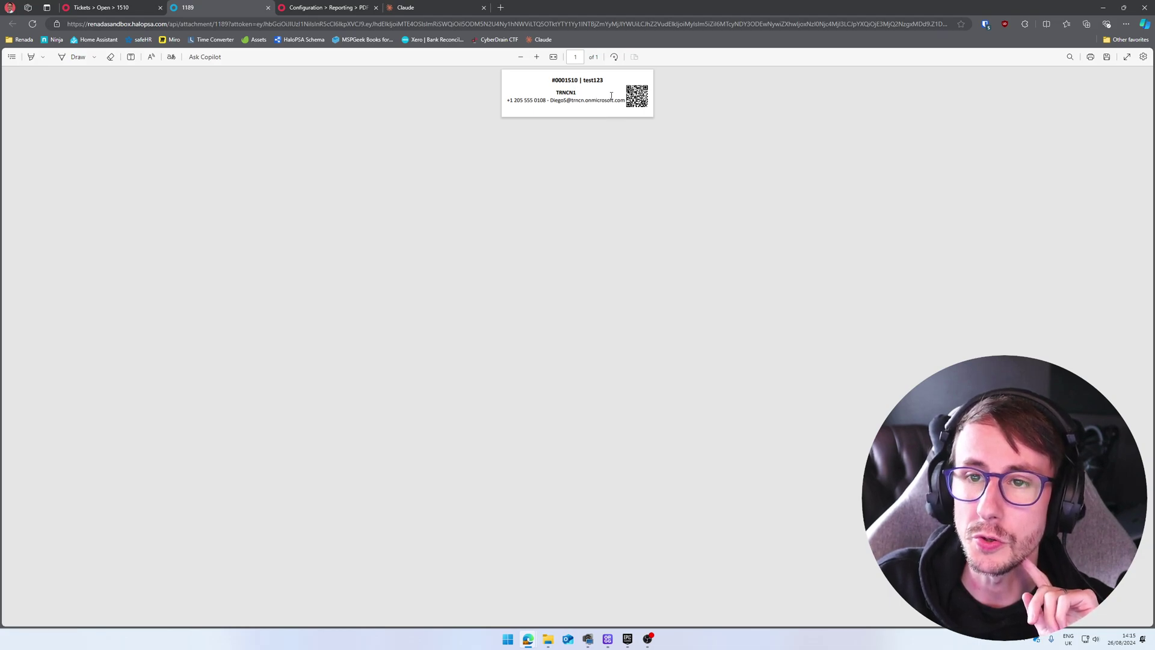
scroll(647, 169, up, 3)
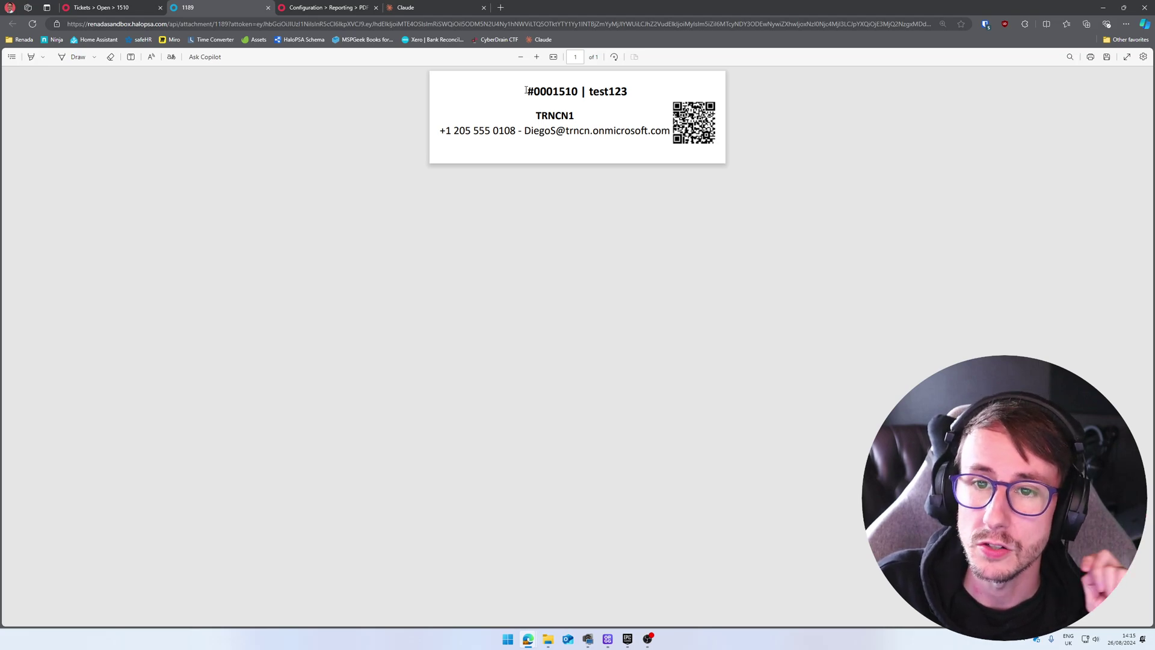
click(268, 8)
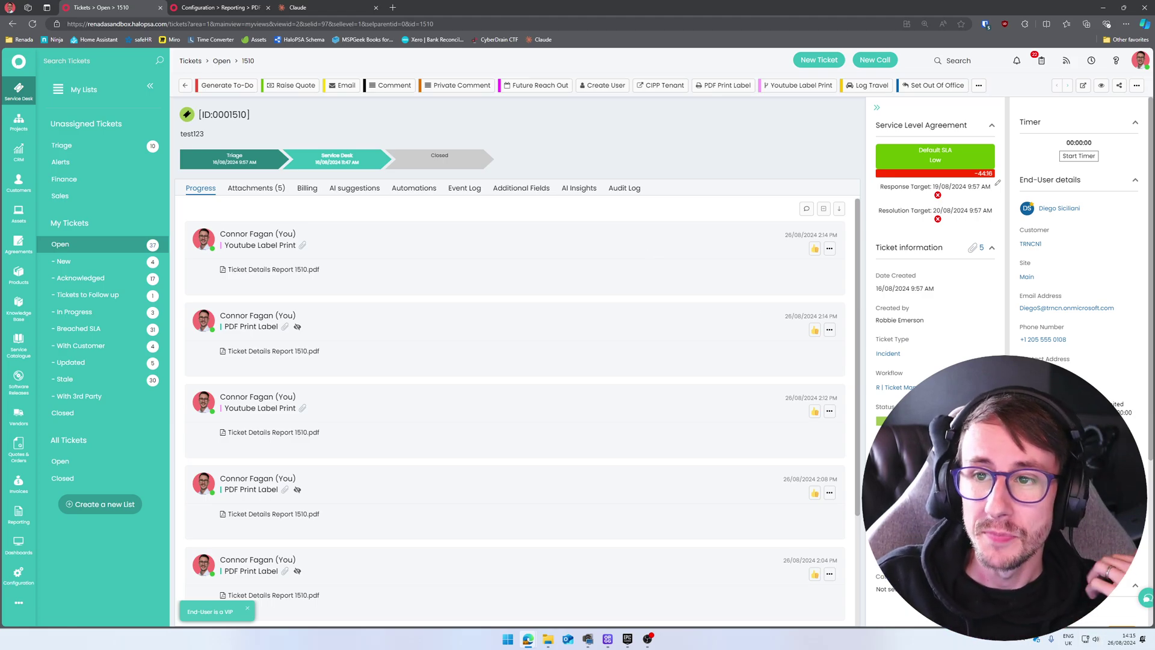
Verify Youtube Label Print's Report Settings attach the Youtube test label, then go to Tickets configuration
click(18, 575)
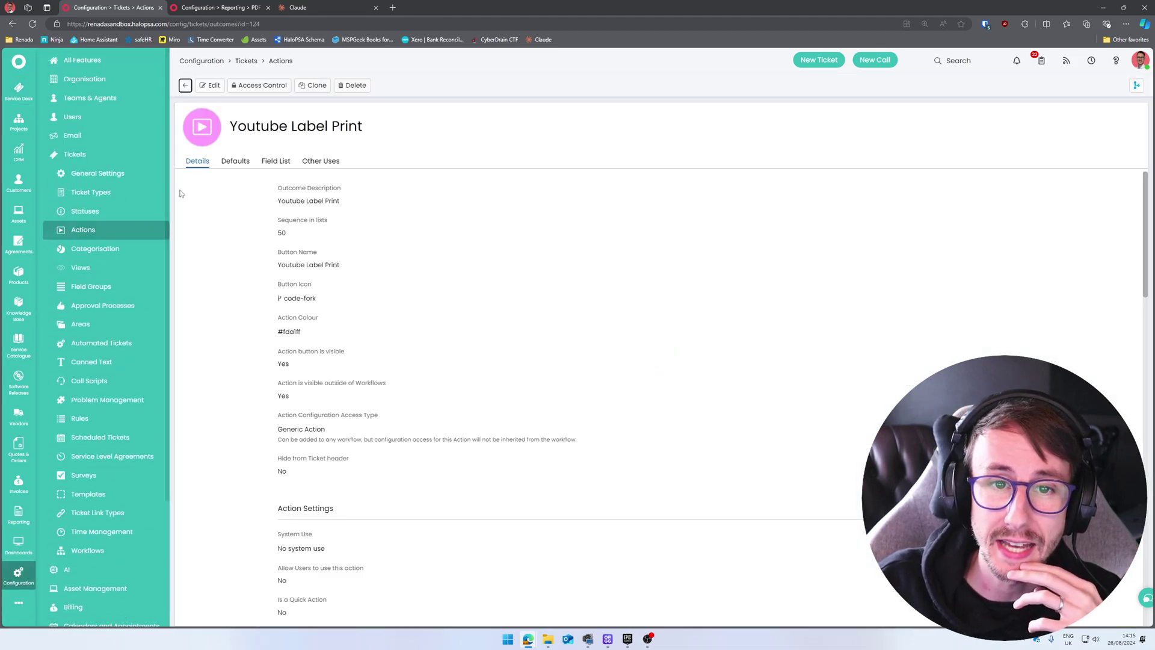
scroll(225, 293, down, 15)
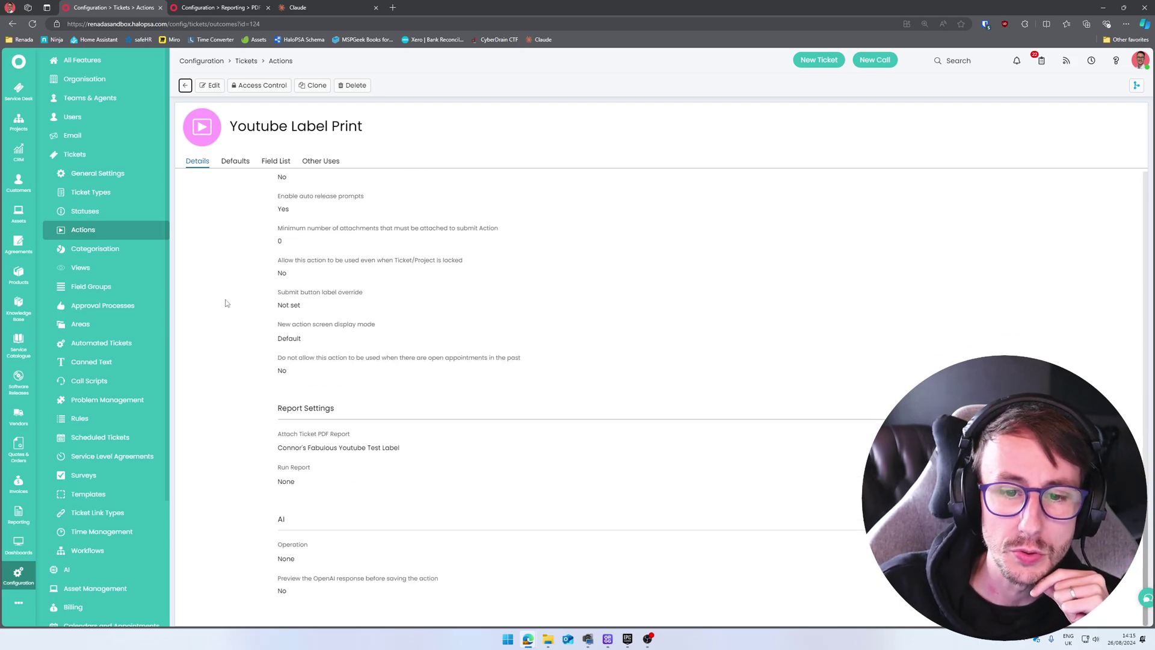
mouse_move(277, 432)
mouse_down()
mouse_move(406, 451)
mouse_move(278, 448)
mouse_move(278, 433)
mouse_up()
click(278, 438)
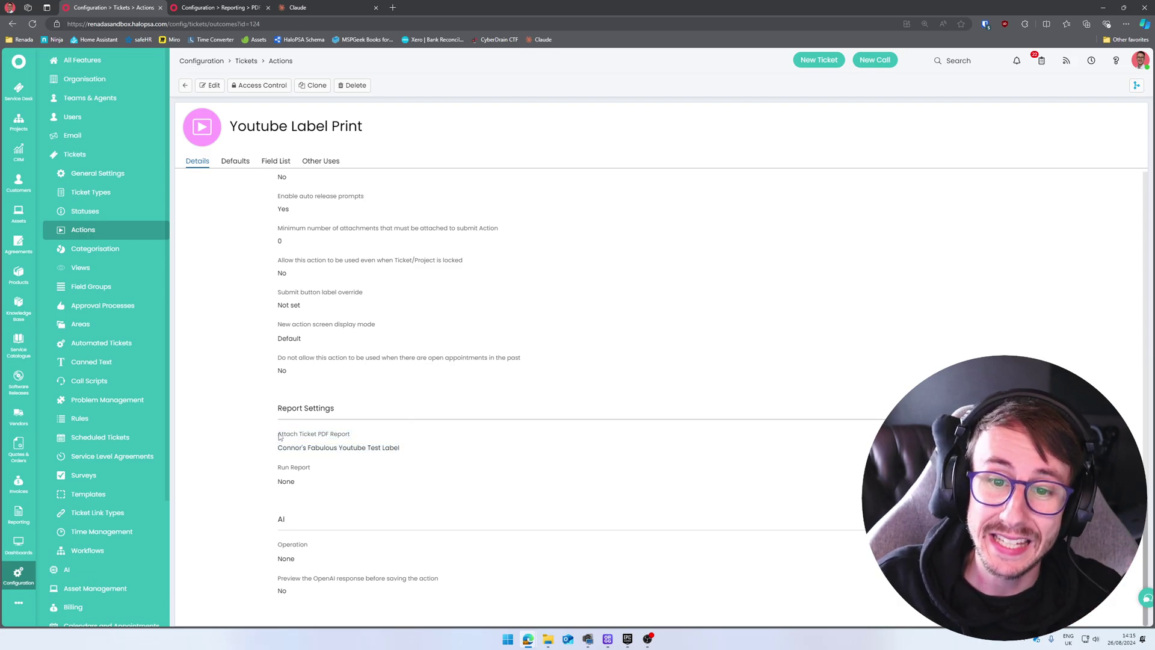
click(85, 155)
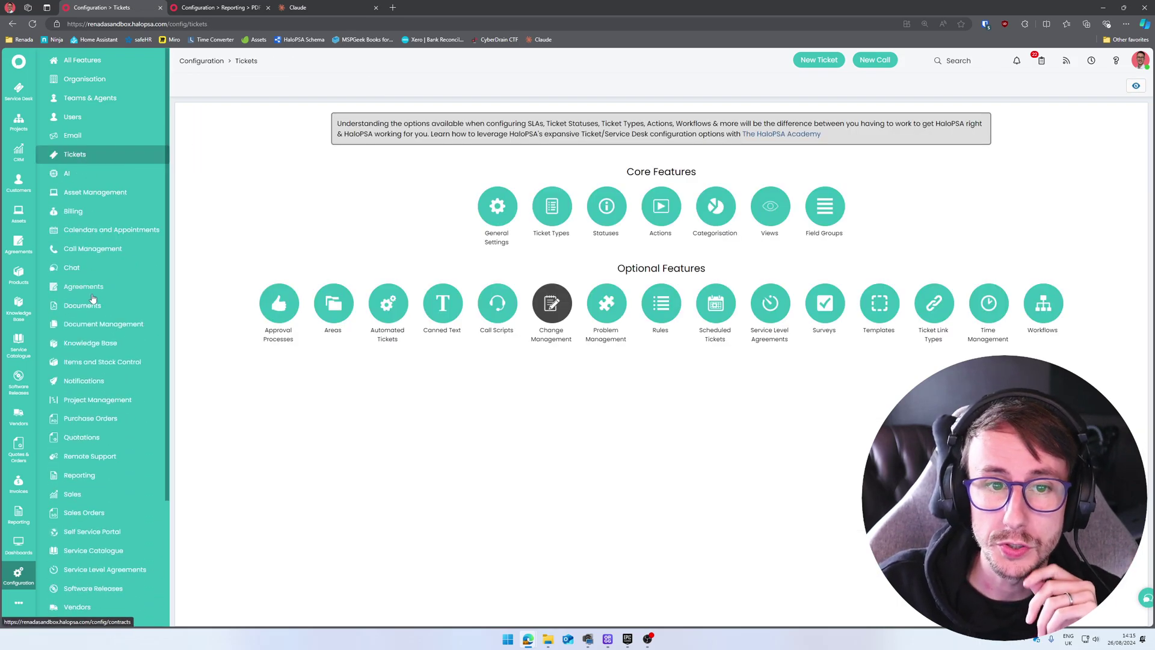
Open the Youtube test label template, check its 3.5 × 1.1 in custom page size, and show its Pages
click(114, 305)
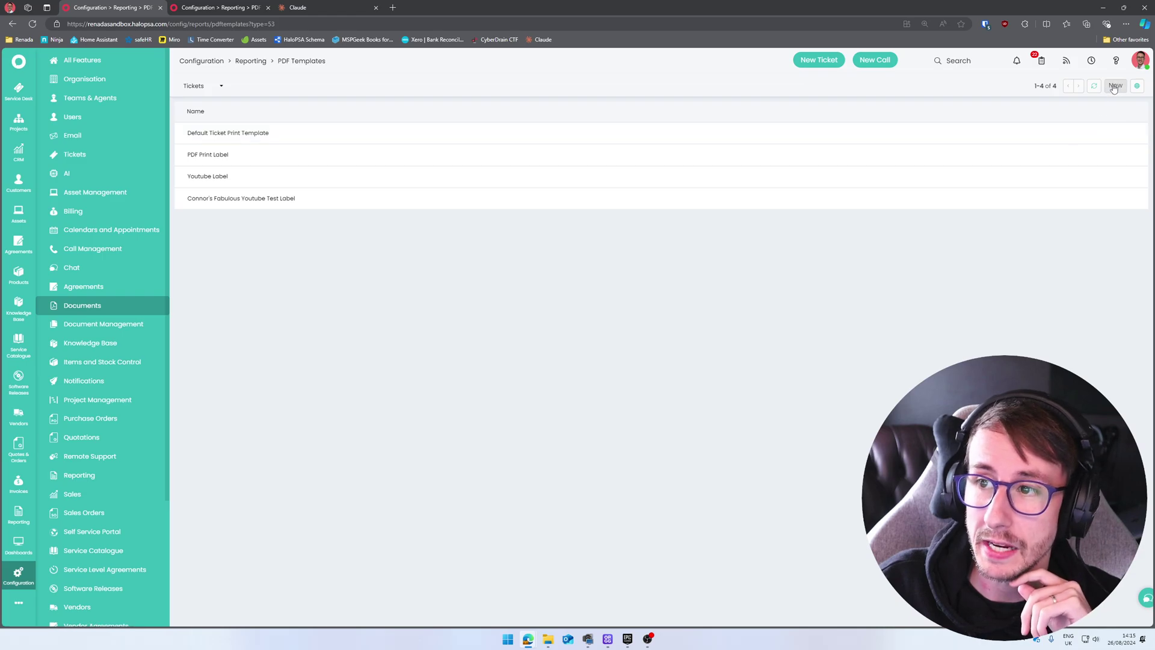
click(349, 203)
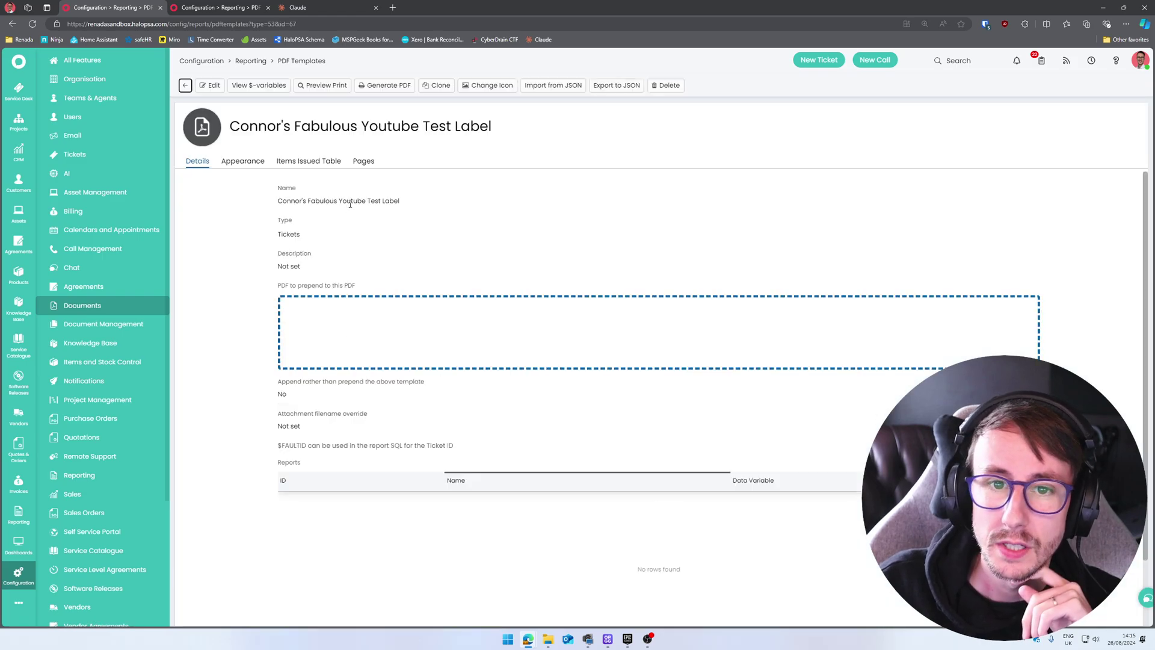
click(244, 162)
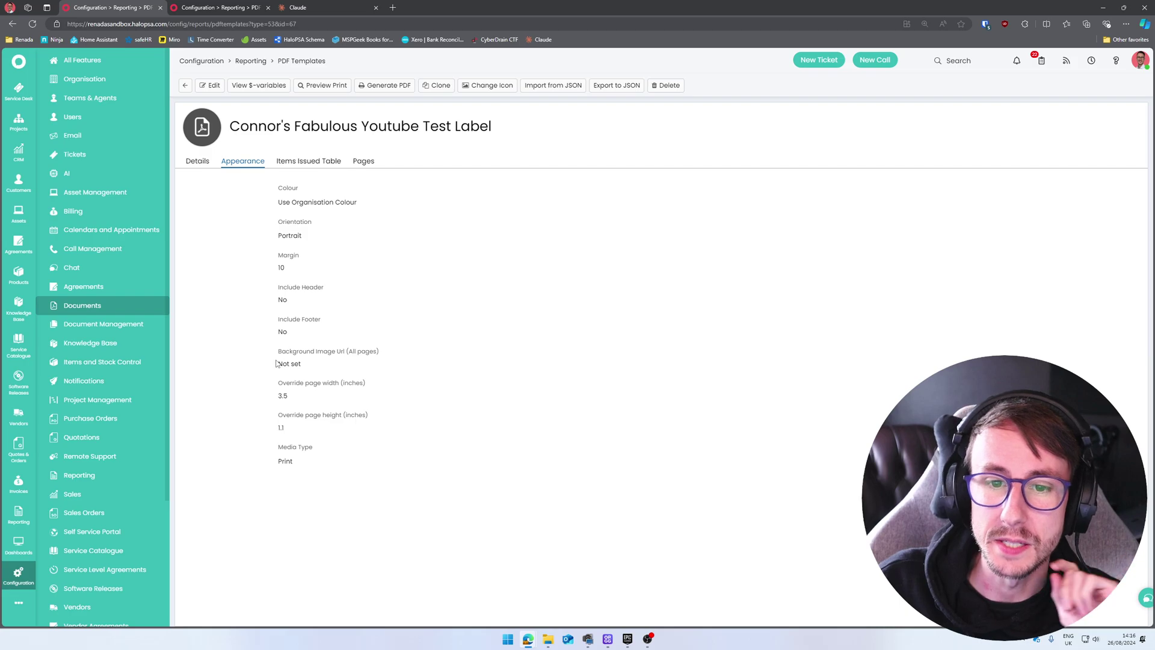
drag(276, 383, 412, 430)
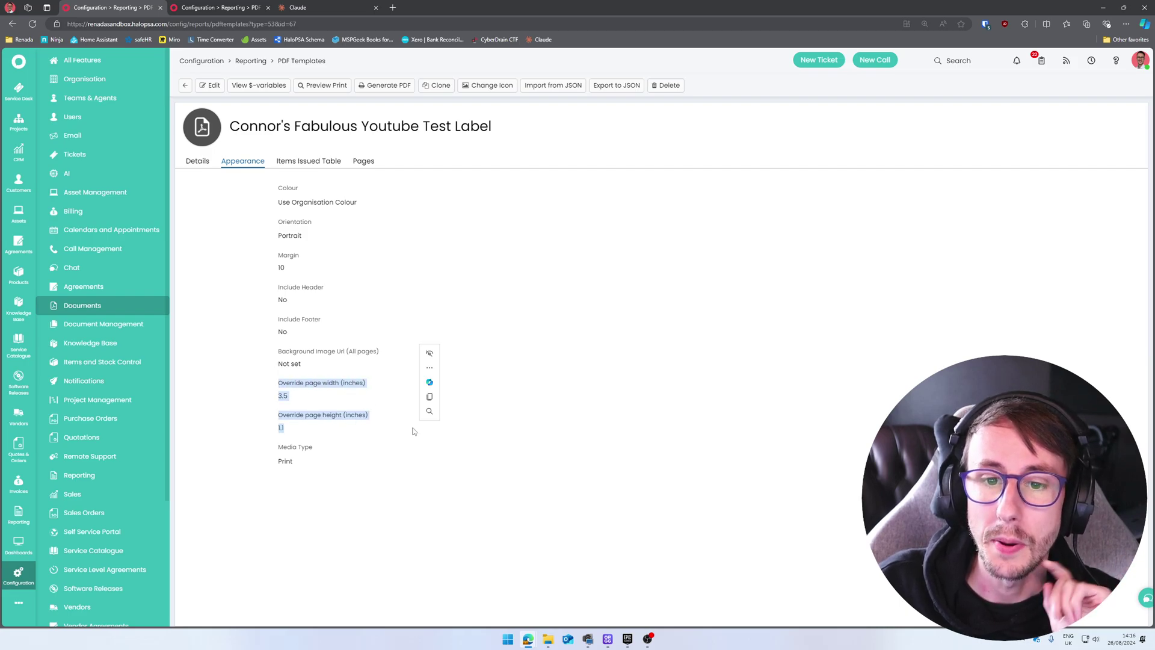
click(413, 431)
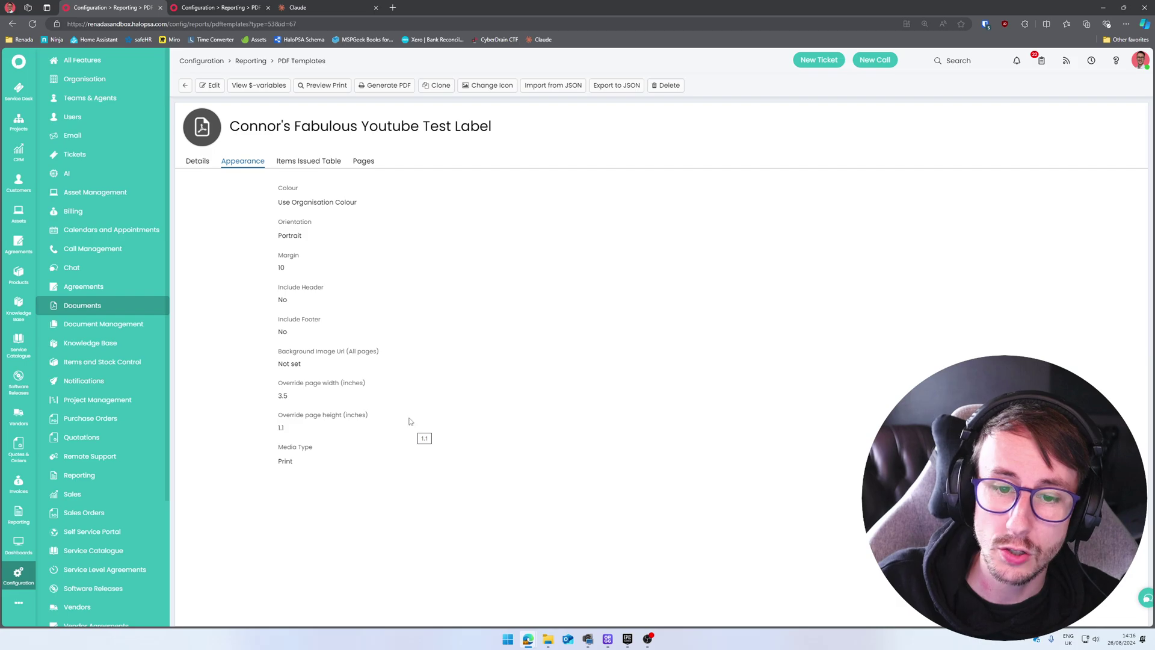
click(363, 163)
click(210, 85)
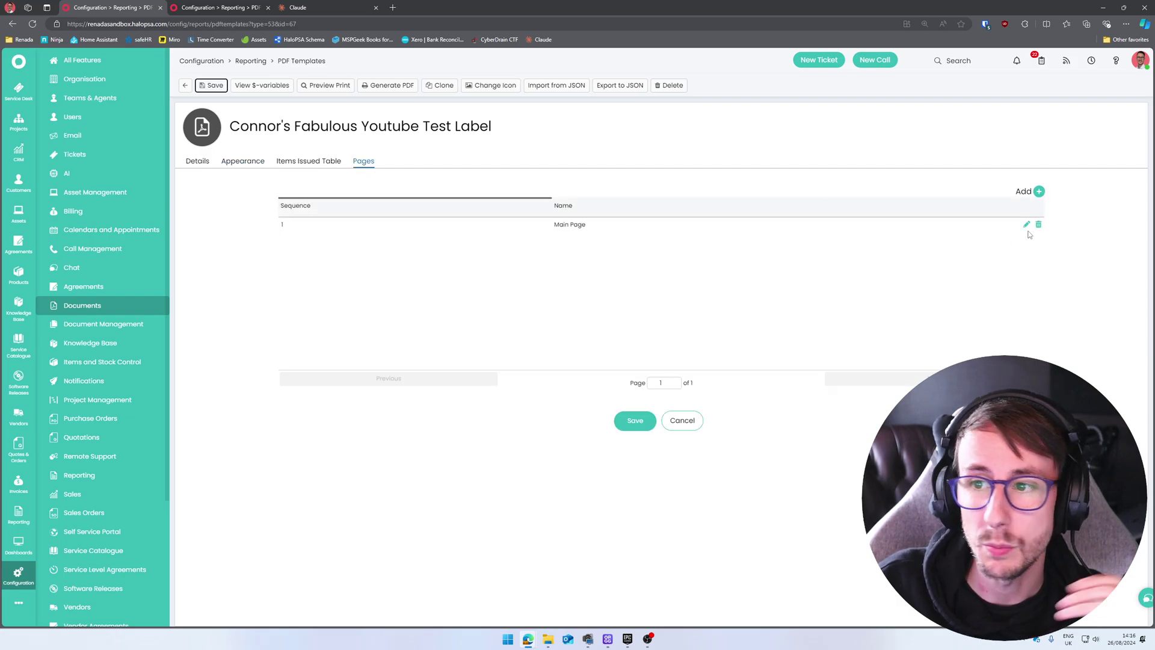
click(1026, 225)
click(73, 307)
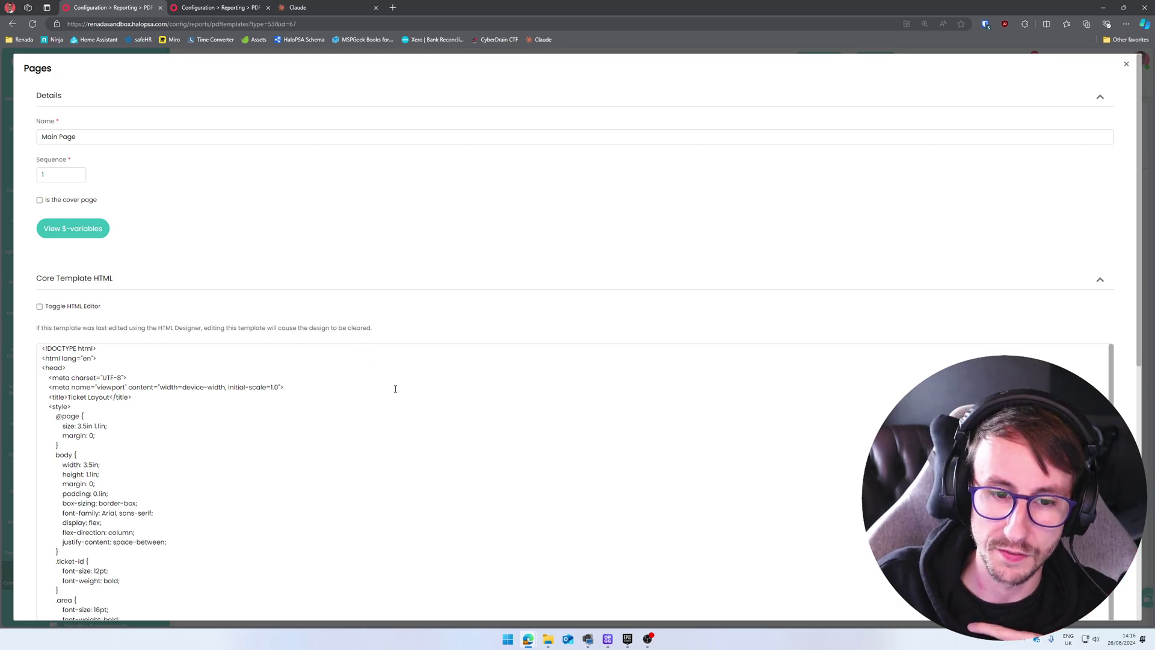
scroll(418, 376, down, 4)
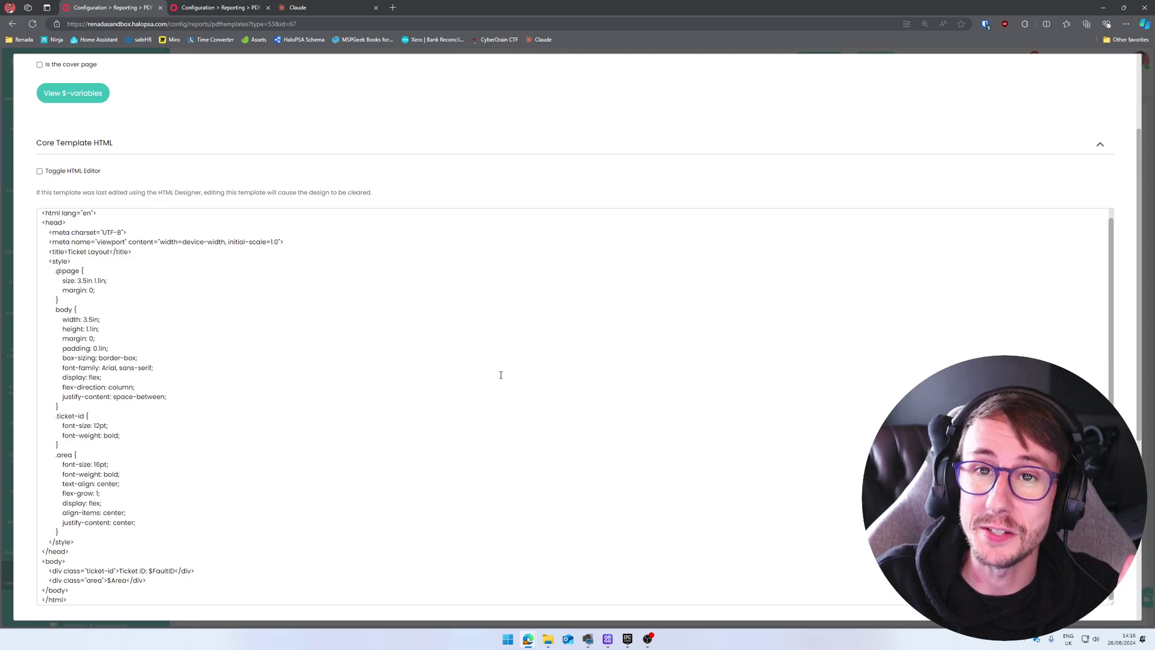
scroll(1108, 101, up, 3)
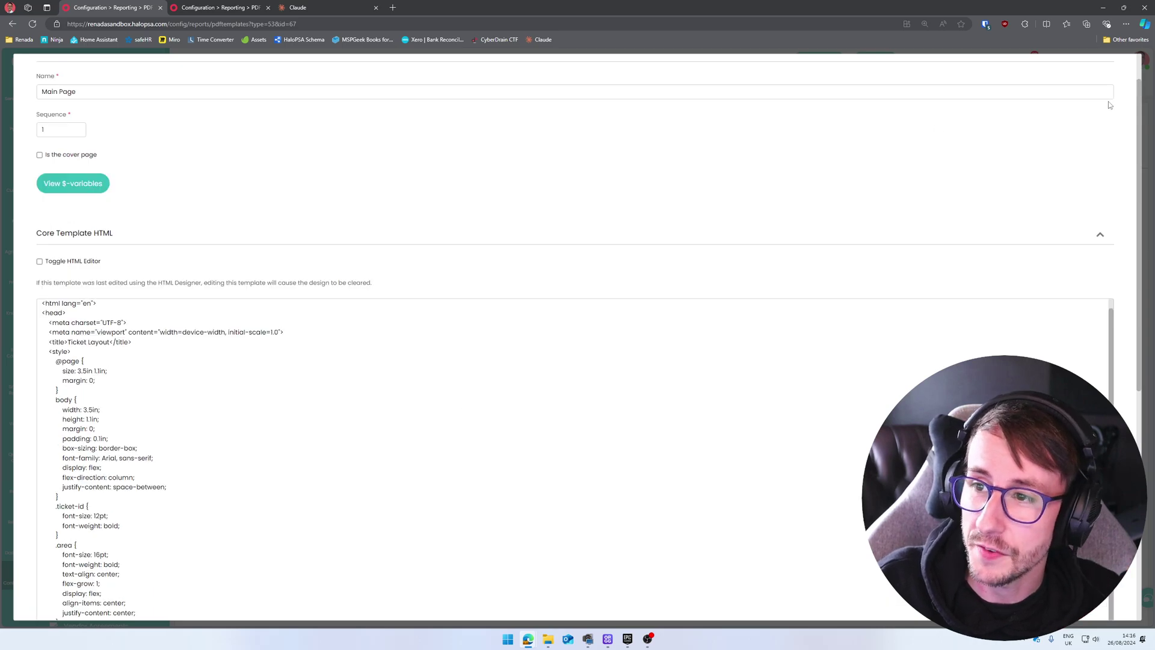
click(1128, 64)
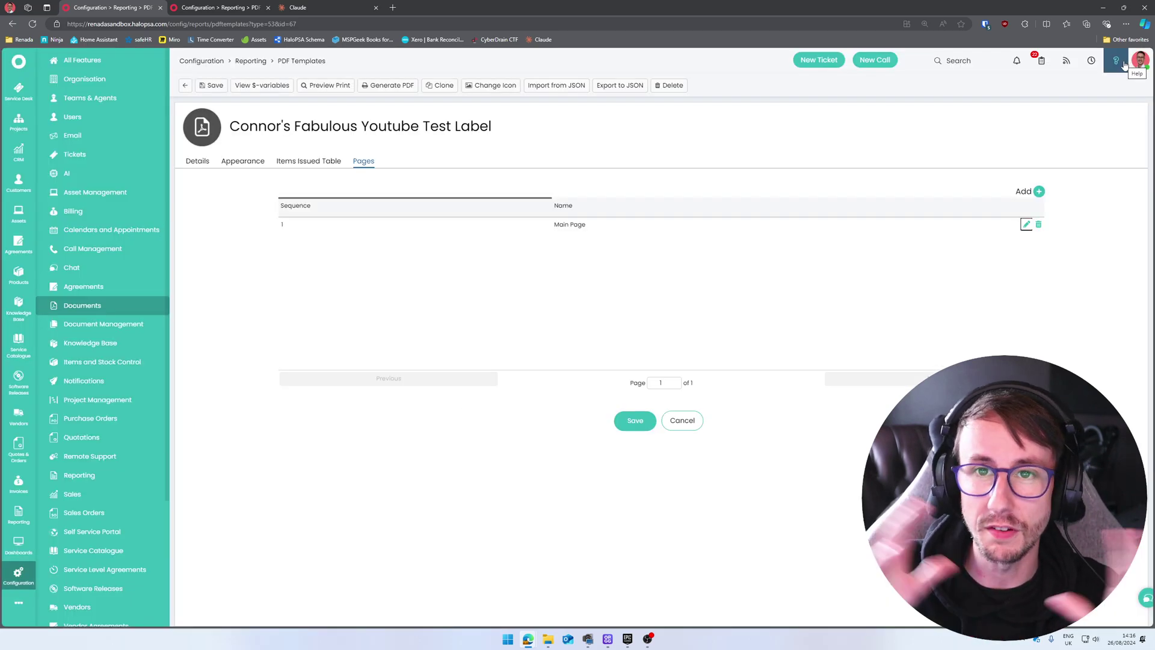